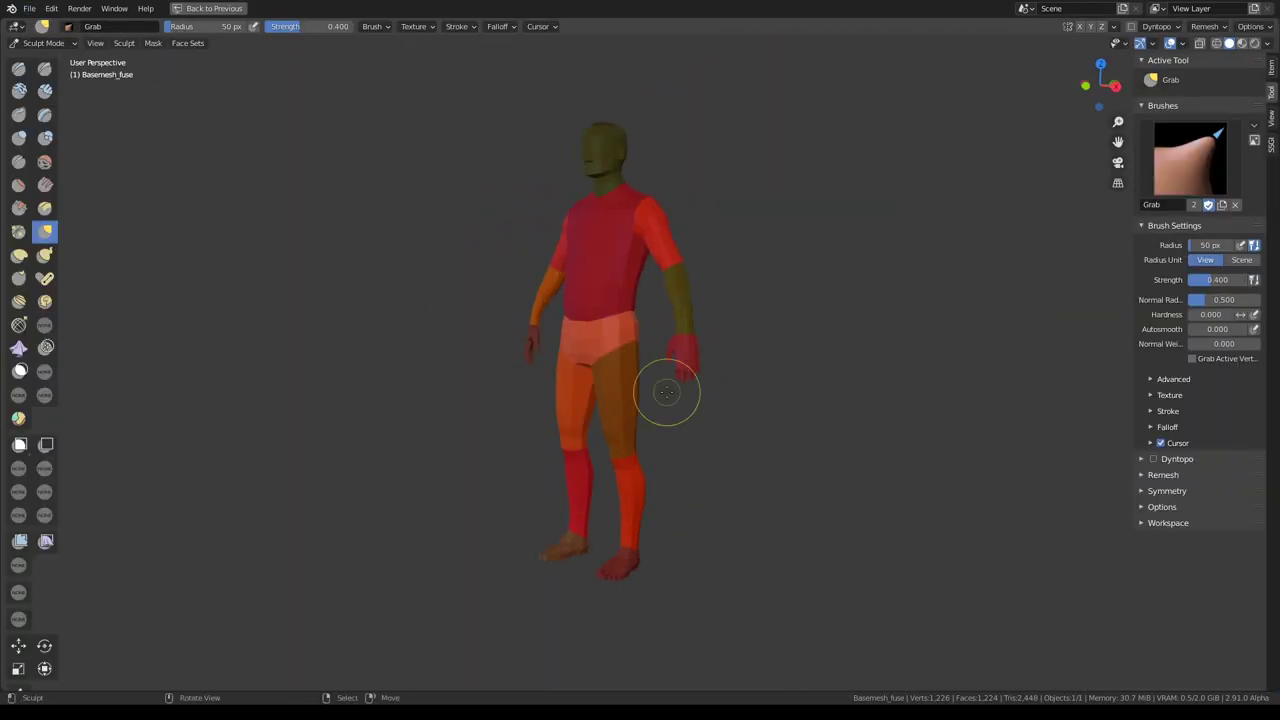
Inspect the base figure from side views and try a different sculpt brush.
{"action": "scroll", "coordinate": [586, 333], "scroll_direction": "up", "scroll_amount": 5}
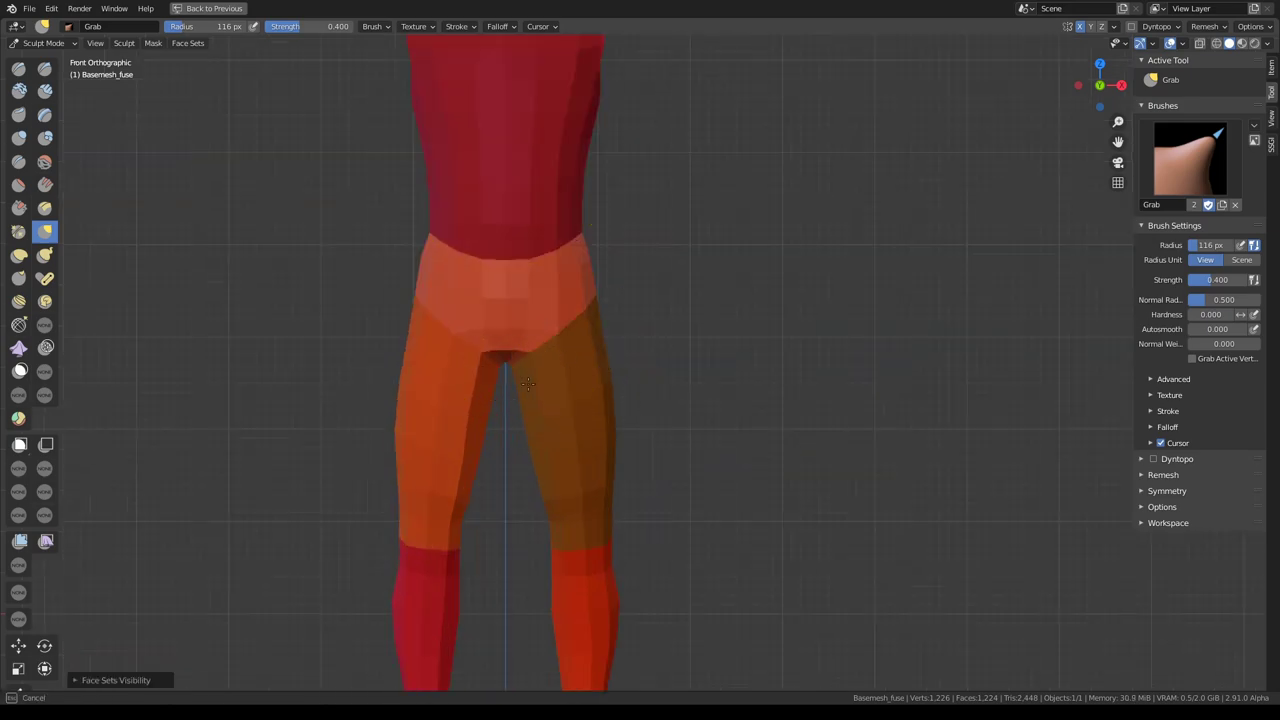
{"action": "scroll", "coordinate": [594, 498], "scroll_direction": "down", "scroll_amount": 4}
{"action": "scroll", "coordinate": [628, 394], "scroll_direction": "up", "scroll_amount": 1}
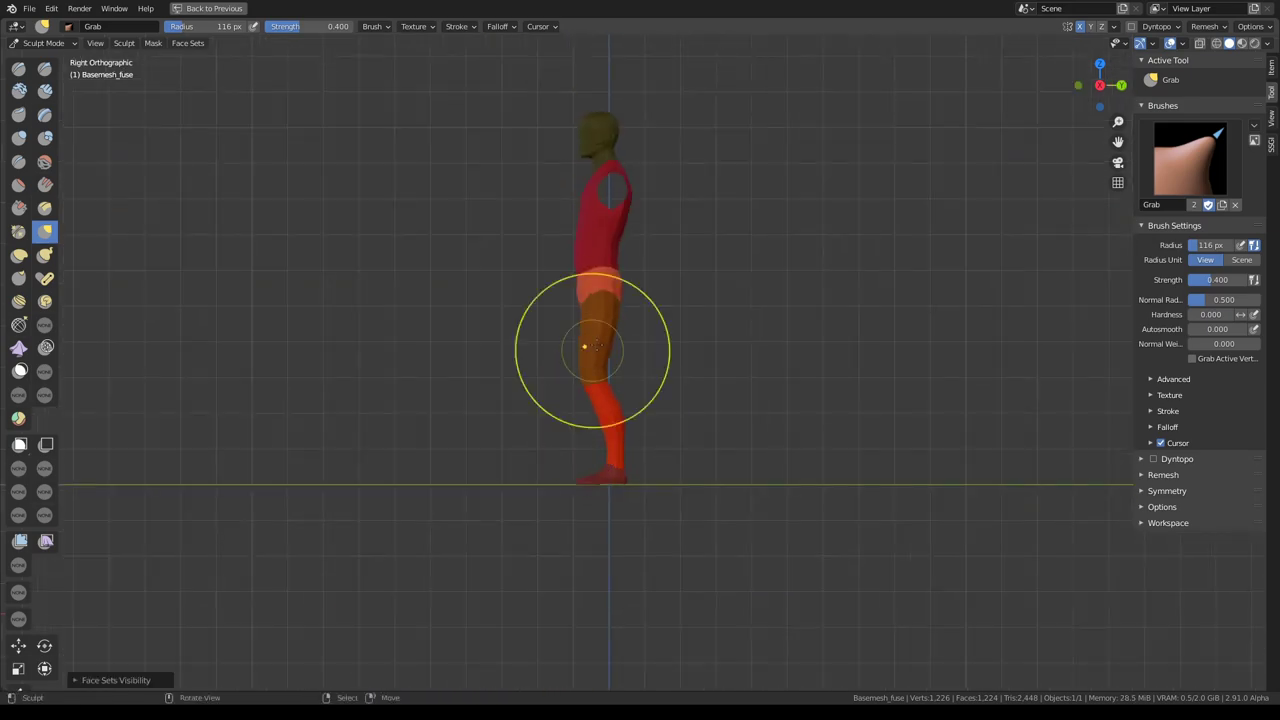
{"action": "scroll", "coordinate": [579, 334], "scroll_direction": "up", "scroll_amount": 4}
{"action": "middle_click_drag", "start_coordinate": [648, 271], "coordinate": [514, 249]}
{"action": "scroll", "coordinate": [632, 265], "scroll_direction": "down", "scroll_amount": 2}
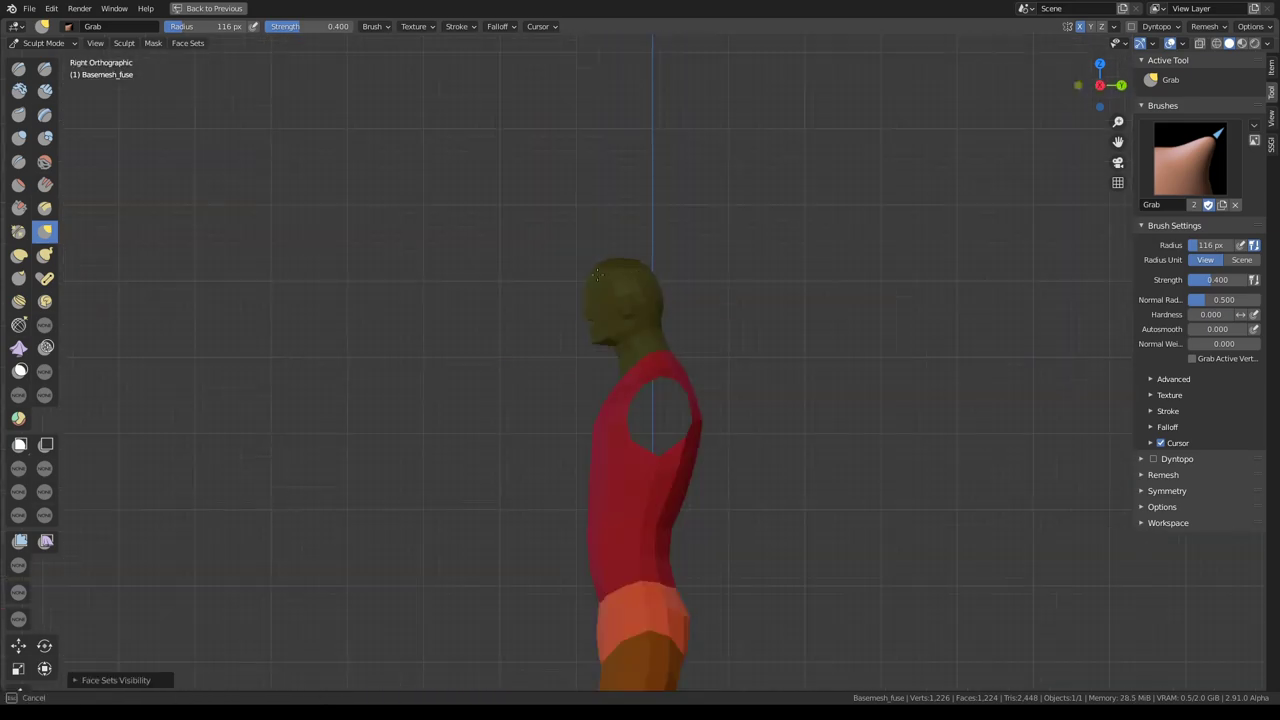
{"action": "middle_click_drag", "start_coordinate": [630, 352], "coordinate": [660, 289]}
{"action": "scroll", "coordinate": [660, 289], "scroll_direction": "down", "scroll_amount": 4}
{"action": "middle_click_drag", "start_coordinate": [669, 366], "coordinate": [409, 406]}
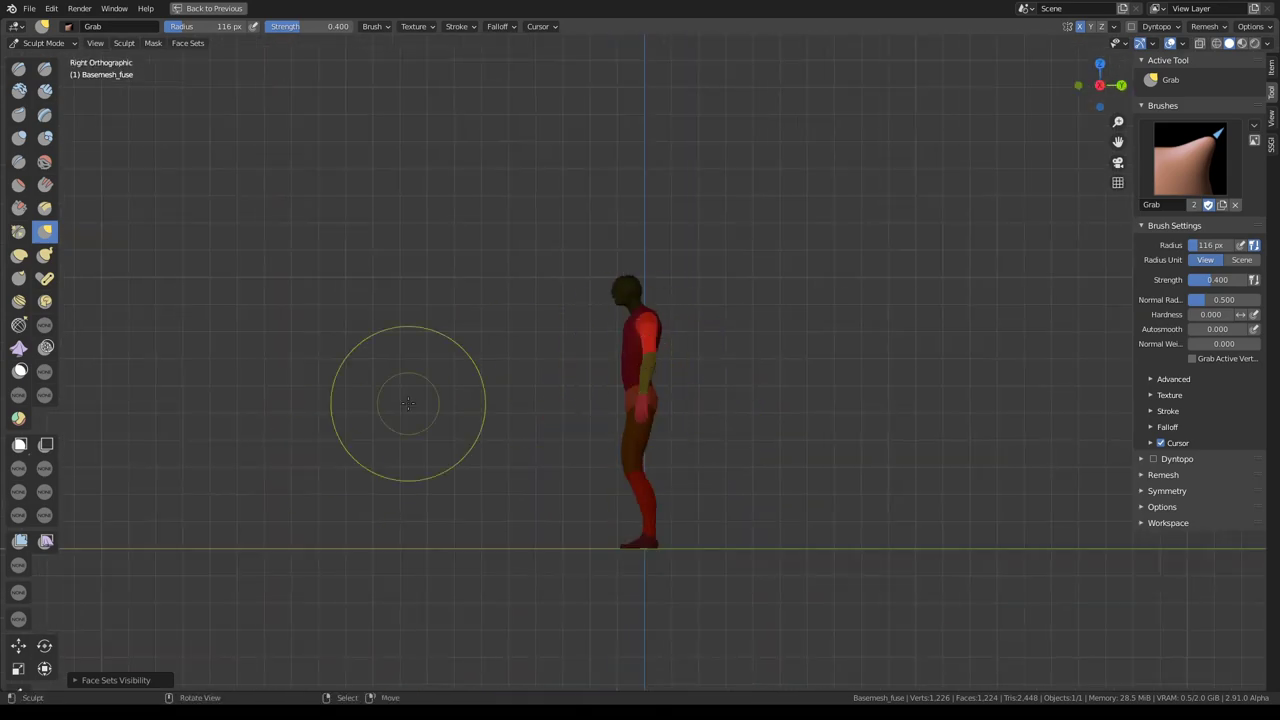
{"action": "key", "text": "shift+space"}
{"action": "left_click", "coordinate": [556, 291]}
{"action": "mouse_move", "coordinate": [609, 390]}
{"action": "middle_mouse_down"}
{"action": "mouse_move", "coordinate": [560, 380]}
{"action": "mouse_move", "coordinate": [584, 243]}
{"action": "middle_mouse_up"}
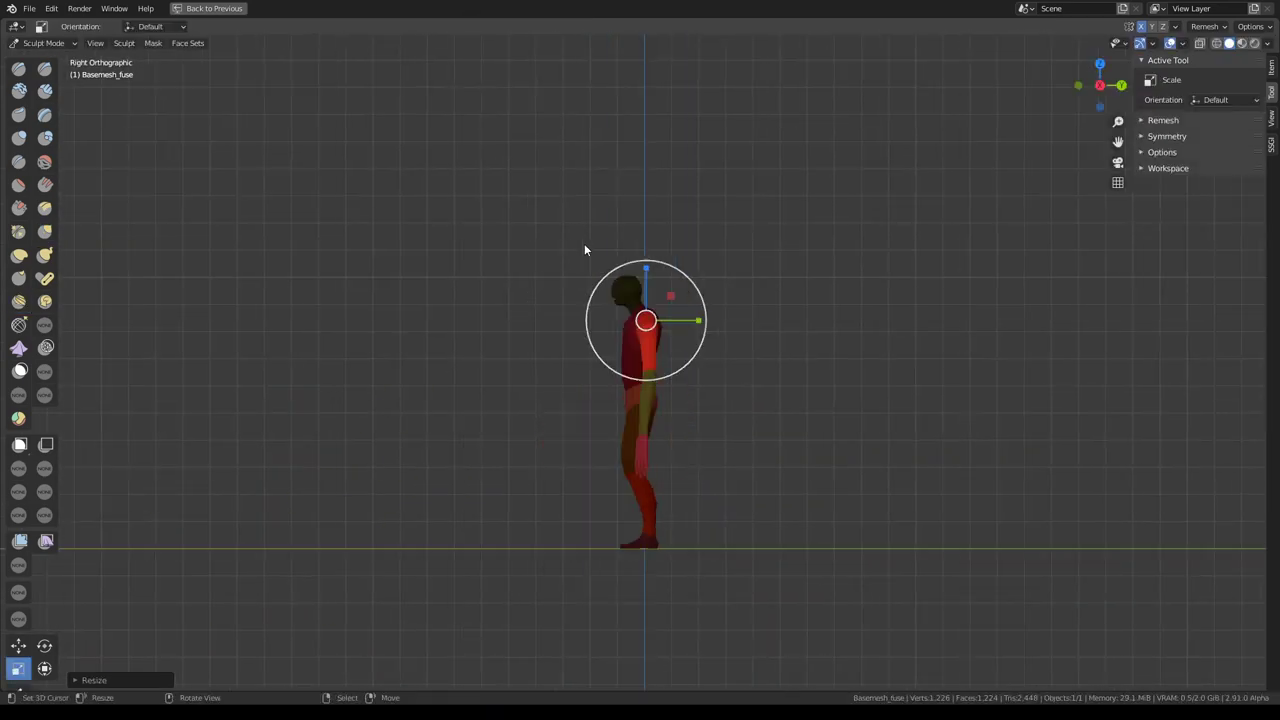
Pull the figure into lankier, broader-shouldered proportions from the front with the Grab brush.
{"action": "key", "text": "g"}
{"action": "scroll", "coordinate": [500, 414], "scroll_direction": "up", "scroll_amount": 3}
{"action": "middle_click_drag", "start_coordinate": [500, 414], "coordinate": [466, 466]}
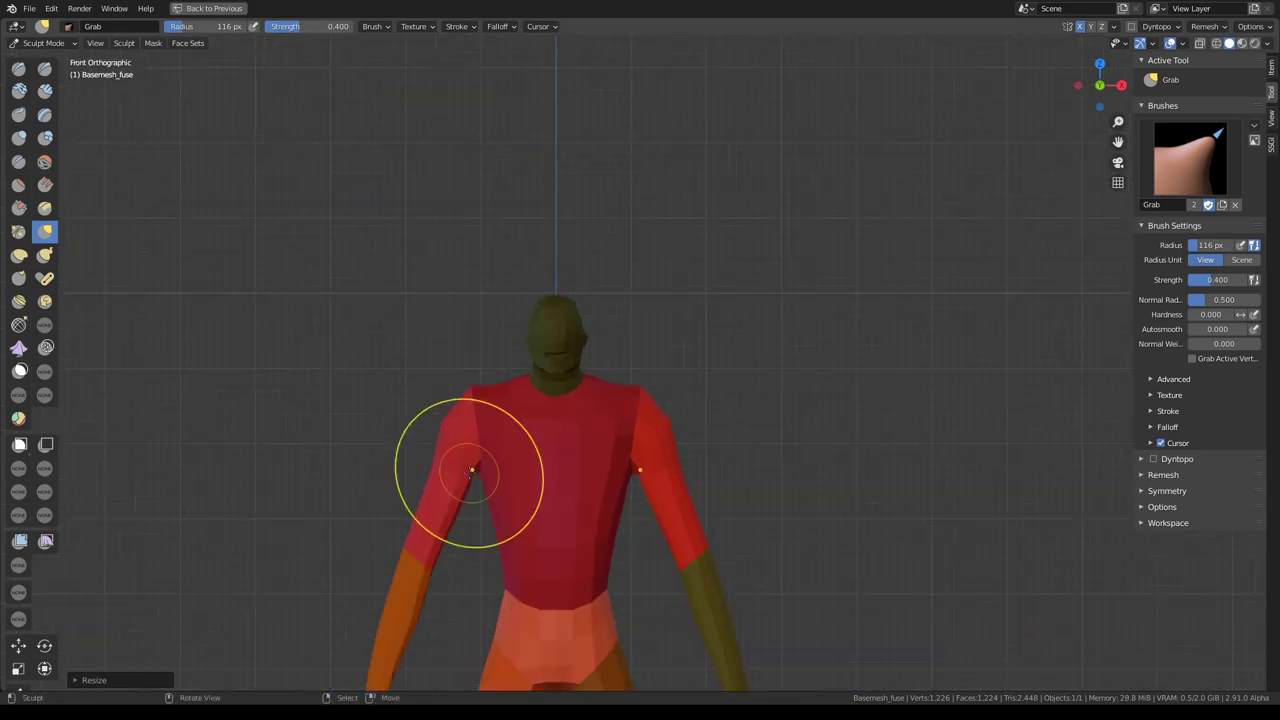
{"action": "scroll", "coordinate": [466, 466], "scroll_direction": "down", "scroll_amount": 2}
{"action": "scroll", "coordinate": [636, 356], "scroll_direction": "down", "scroll_amount": 2}
{"action": "middle_click_drag", "start_coordinate": [557, 342], "coordinate": [677, 380]}
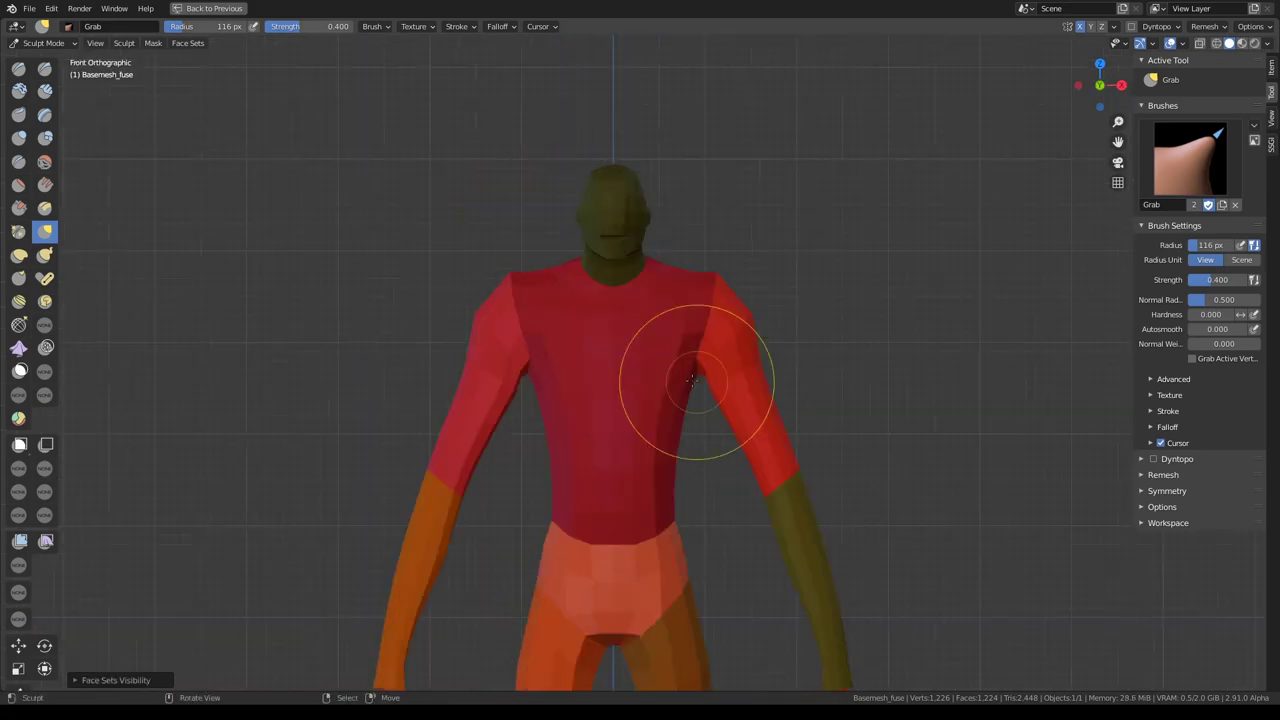
{"action": "scroll", "coordinate": [677, 380], "scroll_direction": "down", "scroll_amount": 5}
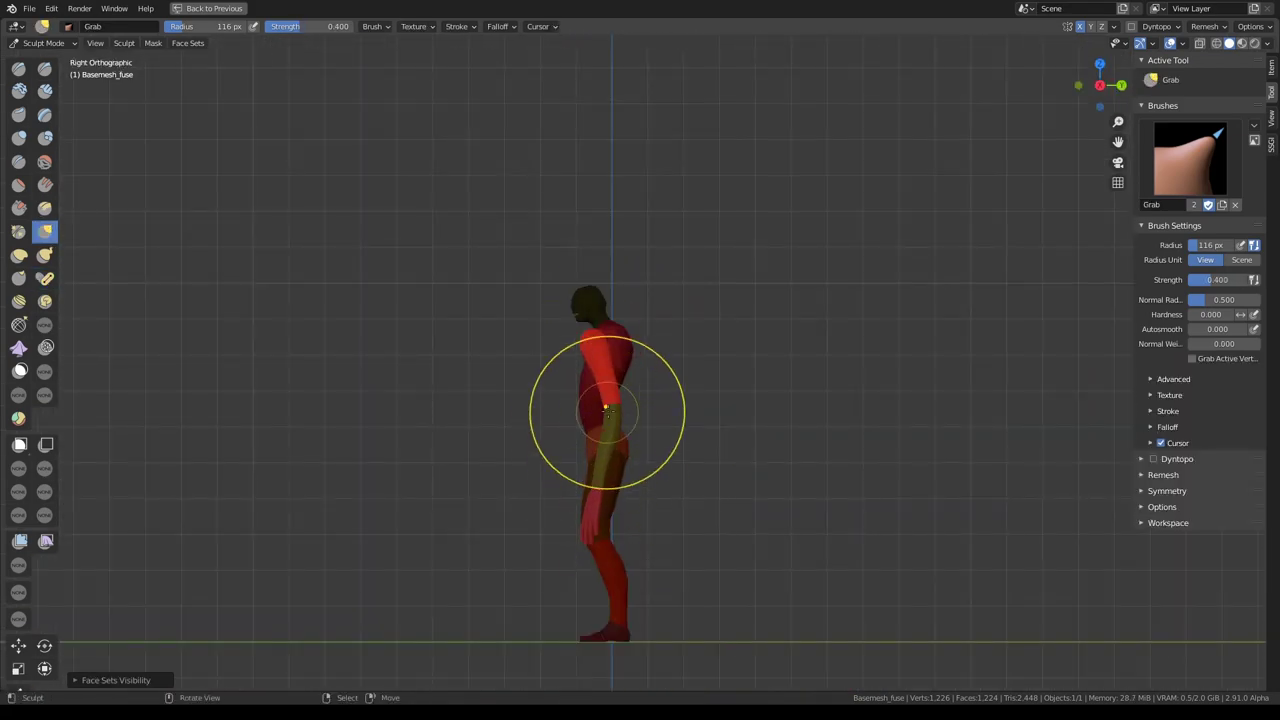
{"action": "scroll", "coordinate": [694, 428], "scroll_direction": "up", "scroll_amount": 3}
{"action": "scroll", "coordinate": [529, 443], "scroll_direction": "down", "scroll_amount": 1}
{"action": "middle_click_drag", "start_coordinate": [646, 277], "coordinate": [563, 293]}
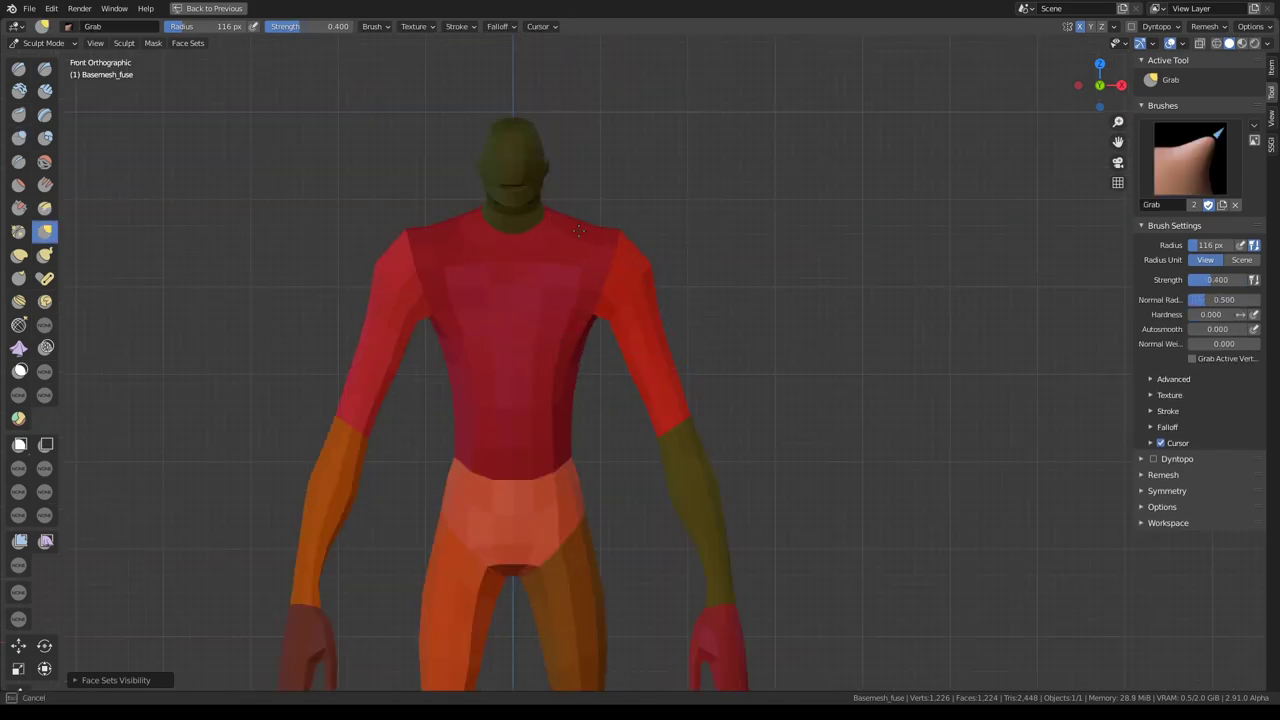
{"action": "scroll", "coordinate": [443, 357], "scroll_direction": "up", "scroll_amount": 3}
Grab-reshape the sides and back, then restore the outliner and Multires properties layout.
{"action": "middle_click_drag", "start_coordinate": [443, 357], "coordinate": [609, 337]}
{"action": "scroll", "coordinate": [609, 337], "scroll_direction": "down", "scroll_amount": 3}
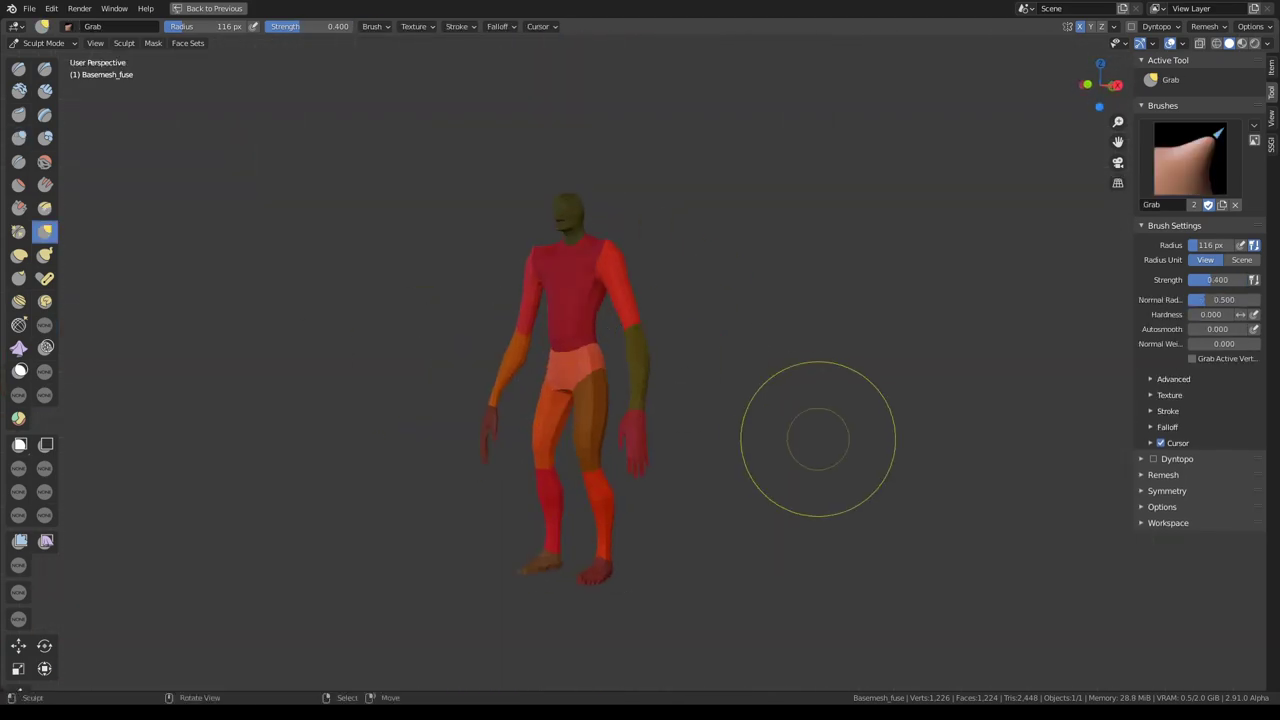
{"action": "scroll", "coordinate": [536, 318], "scroll_direction": "up", "scroll_amount": 3}
{"action": "mouse_move", "coordinate": [536, 318]}
{"action": "middle_mouse_down"}
{"action": "mouse_move", "coordinate": [600, 320]}
{"action": "mouse_move", "coordinate": [577, 494]}
{"action": "middle_mouse_up"}
{"action": "scroll", "coordinate": [617, 320], "scroll_direction": "down", "scroll_amount": 3}
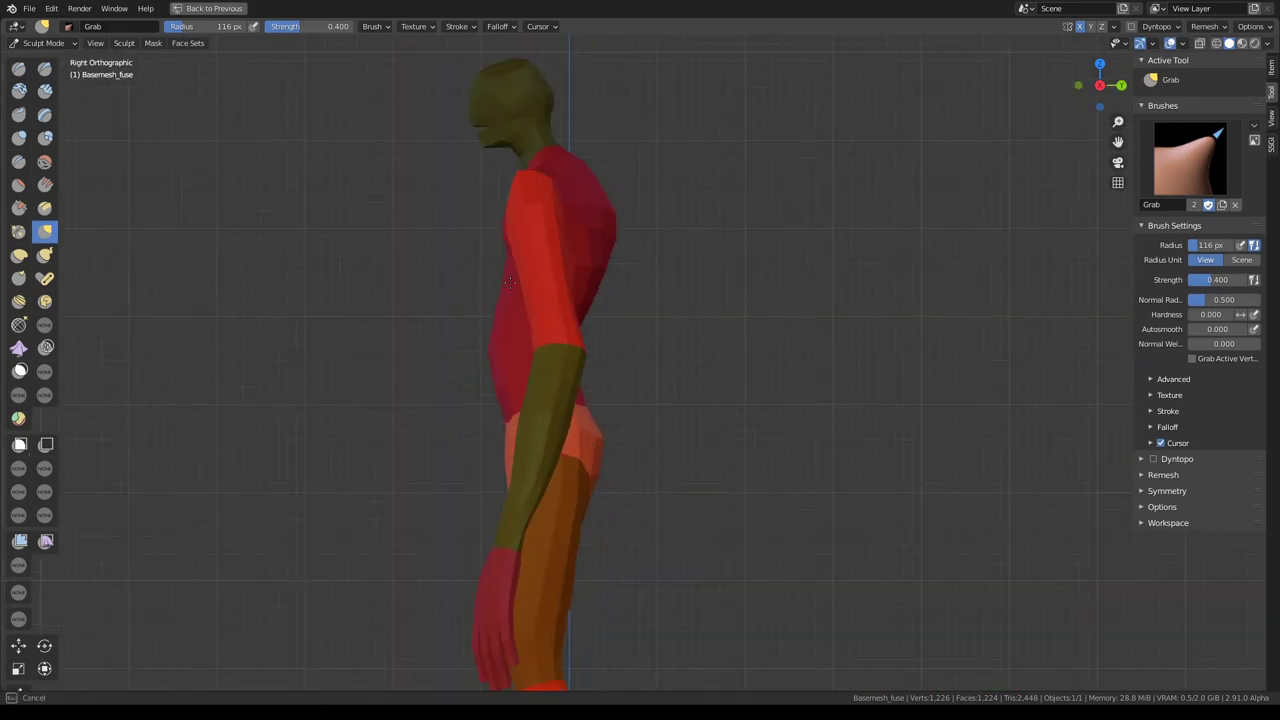
{"action": "middle_click_drag", "start_coordinate": [493, 283], "coordinate": [611, 314]}
{"action": "scroll", "coordinate": [534, 409], "scroll_direction": "up", "scroll_amount": 2}
{"action": "middle_click_drag", "start_coordinate": [534, 409], "coordinate": [549, 276]}
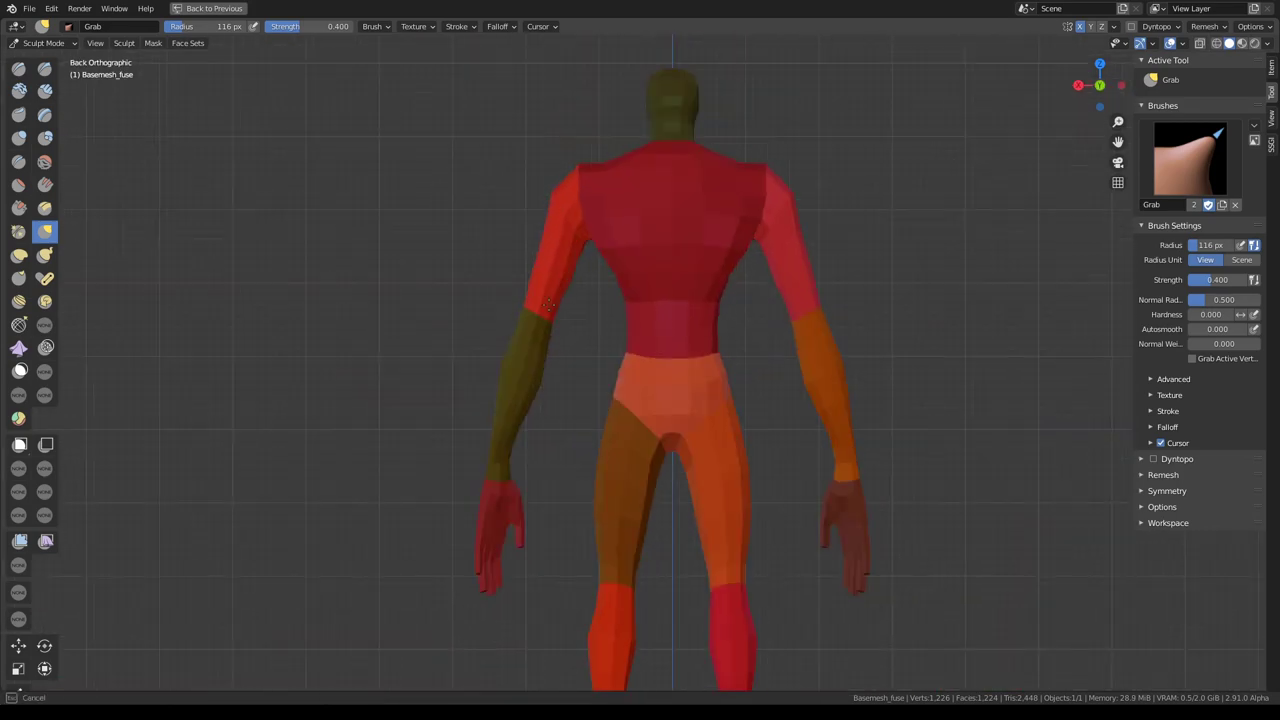
{"action": "key", "text": "ctrl+space"}
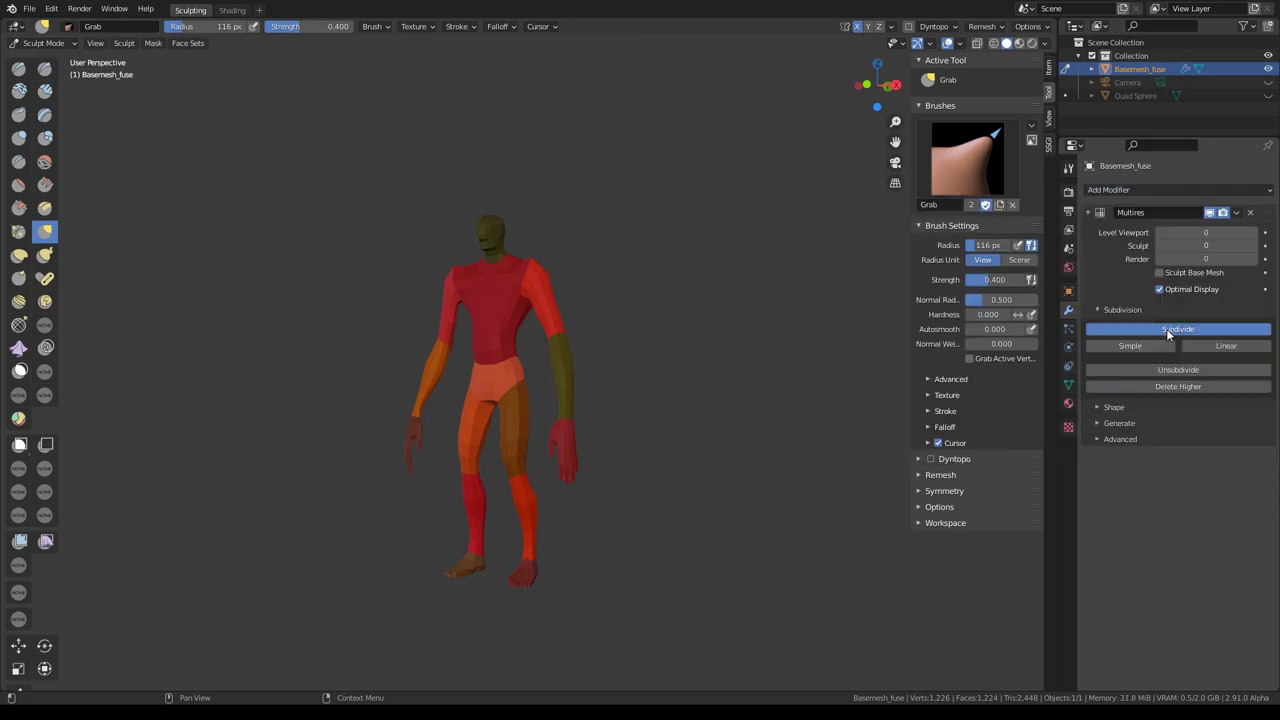
In the maximized viewport, carve a mouth and lay early clay strokes on chest and back.
{"action": "key", "text": "ctrl+space"}
{"action": "key", "text": "c"}
{"action": "scroll", "coordinate": [640, 300], "scroll_direction": "up", "scroll_amount": 5}
{"action": "mouse_move", "coordinate": [600, 340]}
{"action": "middle_mouse_down"}
{"action": "mouse_move", "coordinate": [687, 342]}
{"action": "mouse_move", "coordinate": [578, 363]}
{"action": "middle_mouse_up"}
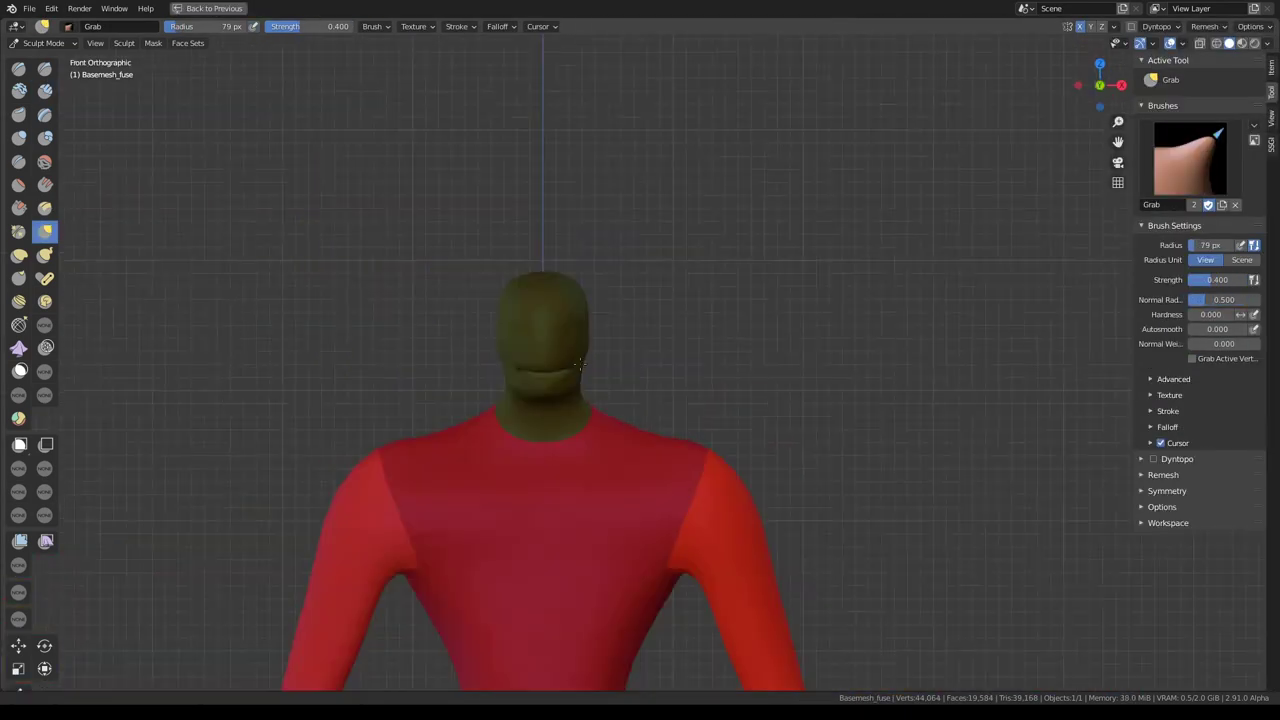
{"action": "scroll", "coordinate": [545, 373], "scroll_direction": "up", "scroll_amount": 4}
{"action": "key", "text": "shift+d"}
{"action": "mouse_move", "coordinate": [545, 373]}
{"action": "middle_mouse_down"}
{"action": "mouse_move", "coordinate": [770, 443]}
{"action": "mouse_move", "coordinate": [650, 411]}
{"action": "middle_mouse_up"}
Sculpt chest, back and arm detail with Clay Strips and Draw Sharp.
{"action": "key", "text": "c"}
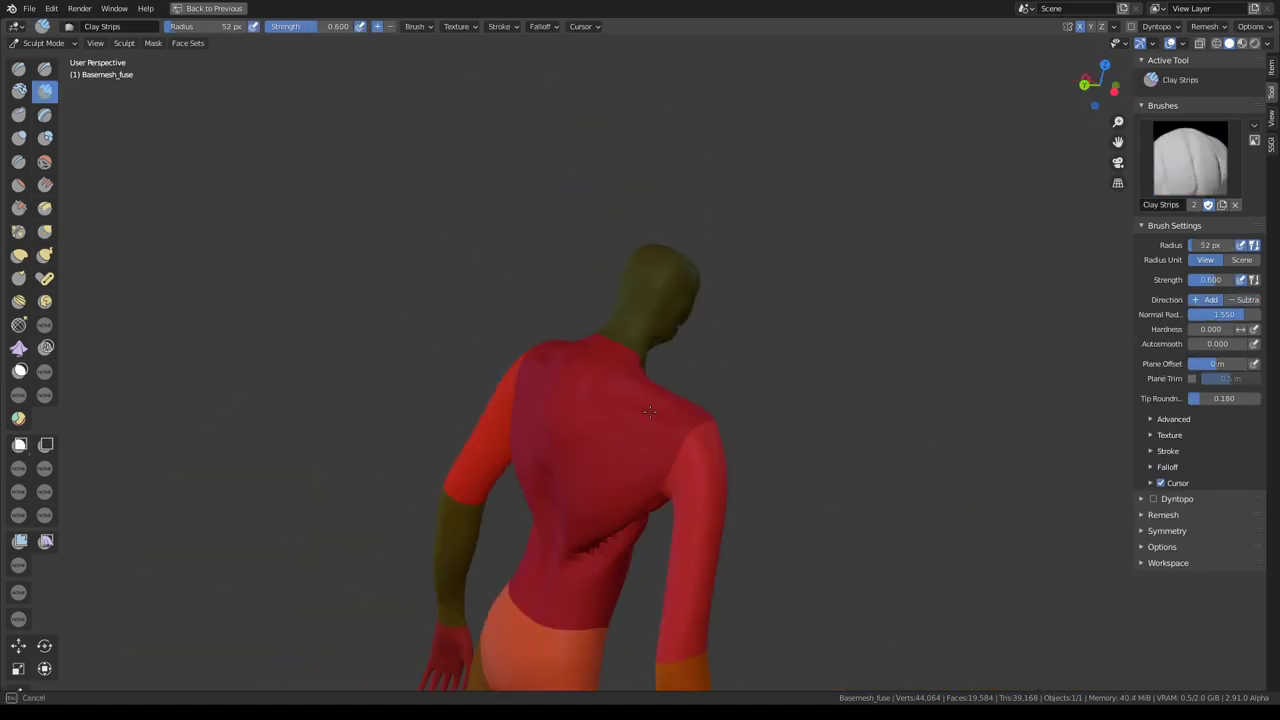
{"action": "key", "text": "shift+d"}
{"action": "middle_click_drag", "start_coordinate": [716, 372], "coordinate": [409, 380]}
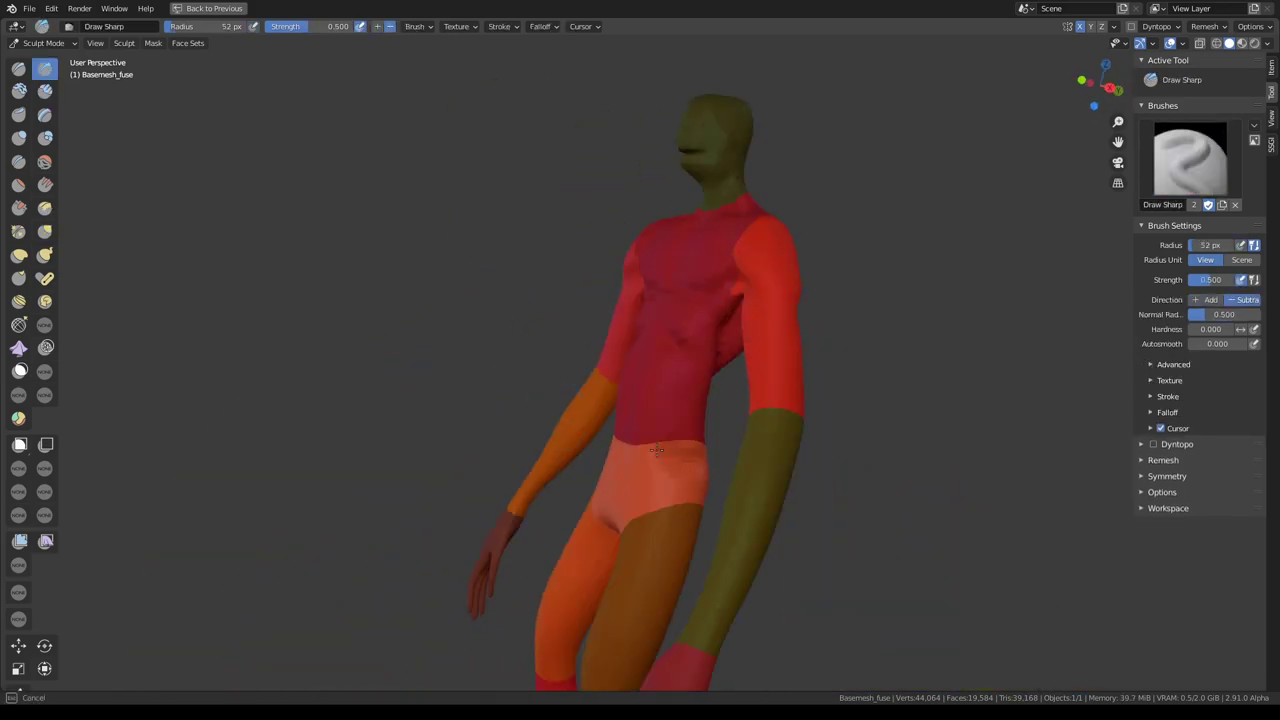
{"action": "middle_click_drag", "start_coordinate": [703, 545], "coordinate": [635, 448]}
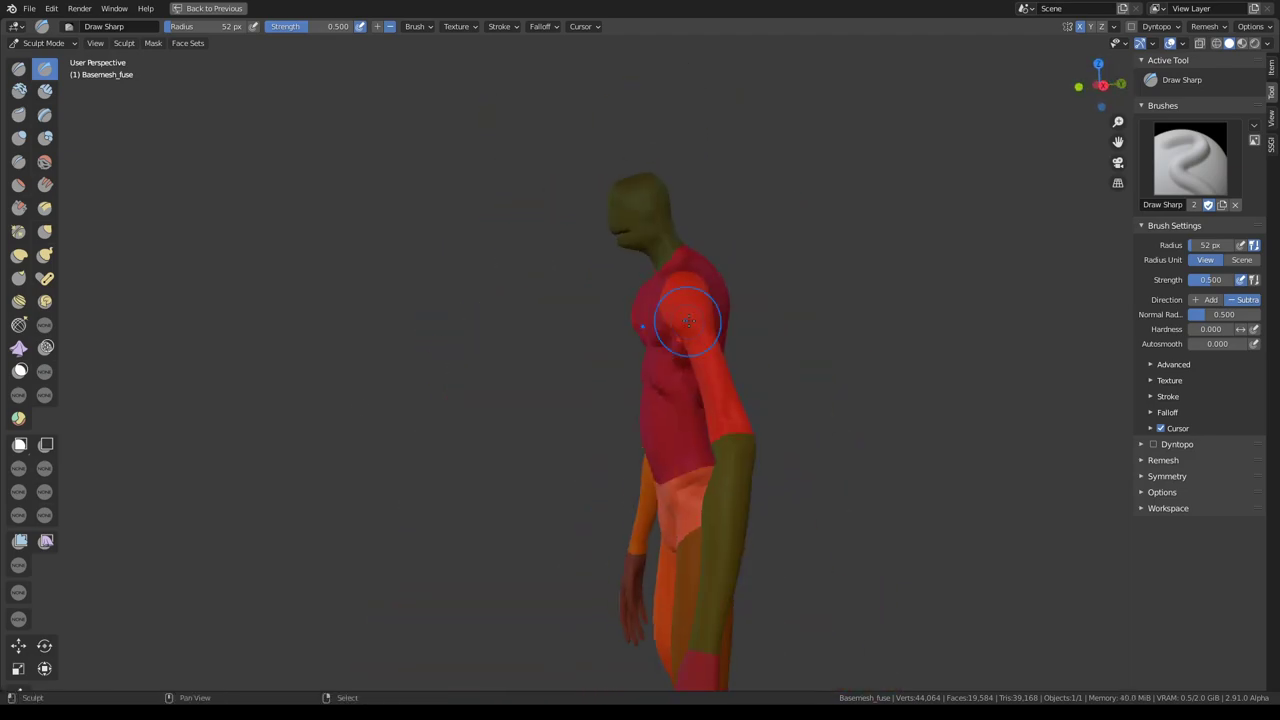
{"action": "mouse_move", "coordinate": [688, 347]}
{"action": "middle_mouse_down"}
{"action": "mouse_move", "coordinate": [801, 480]}
{"action": "mouse_move", "coordinate": [787, 510]}
{"action": "middle_mouse_up"}
{"action": "scroll", "coordinate": [787, 510], "scroll_direction": "down", "scroll_amount": 4}
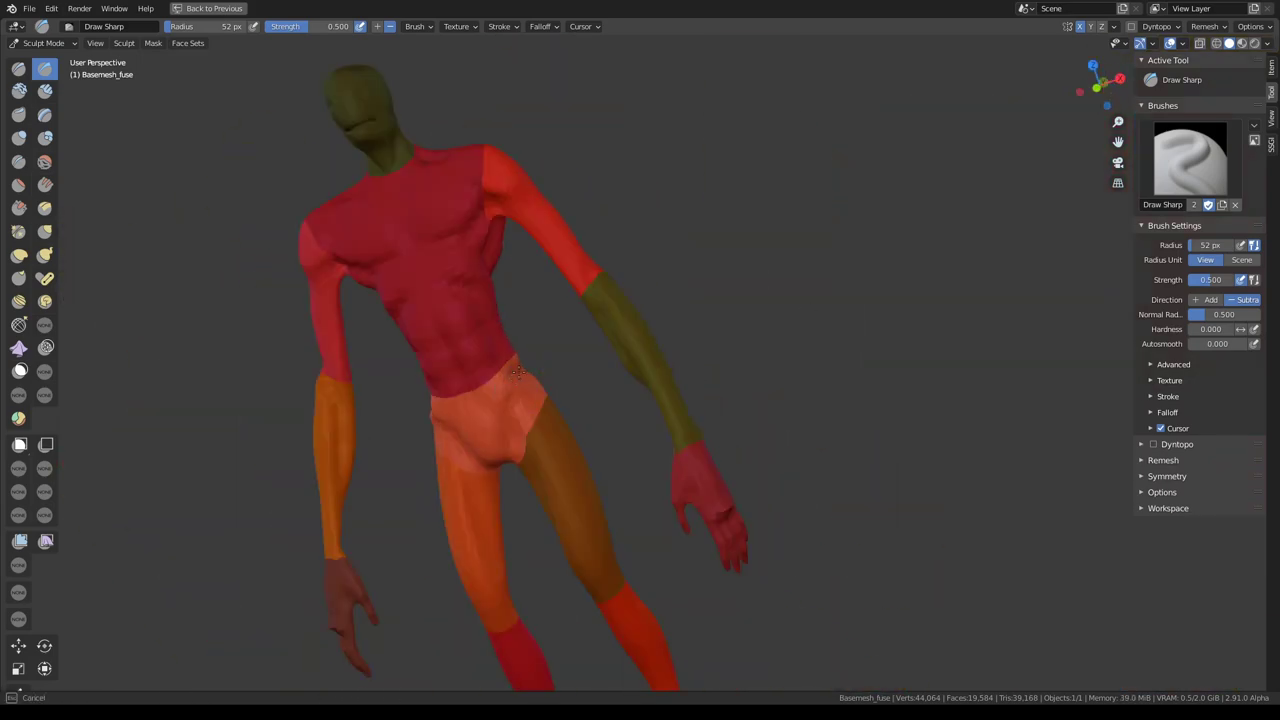
{"action": "mouse_move", "coordinate": [515, 376]}
{"action": "middle_mouse_down"}
{"action": "mouse_move", "coordinate": [327, 402]}
{"action": "mouse_move", "coordinate": [609, 441]}
{"action": "middle_mouse_up"}
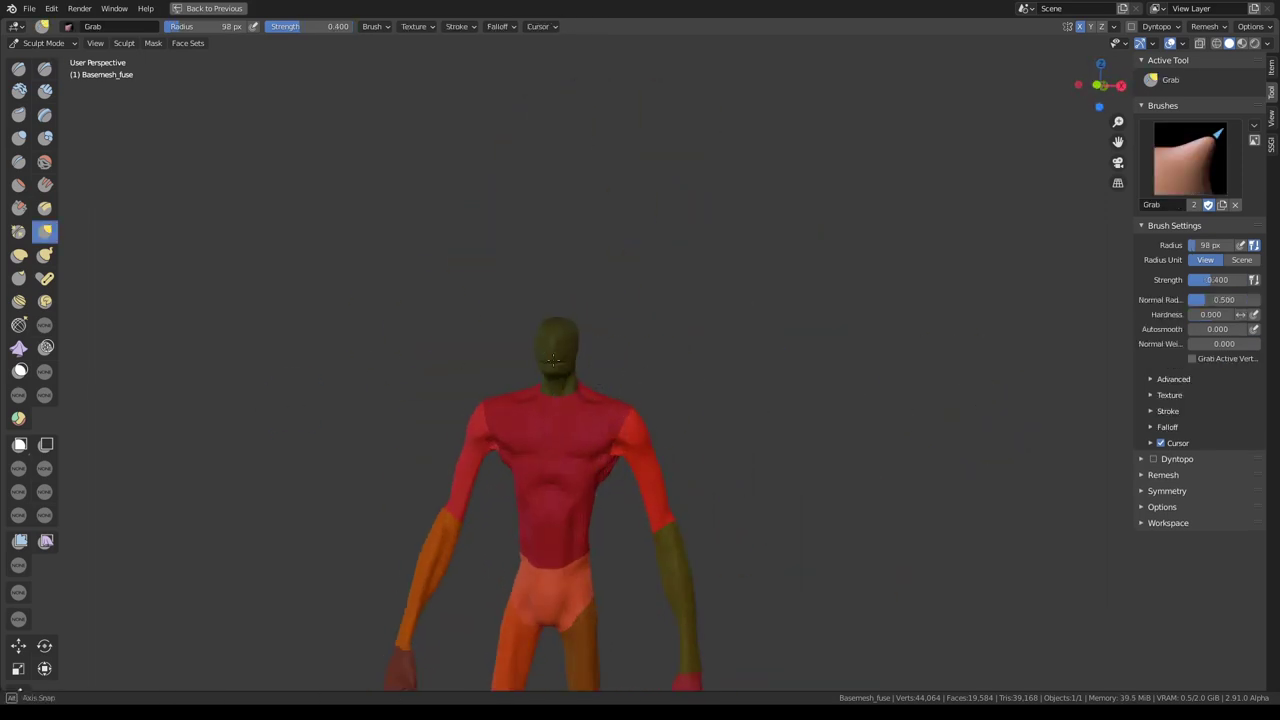
Rough in brow and eye sockets, then restore the layout and subdivide Multires to level 3.
{"action": "key", "text": "x"}
{"action": "middle_click_drag", "start_coordinate": [618, 382], "coordinate": [765, 343]}
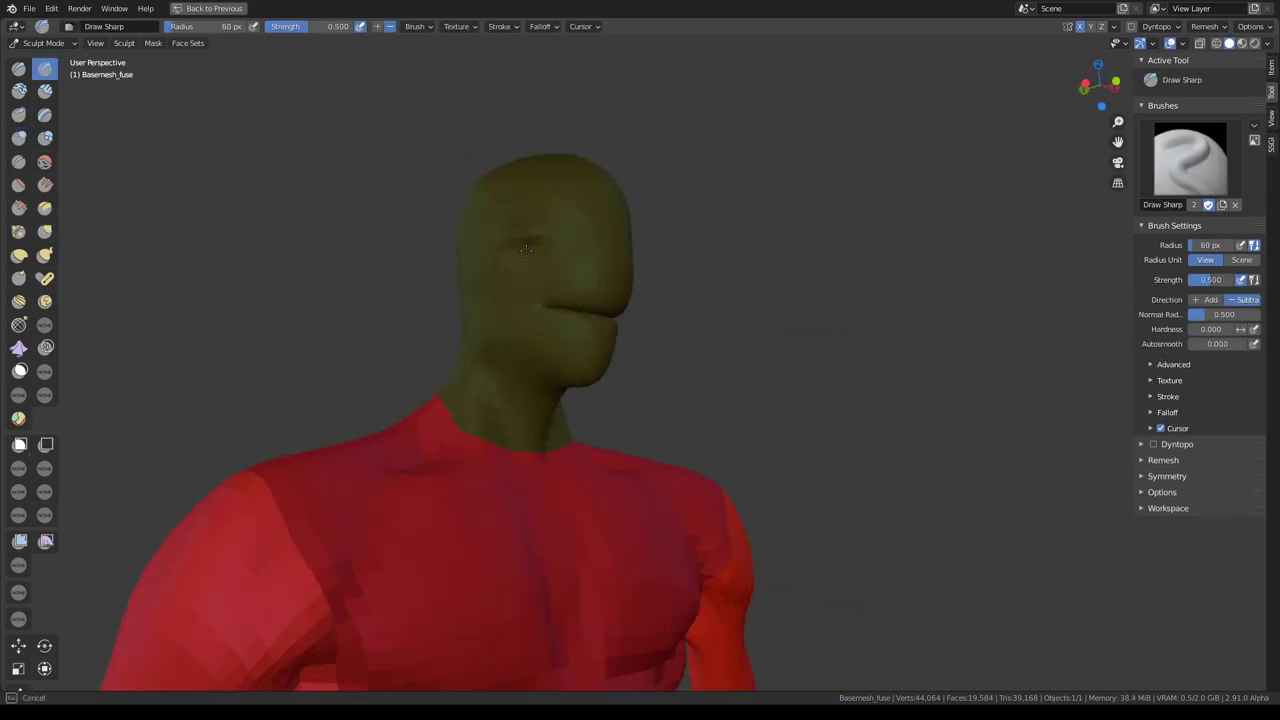
{"action": "key", "text": "c"}
{"action": "middle_click_drag", "start_coordinate": [707, 396], "coordinate": [669, 497]}
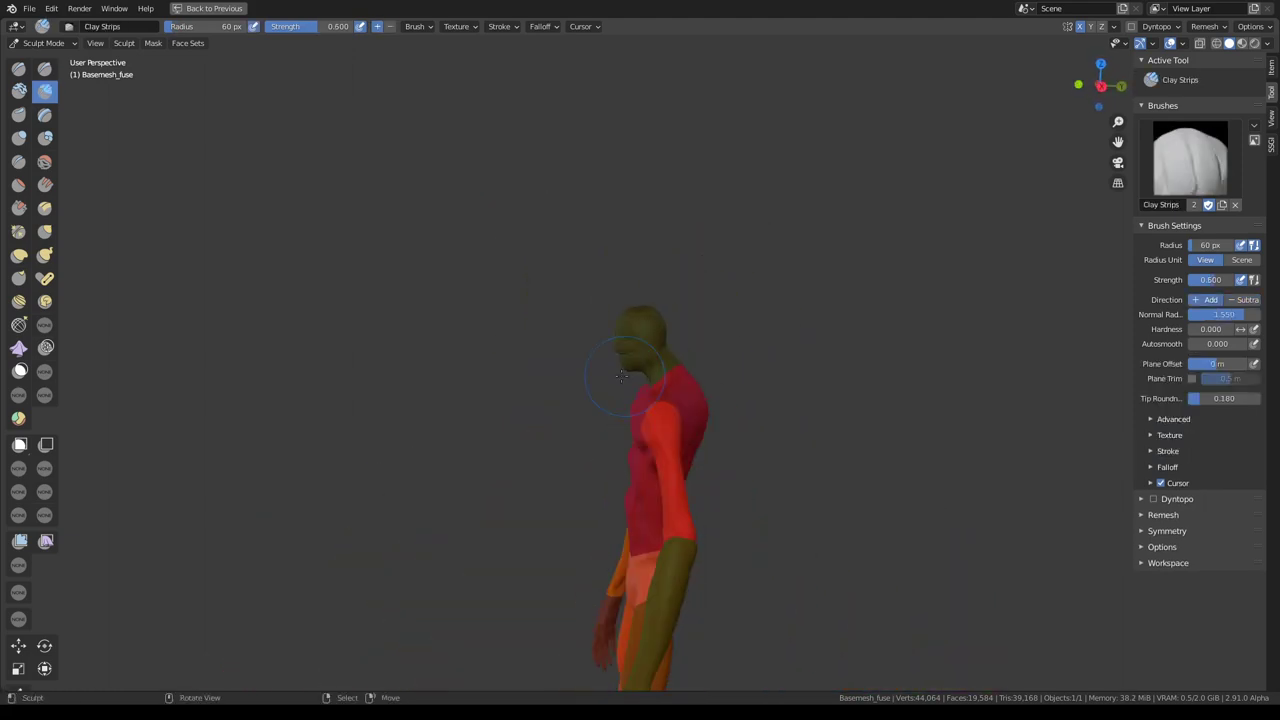
{"action": "key", "text": "ctrl+space"}
{"action": "middle_click_drag", "start_coordinate": [557, 300], "coordinate": [467, 272]}
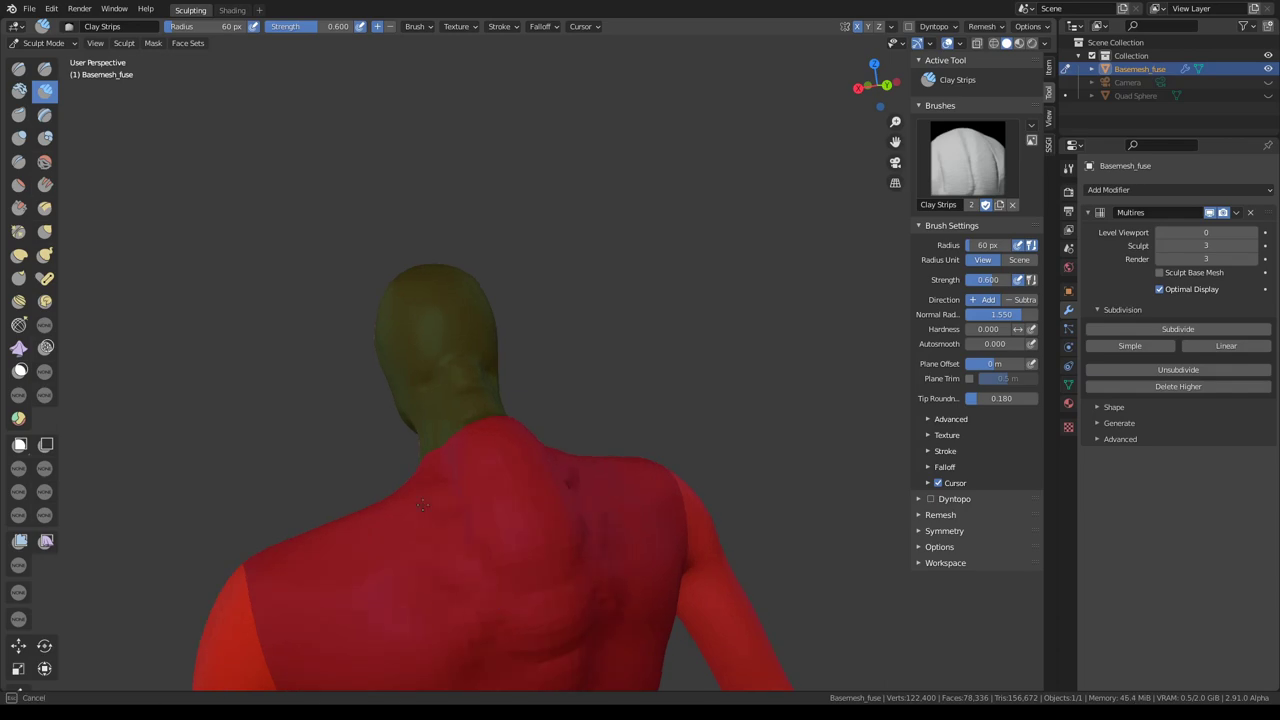
Define the back, shoulder and chest muscles with Clay Strips and Draw Sharp.
{"action": "middle_click_drag", "start_coordinate": [670, 515], "coordinate": [540, 444]}
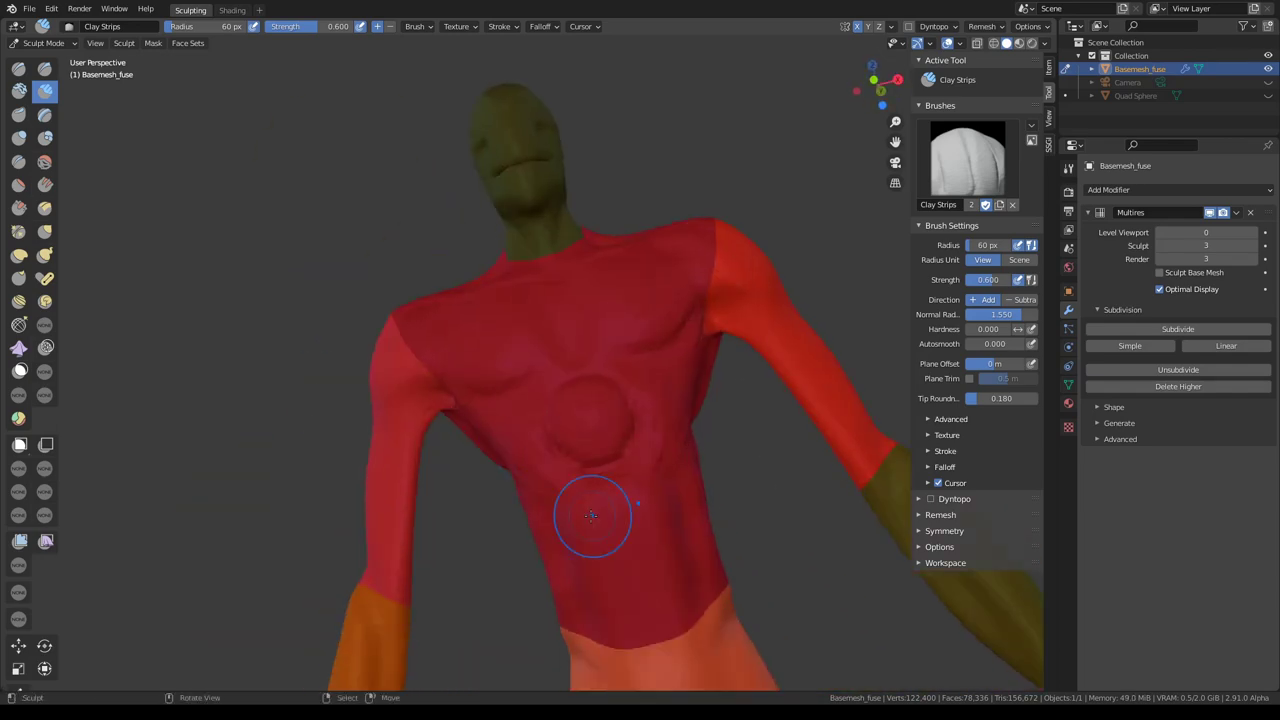
{"action": "middle_click_drag", "start_coordinate": [581, 517], "coordinate": [476, 385]}
{"action": "scroll", "coordinate": [476, 385], "scroll_direction": "up", "scroll_amount": 3}
{"action": "mouse_move", "coordinate": [614, 443]}
{"action": "middle_mouse_down"}
{"action": "mouse_move", "coordinate": [664, 387]}
{"action": "mouse_move", "coordinate": [614, 329]}
{"action": "mouse_move", "coordinate": [777, 463]}
{"action": "mouse_move", "coordinate": [403, 411]}
{"action": "middle_mouse_up"}
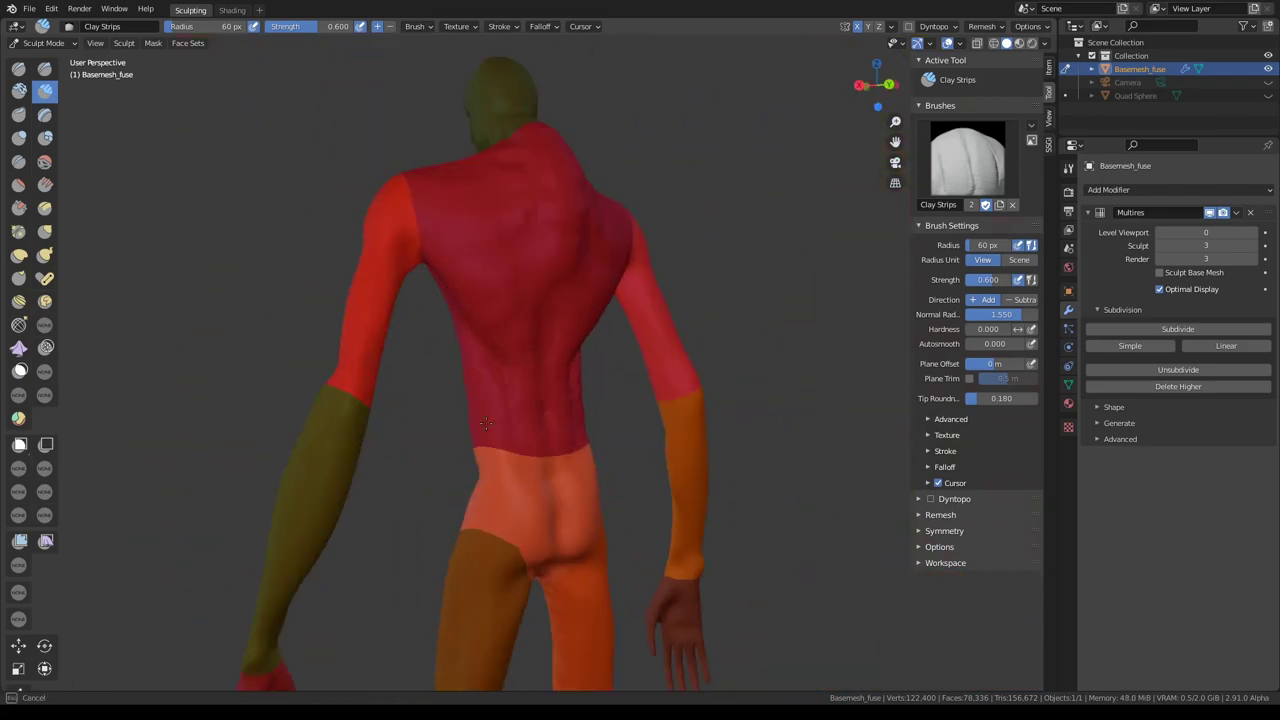
{"action": "mouse_move", "coordinate": [553, 394]}
{"action": "middle_mouse_down"}
{"action": "mouse_move", "coordinate": [694, 313]}
{"action": "mouse_move", "coordinate": [666, 354]}
{"action": "mouse_move", "coordinate": [429, 391]}
{"action": "mouse_move", "coordinate": [413, 356]}
{"action": "mouse_move", "coordinate": [535, 470]}
{"action": "mouse_move", "coordinate": [621, 612]}
{"action": "mouse_move", "coordinate": [466, 176]}
{"action": "mouse_move", "coordinate": [829, 393]}
{"action": "middle_mouse_up"}
{"action": "mouse_move", "coordinate": [598, 405]}
{"action": "middle_mouse_down"}
{"action": "mouse_move", "coordinate": [463, 291]}
{"action": "mouse_move", "coordinate": [590, 375]}
{"action": "mouse_move", "coordinate": [529, 457]}
{"action": "mouse_move", "coordinate": [279, 334]}
{"action": "middle_mouse_up"}
Fit the new Quad Sphere over the head as a helmet using the Grab brush.
{"action": "key", "text": "g"}
{"action": "scroll", "coordinate": [508, 412], "scroll_direction": "down", "scroll_amount": 2}
{"action": "middle_click_drag", "start_coordinate": [508, 412], "coordinate": [504, 394], "text": "shift"}
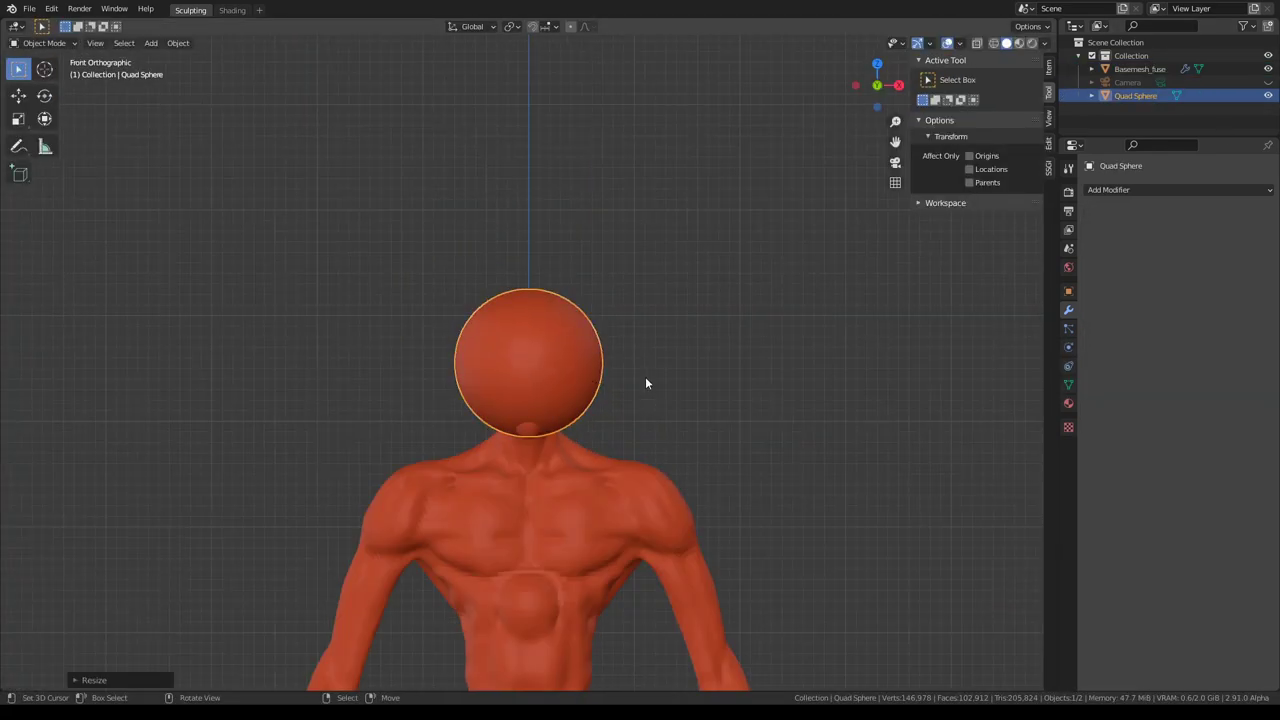
{"action": "key", "text": "q"}
{"action": "left_click", "coordinate": [601, 457]}
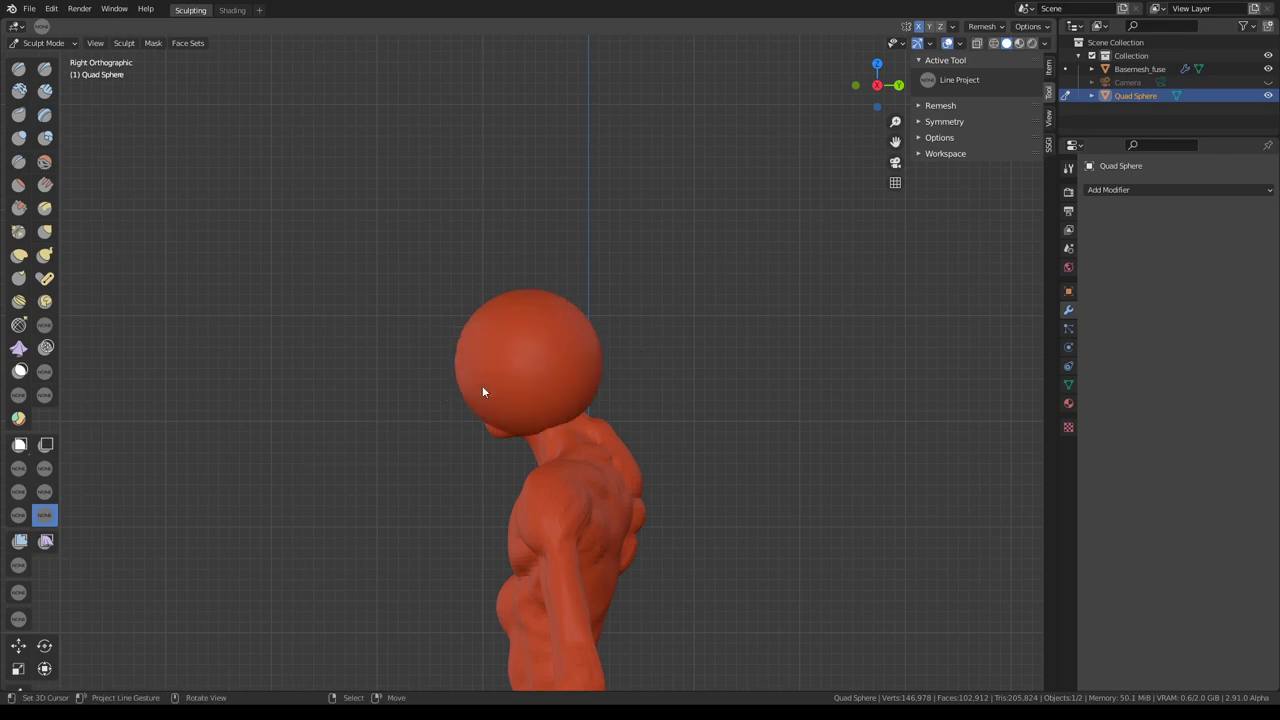
Slice flat sides into the helmet sphere with Line Project to form a boxy block.
{"action": "left_click_drag", "start_coordinate": [429, 518], "coordinate": [651, 349]}
{"action": "key", "text": "KP_3"}
{"action": "left_click_drag", "start_coordinate": [586, 286], "coordinate": [423, 349]}
{"action": "mouse_move", "coordinate": [423, 349]}
{"action": "middle_mouse_down", "text": "alt"}
{"action": "mouse_move", "coordinate": [484, 310]}
{"action": "mouse_move", "coordinate": [112, 496]}
{"action": "middle_mouse_up", "text": "alt"}
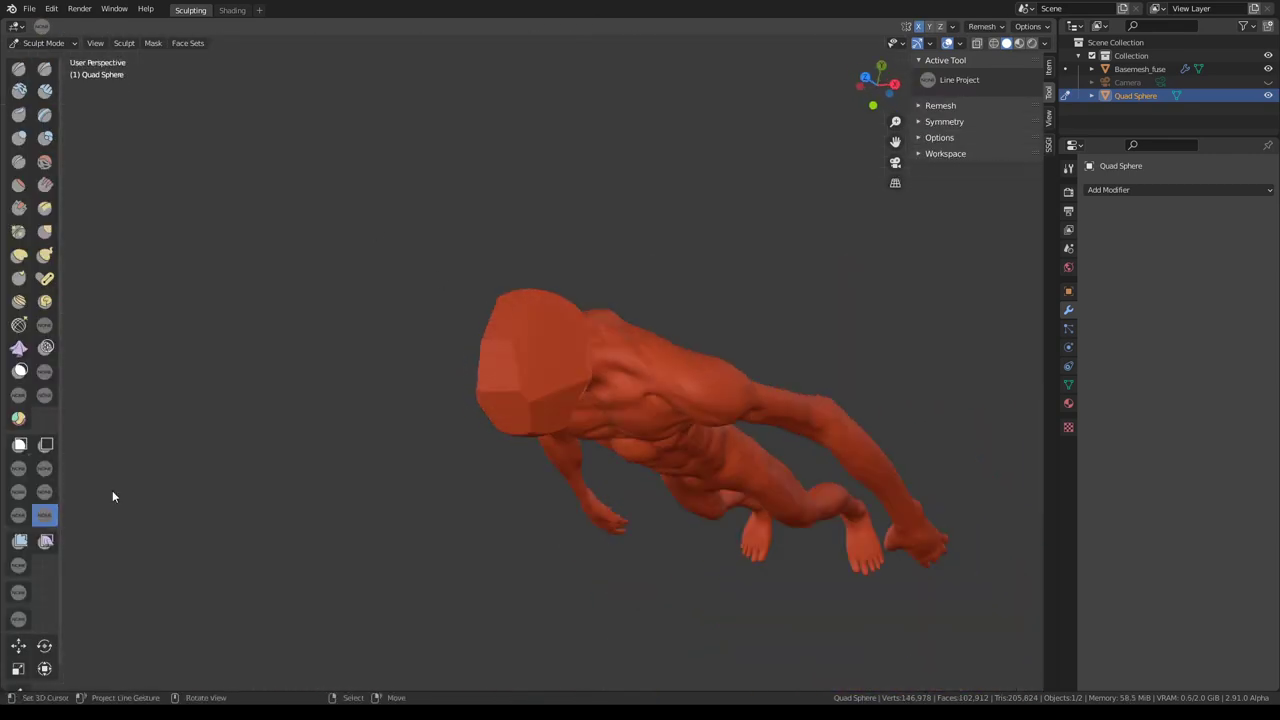
{"action": "scroll", "coordinate": [630, 268], "scroll_direction": "up", "scroll_amount": 5}
{"action": "key", "text": "ctrl+z"}
{"action": "mouse_move", "coordinate": [677, 280]}
{"action": "middle_mouse_down"}
{"action": "mouse_move", "coordinate": [630, 418]}
{"action": "mouse_move", "coordinate": [708, 286]}
{"action": "middle_mouse_up"}
Clear the mask and flatten the helmet block's underside along a projected line.
{"action": "key", "text": "KP_3"}
{"action": "left_click_drag", "start_coordinate": [713, 314], "coordinate": [567, 329]}
{"action": "left_click", "coordinate": [571, 416]}
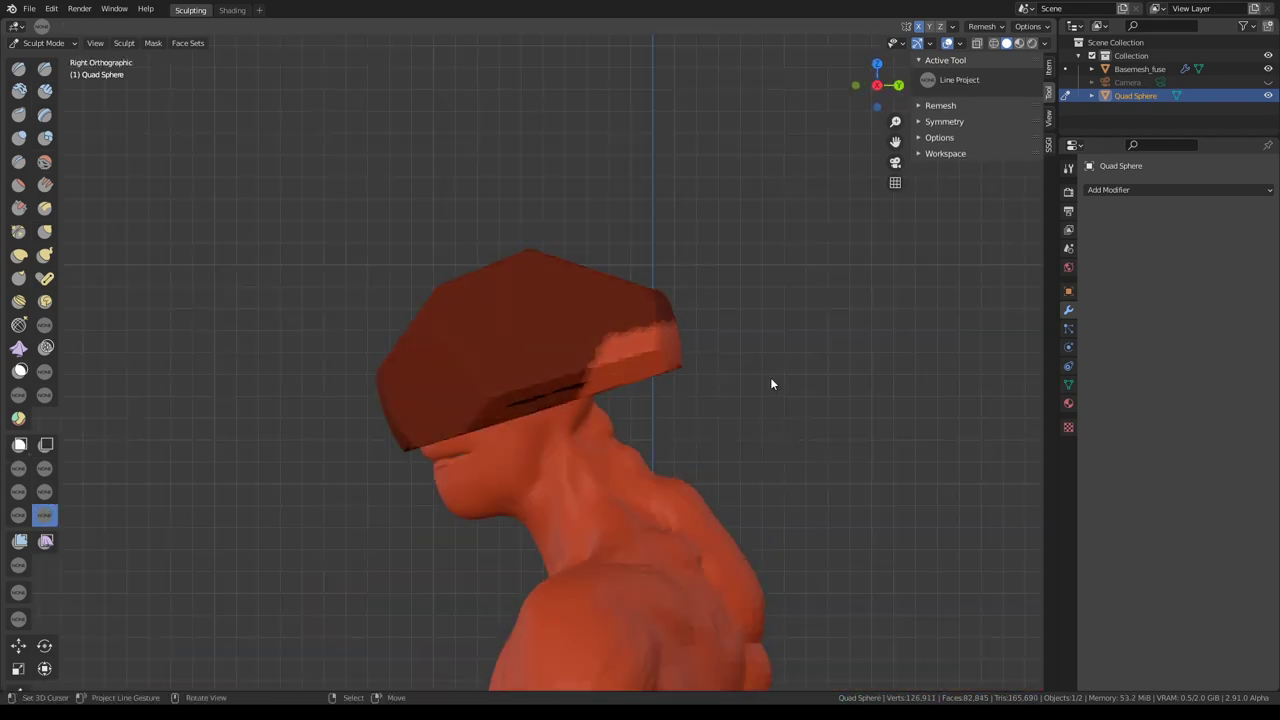
{"action": "key", "text": "alt+m"}
{"action": "left_click_drag", "start_coordinate": [383, 450], "coordinate": [640, 350]}
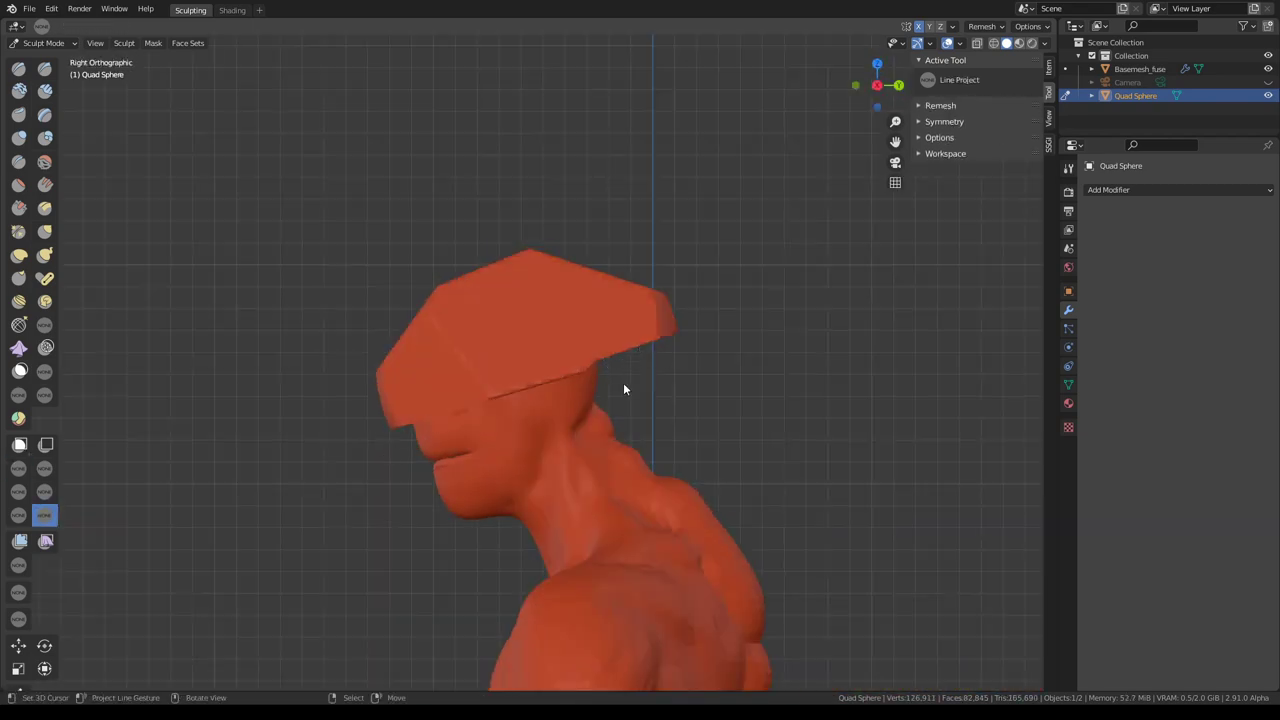
{"action": "left_click_drag", "start_coordinate": [384, 453], "coordinate": [508, 366]}
{"action": "mouse_move", "coordinate": [508, 366]}
{"action": "middle_mouse_down"}
{"action": "mouse_move", "coordinate": [735, 301]}
{"action": "mouse_move", "coordinate": [437, 360]}
{"action": "mouse_move", "coordinate": [532, 434]}
{"action": "mouse_move", "coordinate": [429, 329]}
{"action": "mouse_move", "coordinate": [600, 371]}
{"action": "mouse_move", "coordinate": [376, 464]}
{"action": "mouse_move", "coordinate": [629, 355]}
{"action": "mouse_move", "coordinate": [577, 335]}
{"action": "middle_mouse_up"}
{"action": "key", "text": "alt+m"}
Grab out a visor brim over the eyes, flared fins and a long spike.
{"action": "key", "text": "g"}
{"action": "key", "text": "l"}
{"action": "key", "text": "g"}
{"action": "mouse_move", "coordinate": [612, 385]}
{"action": "middle_mouse_down"}
{"action": "mouse_move", "coordinate": [400, 357]}
{"action": "mouse_move", "coordinate": [578, 370]}
{"action": "mouse_move", "coordinate": [425, 315]}
{"action": "mouse_move", "coordinate": [460, 345]}
{"action": "mouse_move", "coordinate": [475, 330]}
{"action": "mouse_move", "coordinate": [450, 330]}
{"action": "mouse_move", "coordinate": [512, 413]}
{"action": "mouse_move", "coordinate": [585, 307]}
{"action": "mouse_move", "coordinate": [414, 386]}
{"action": "mouse_move", "coordinate": [480, 370]}
{"action": "mouse_move", "coordinate": [541, 385]}
{"action": "middle_mouse_up"}
{"action": "key", "text": "q"}
{"action": "left_click", "coordinate": [427, 300]}
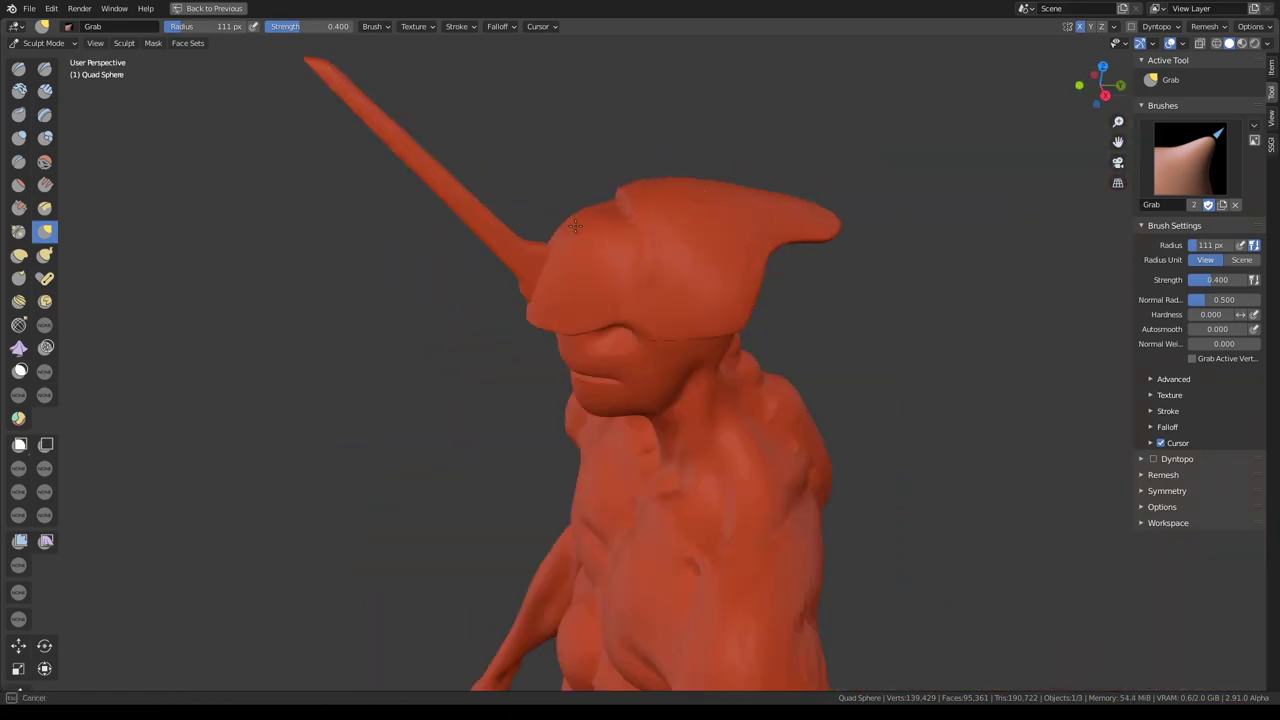
Pull the swept-back horn and flatten a remeshed Cube.001 into an eye-level band.
{"action": "middle_click_drag", "start_coordinate": [575, 226], "coordinate": [565, 340]}
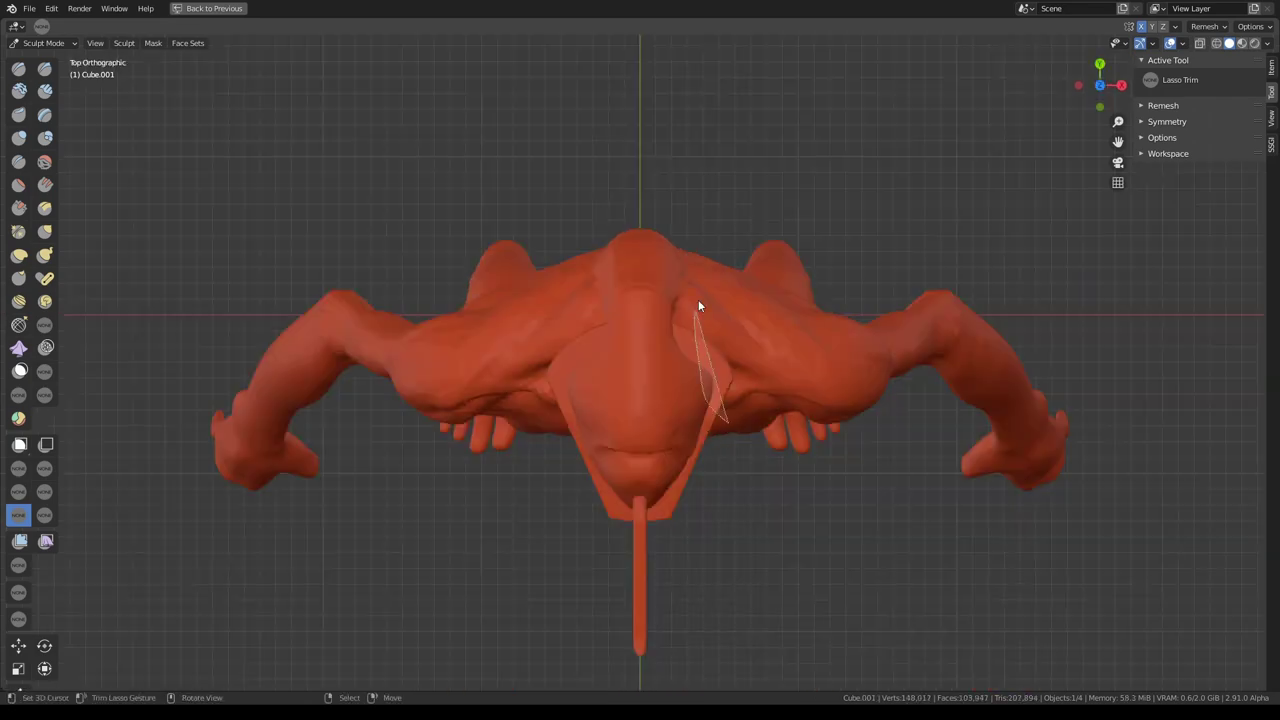
Shape the eye band with Grab from side and front, then isolate it in local view.
{"action": "middle_click_drag", "start_coordinate": [724, 320], "coordinate": [432, 328]}
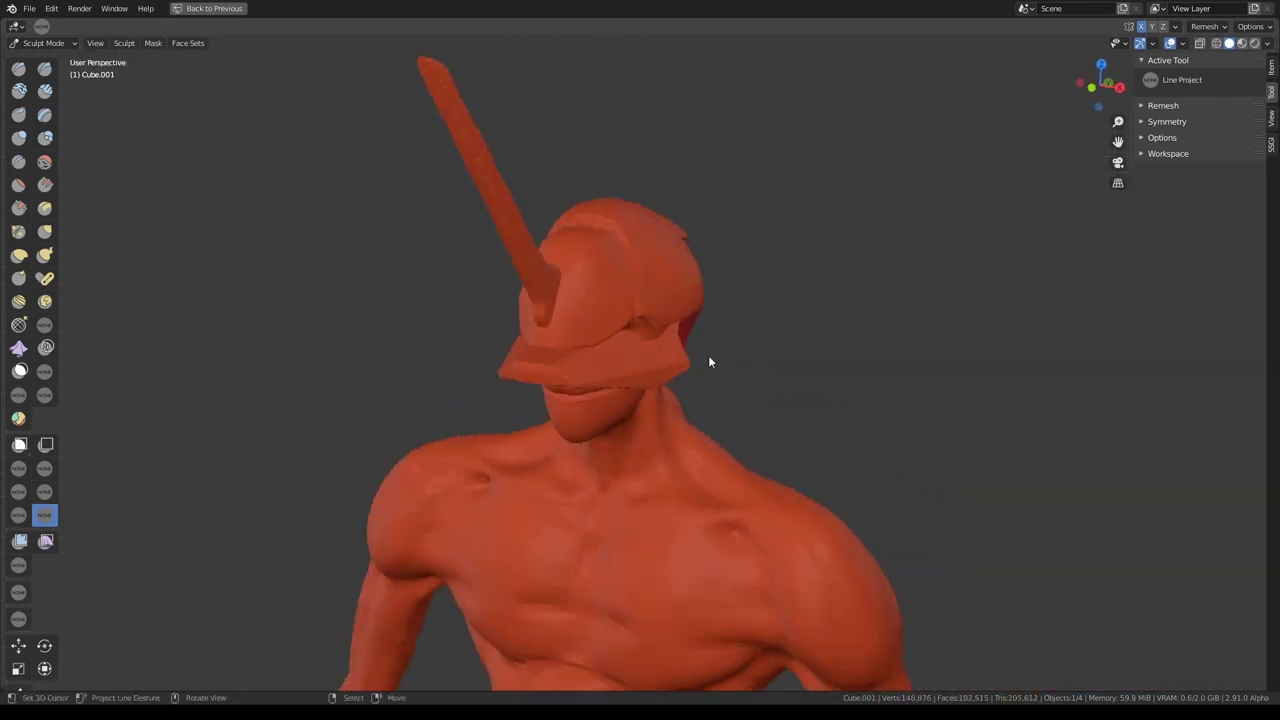
{"action": "key", "text": "g"}
{"action": "mouse_move", "coordinate": [650, 323]}
{"action": "middle_mouse_down"}
{"action": "mouse_move", "coordinate": [476, 348]}
{"action": "mouse_move", "coordinate": [598, 340]}
{"action": "mouse_move", "coordinate": [704, 378]}
{"action": "middle_mouse_up"}
{"action": "key", "text": "shift+space"}
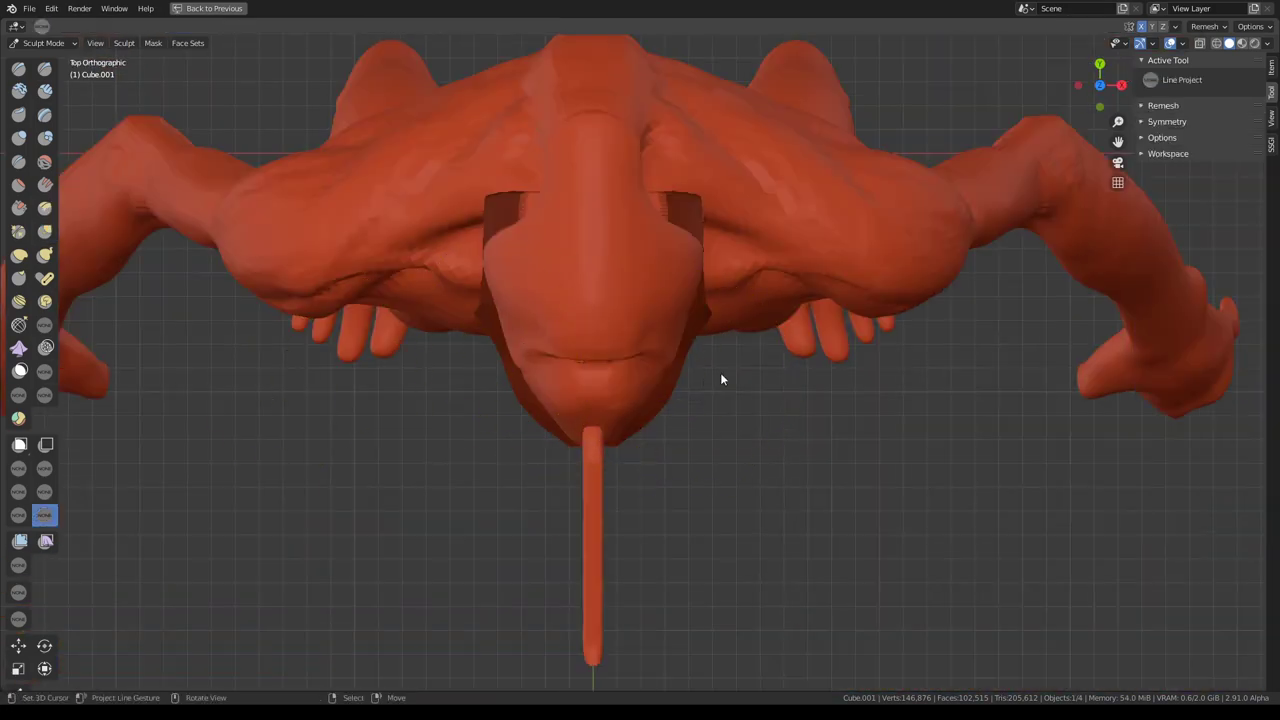
{"action": "key", "text": "KP_Divide"}
{"action": "key", "text": "KP_3"}
{"action": "left_click_drag", "start_coordinate": [668, 298], "coordinate": [502, 350]}
{"action": "mouse_move", "coordinate": [502, 350]}
{"action": "middle_mouse_down"}
{"action": "mouse_move", "coordinate": [488, 454]}
{"action": "mouse_move", "coordinate": [374, 477]}
{"action": "middle_mouse_up"}
Box-trim a squared notch out of the band's back and bend it against the face.
{"action": "key", "text": "KP_7"}
{"action": "key", "text": "KP_7"}
{"action": "mouse_move", "coordinate": [622, 137]}
{"action": "left_mouse_down"}
{"action": "mouse_move", "coordinate": [772, 490]}
{"action": "mouse_move", "coordinate": [675, 362]}
{"action": "left_mouse_up"}
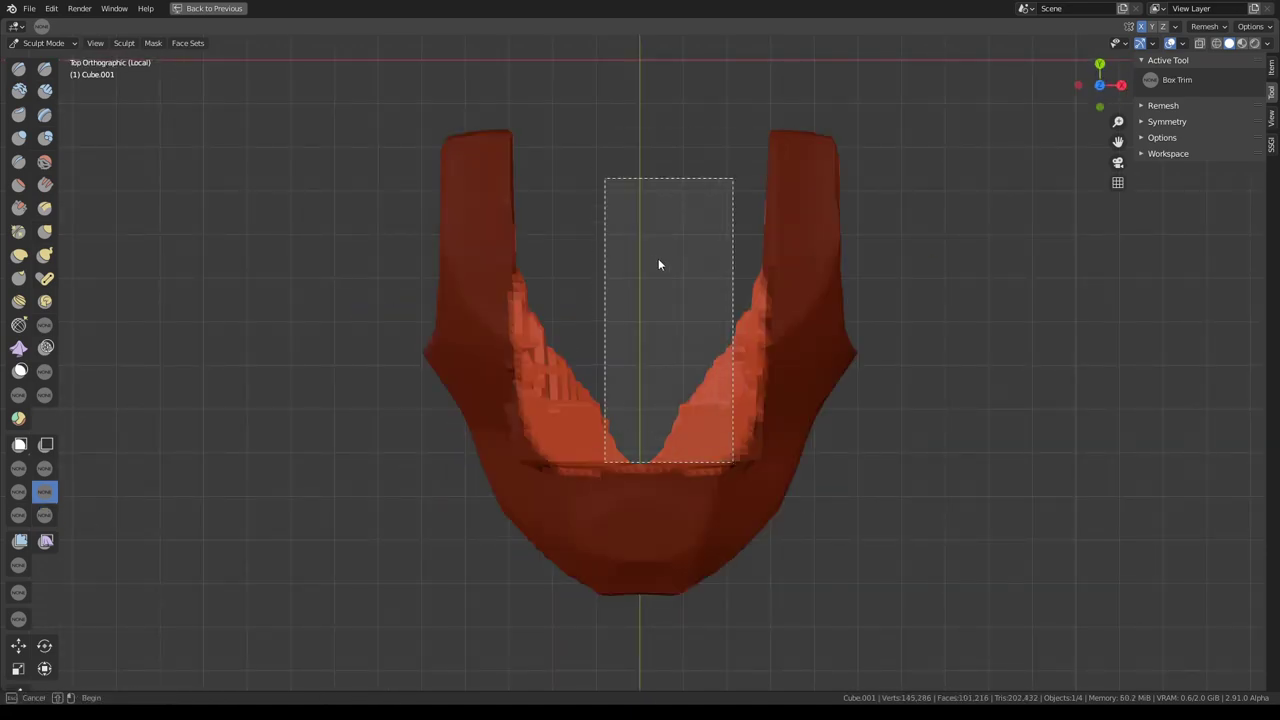
{"action": "left_click_drag", "start_coordinate": [757, 411], "coordinate": [758, 412]}
{"action": "middle_click_drag", "start_coordinate": [758, 412], "coordinate": [1026, 500]}
{"action": "left_click", "coordinate": [1166, 121]}
{"action": "mouse_move", "coordinate": [694, 317]}
{"action": "middle_mouse_down"}
{"action": "mouse_move", "coordinate": [575, 303]}
{"action": "mouse_move", "coordinate": [528, 261]}
{"action": "middle_mouse_up"}
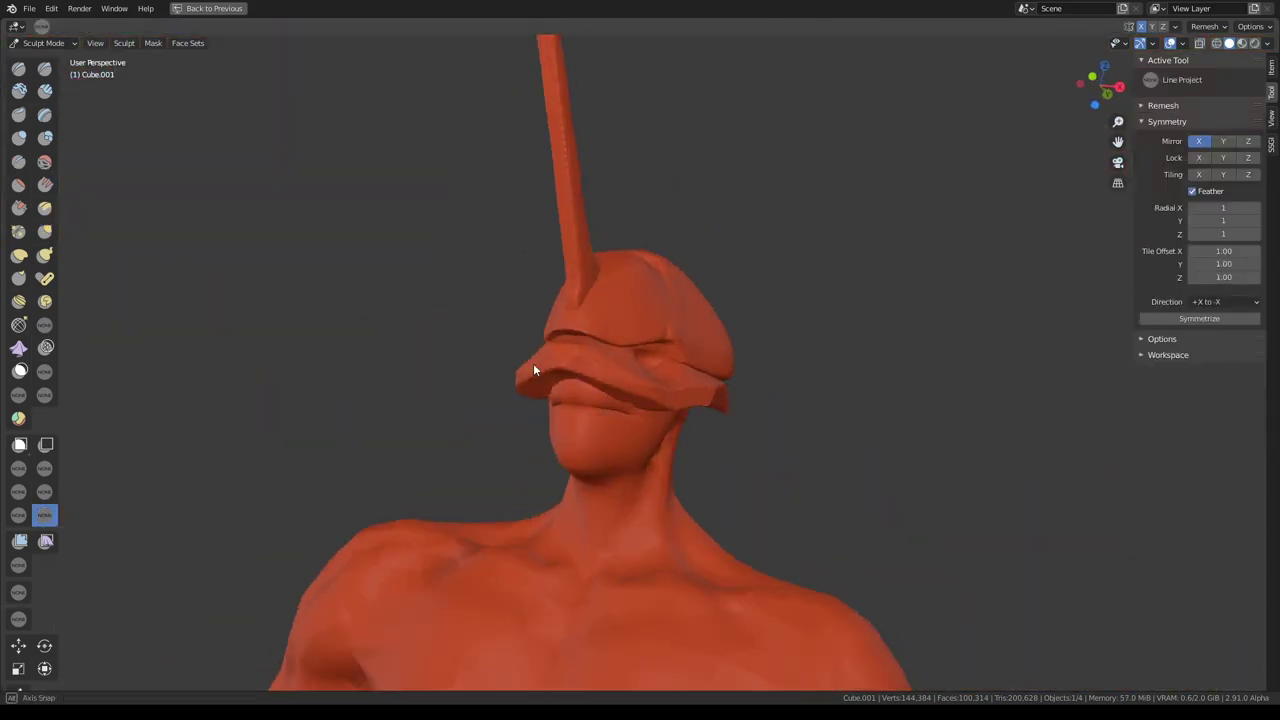
Scrape the eye band smooth, widen the helmet brim, and slice new Cube.002 into a disc.
{"action": "key", "text": "KP_3"}
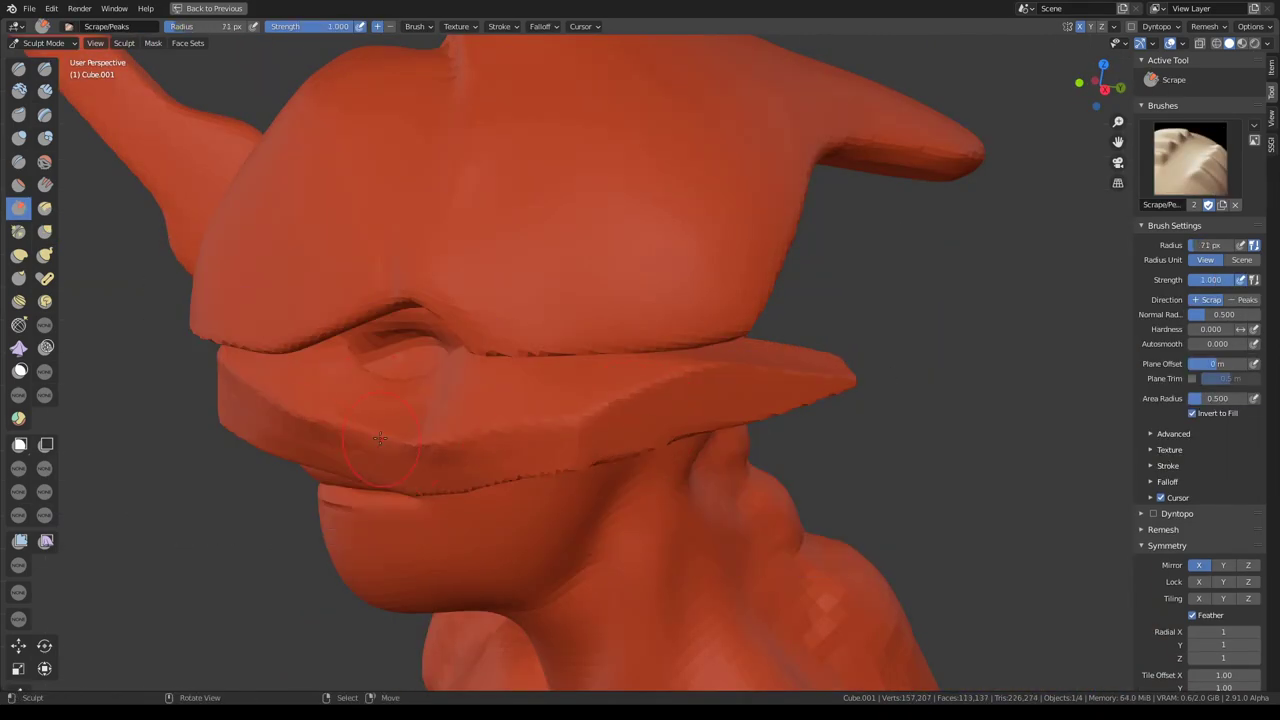
{"action": "middle_click_drag", "start_coordinate": [380, 438], "coordinate": [657, 432]}
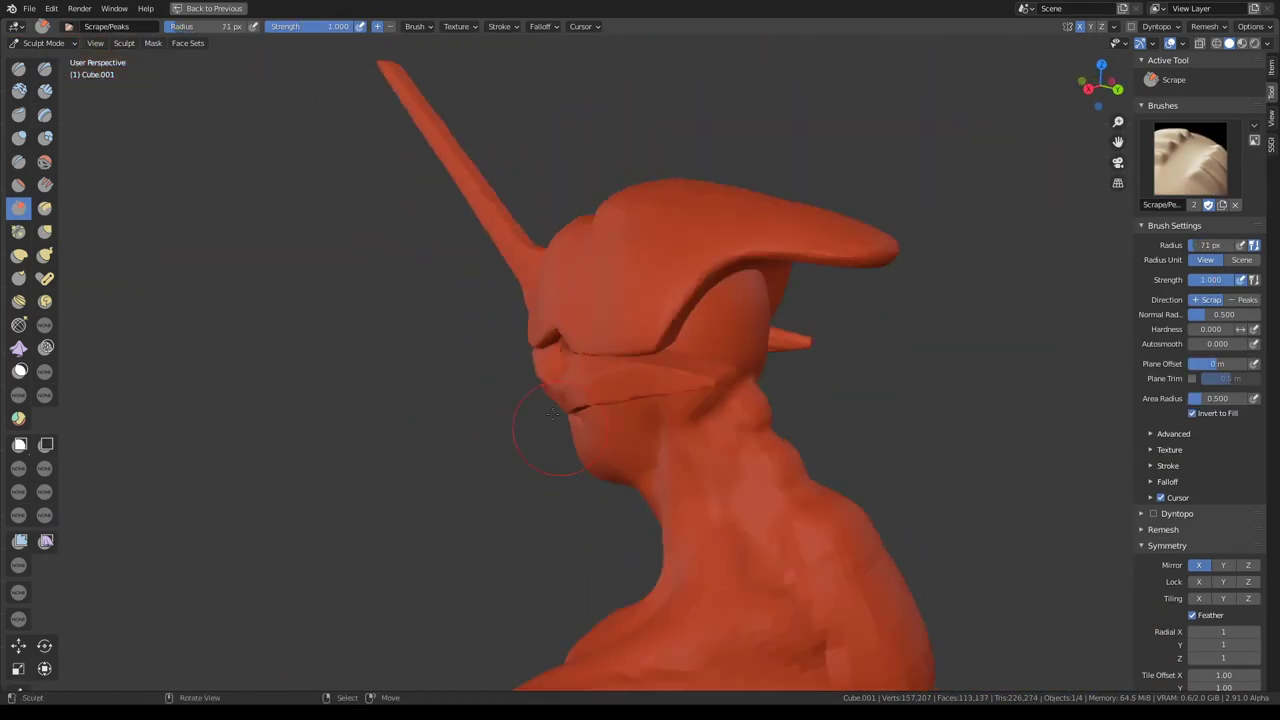
{"action": "key", "text": "g"}
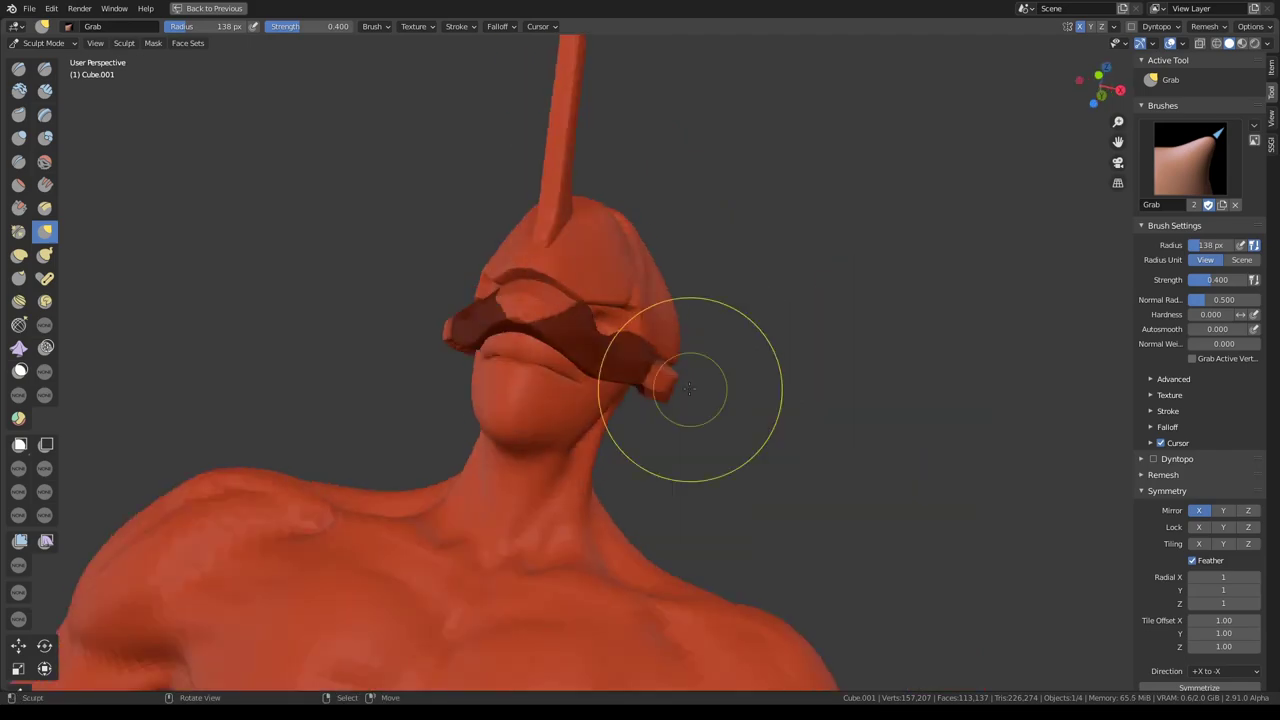
{"action": "scroll", "coordinate": [372, 413], "scroll_direction": "down", "scroll_amount": 5}
{"action": "mouse_move", "coordinate": [372, 413]}
{"action": "middle_mouse_down"}
{"action": "mouse_move", "coordinate": [737, 427]}
{"action": "mouse_move", "coordinate": [569, 238]}
{"action": "mouse_move", "coordinate": [665, 416]}
{"action": "middle_mouse_up"}
{"action": "scroll", "coordinate": [550, 420], "scroll_direction": "up", "scroll_amount": 5}
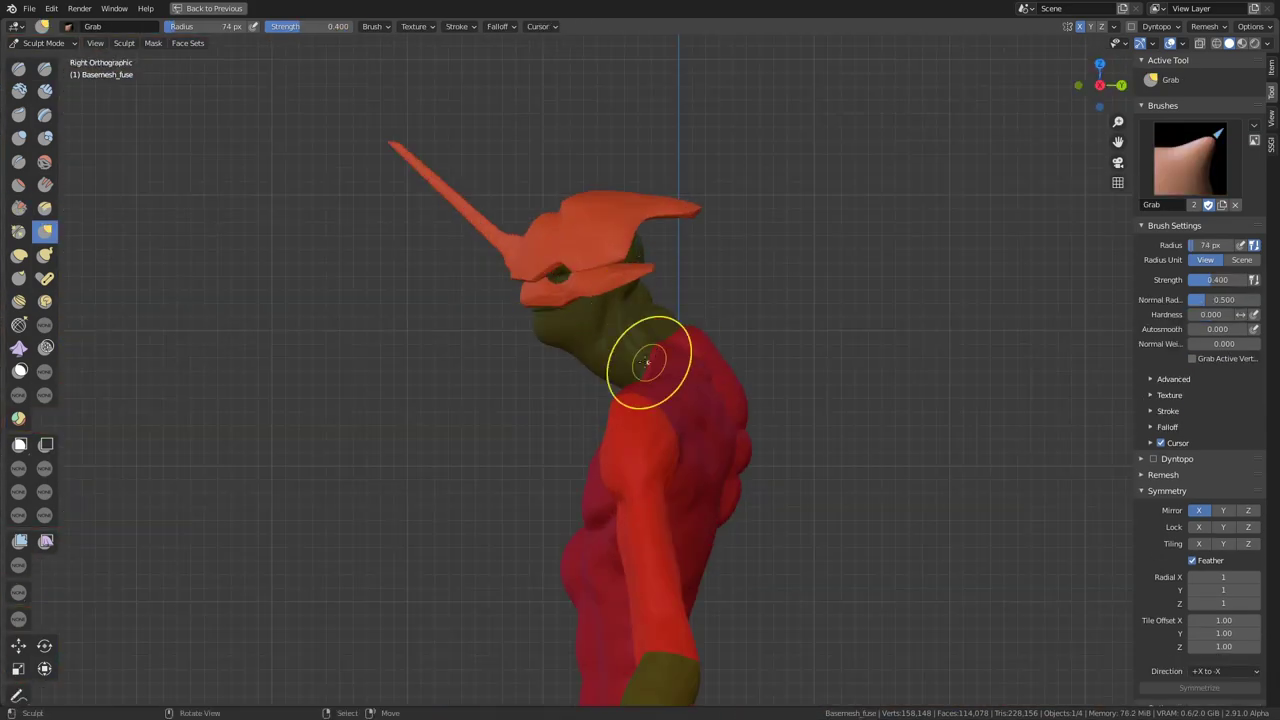
{"action": "mouse_move", "coordinate": [563, 357]}
{"action": "middle_mouse_down"}
{"action": "mouse_move", "coordinate": [894, 400]}
{"action": "mouse_move", "coordinate": [452, 368]}
{"action": "middle_mouse_up"}
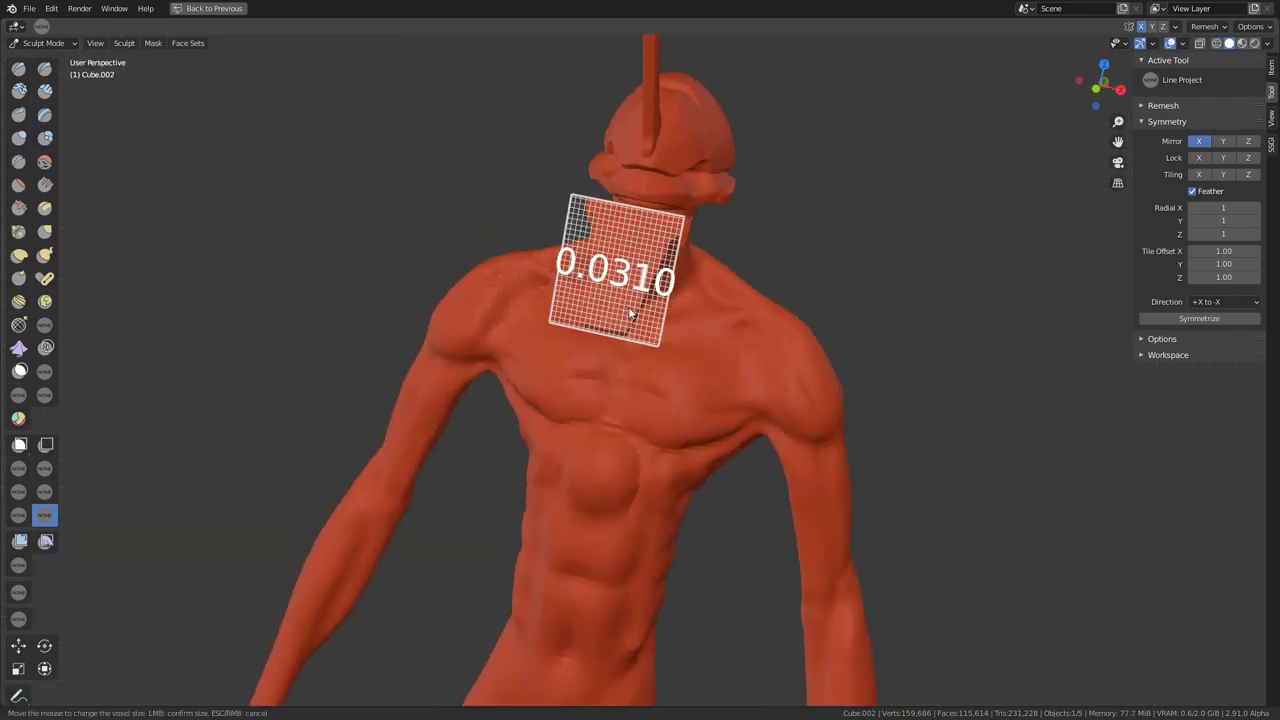
Slice the Cube.002 disc into a pointed wedge with Line Project from side and front.
{"action": "middle_click_drag", "start_coordinate": [657, 244], "coordinate": [760, 250]}
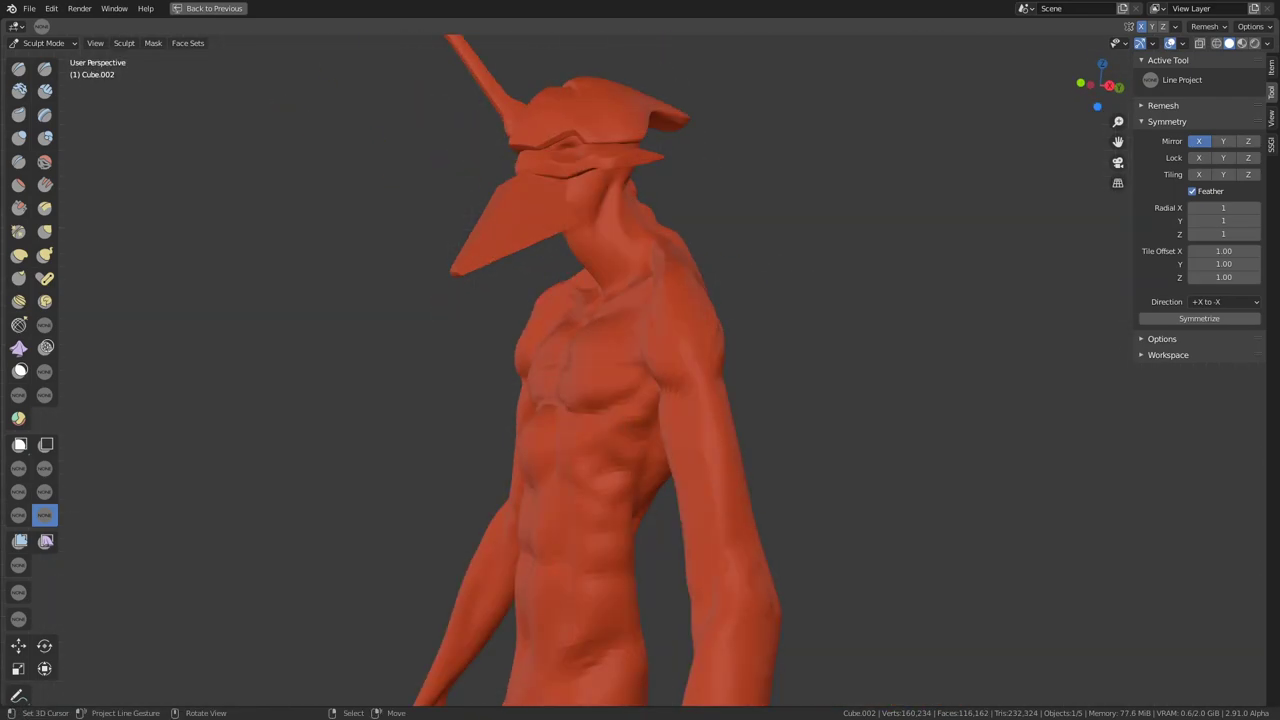
{"action": "key", "text": "KP_3"}
{"action": "left_click_drag", "start_coordinate": [482, 192], "coordinate": [437, 361]}
{"action": "key", "text": "KP_1"}
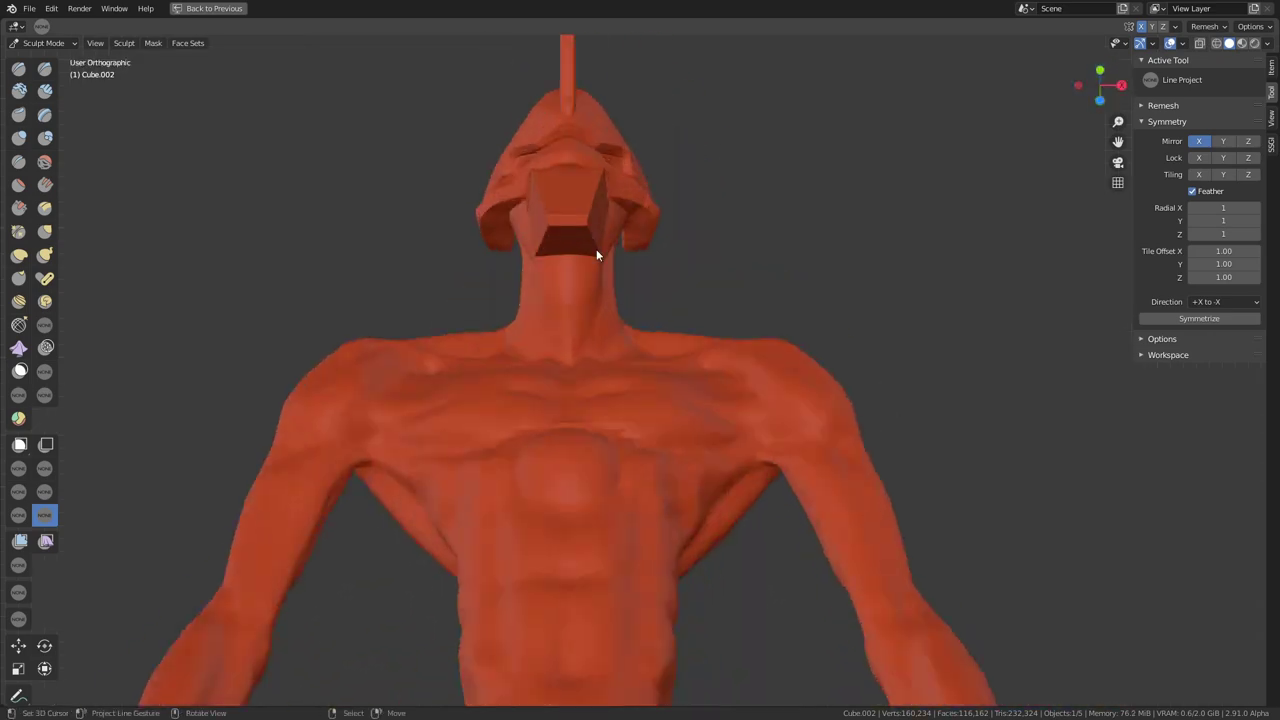
{"action": "key", "text": "KP_3"}
{"action": "key", "text": "KP_1"}
{"action": "key", "text": "KP_3"}
Place the wedge beneath the jaw as a chin guard.
{"action": "scroll", "coordinate": [548, 364], "scroll_direction": "up", "scroll_amount": 2}
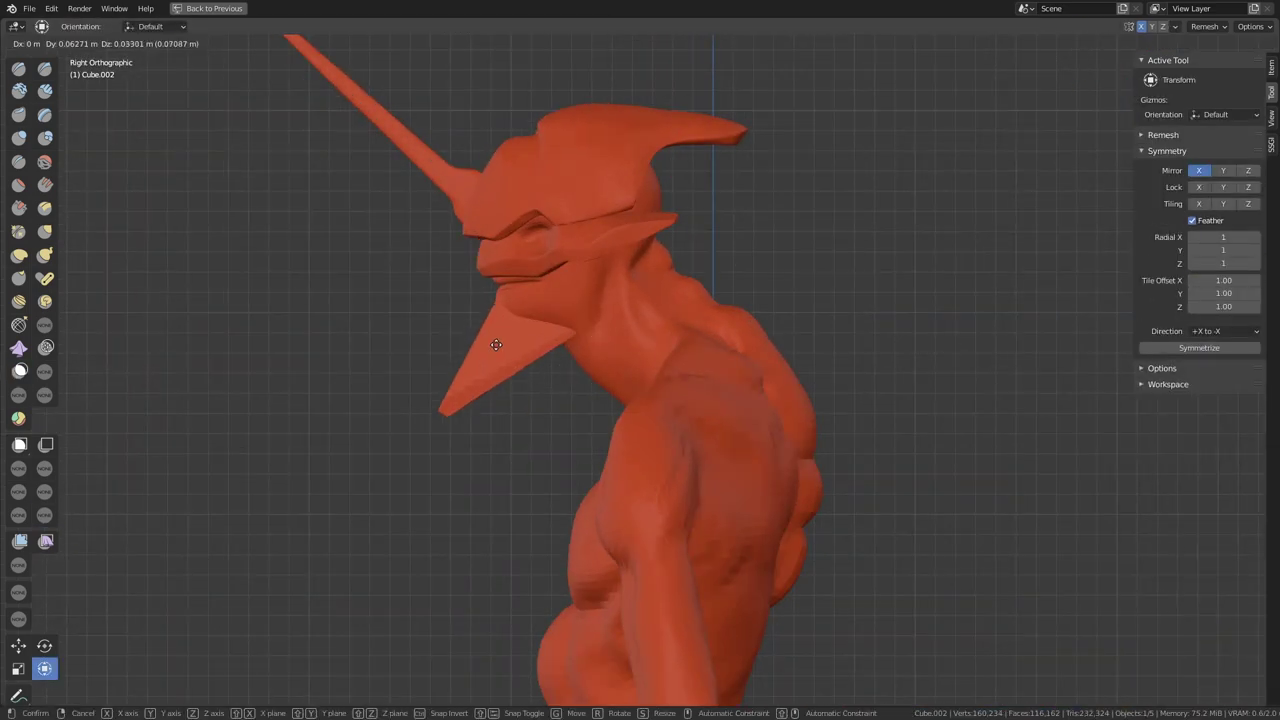
{"action": "left_click", "coordinate": [496, 344]}
{"action": "key", "text": "KP_1"}
{"action": "mouse_move", "coordinate": [532, 221]}
{"action": "middle_mouse_down"}
{"action": "mouse_move", "coordinate": [591, 310]}
{"action": "mouse_move", "coordinate": [494, 336]}
{"action": "mouse_move", "coordinate": [496, 297]}
{"action": "middle_mouse_up"}
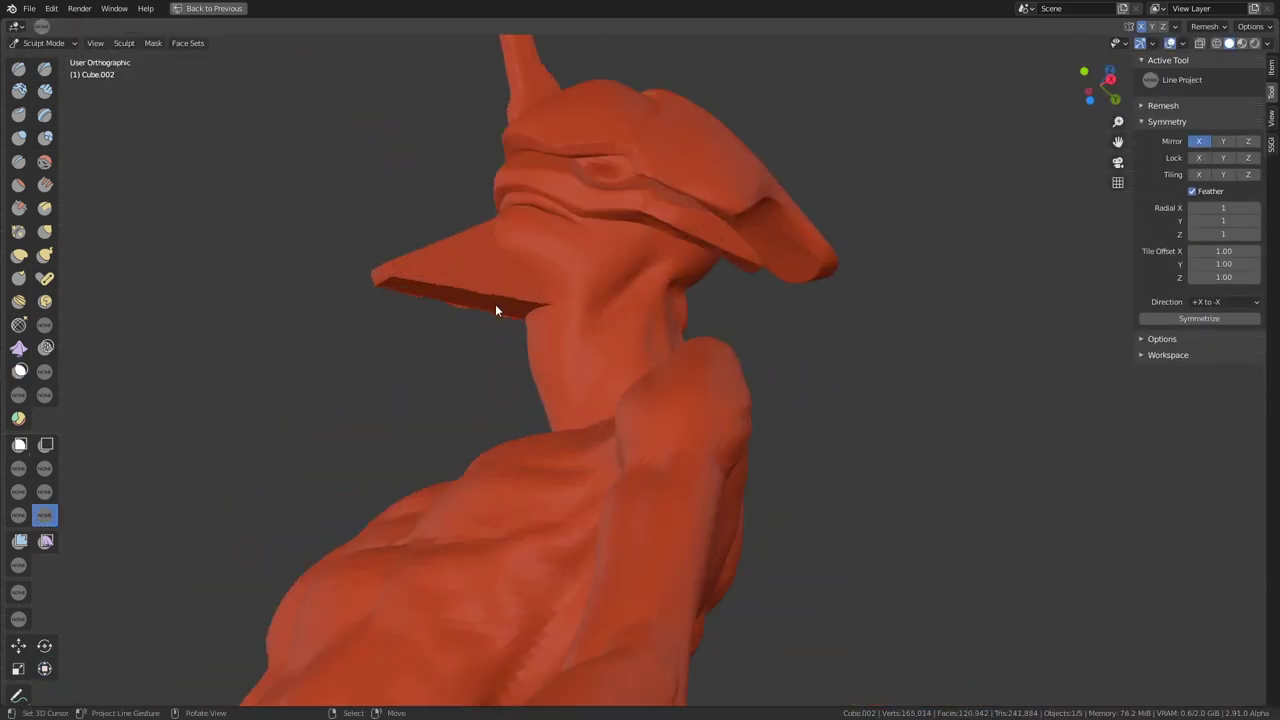
Smooth the chin guard with Scrape and add Cube.003 sphere over the head.
{"action": "left_click", "coordinate": [19, 207]}
{"action": "middle_click_drag", "start_coordinate": [300, 350], "coordinate": [220, 408]}
{"action": "scroll", "coordinate": [310, 367], "scroll_direction": "down", "scroll_amount": 3}
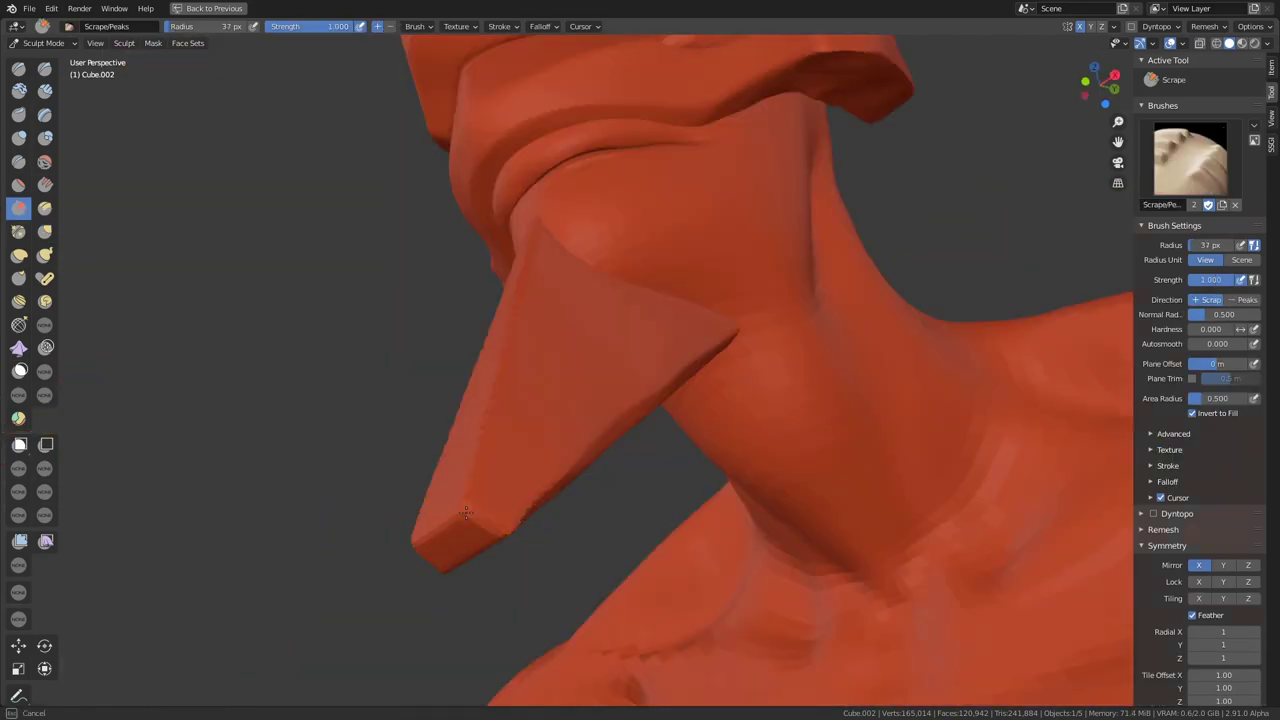
{"action": "scroll", "coordinate": [310, 367], "scroll_direction": "down", "scroll_amount": 2}
{"action": "mouse_move", "coordinate": [310, 367]}
{"action": "middle_mouse_down"}
{"action": "mouse_move", "coordinate": [686, 353]}
{"action": "mouse_move", "coordinate": [720, 400]}
{"action": "mouse_move", "coordinate": [804, 429]}
{"action": "middle_mouse_up"}
{"action": "left_click", "coordinate": [44, 515]}
{"action": "key", "text": "KP_3"}
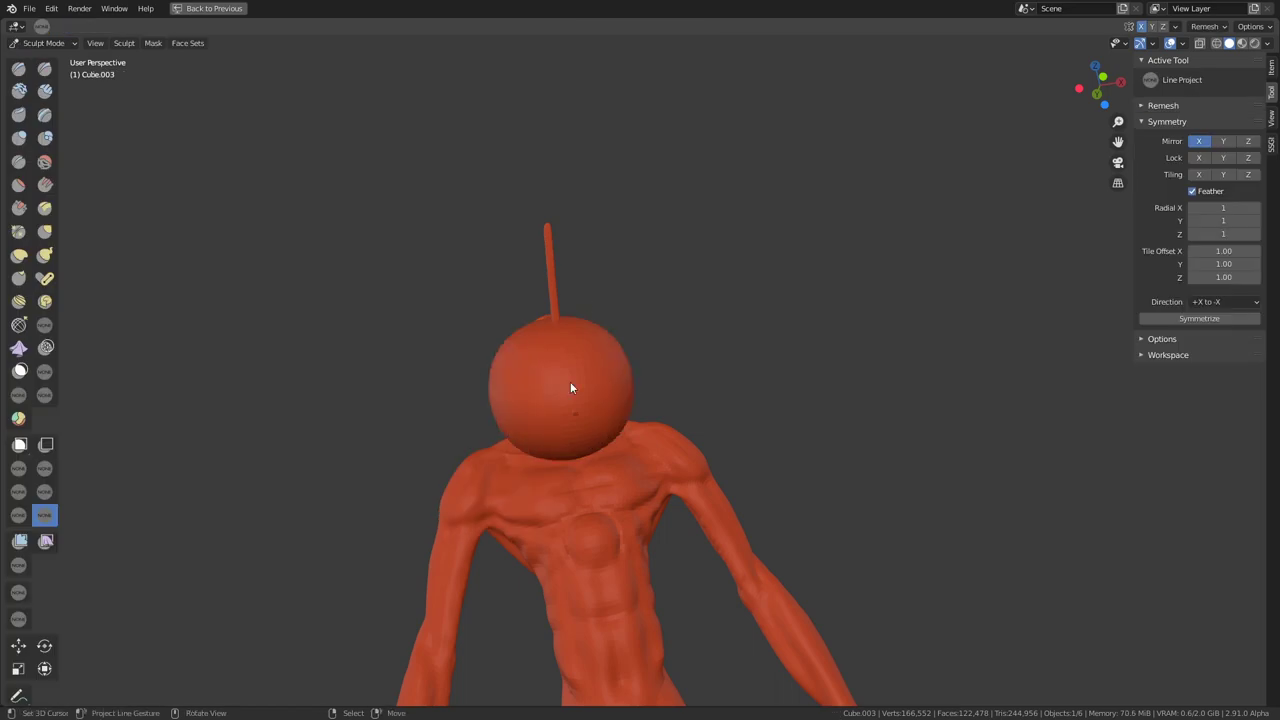
Slice Cube.003 into a pointed wedge beside the helmet from top view.
{"action": "key", "text": "KP_7"}
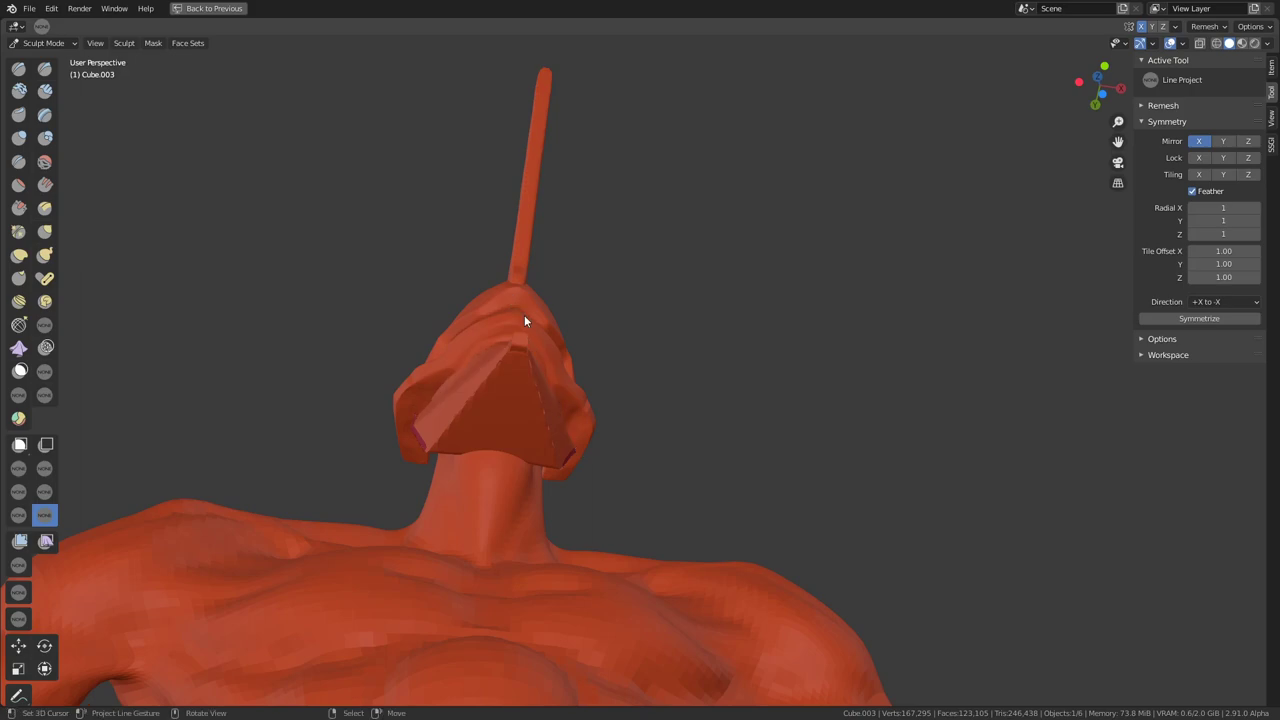
{"action": "mouse_move", "coordinate": [524, 320]}
{"action": "middle_mouse_down"}
{"action": "mouse_move", "coordinate": [709, 417]}
{"action": "mouse_move", "coordinate": [551, 351]}
{"action": "mouse_move", "coordinate": [386, 431]}
{"action": "mouse_move", "coordinate": [620, 537]}
{"action": "mouse_move", "coordinate": [637, 366]}
{"action": "middle_mouse_up"}
{"action": "key", "text": "q"}
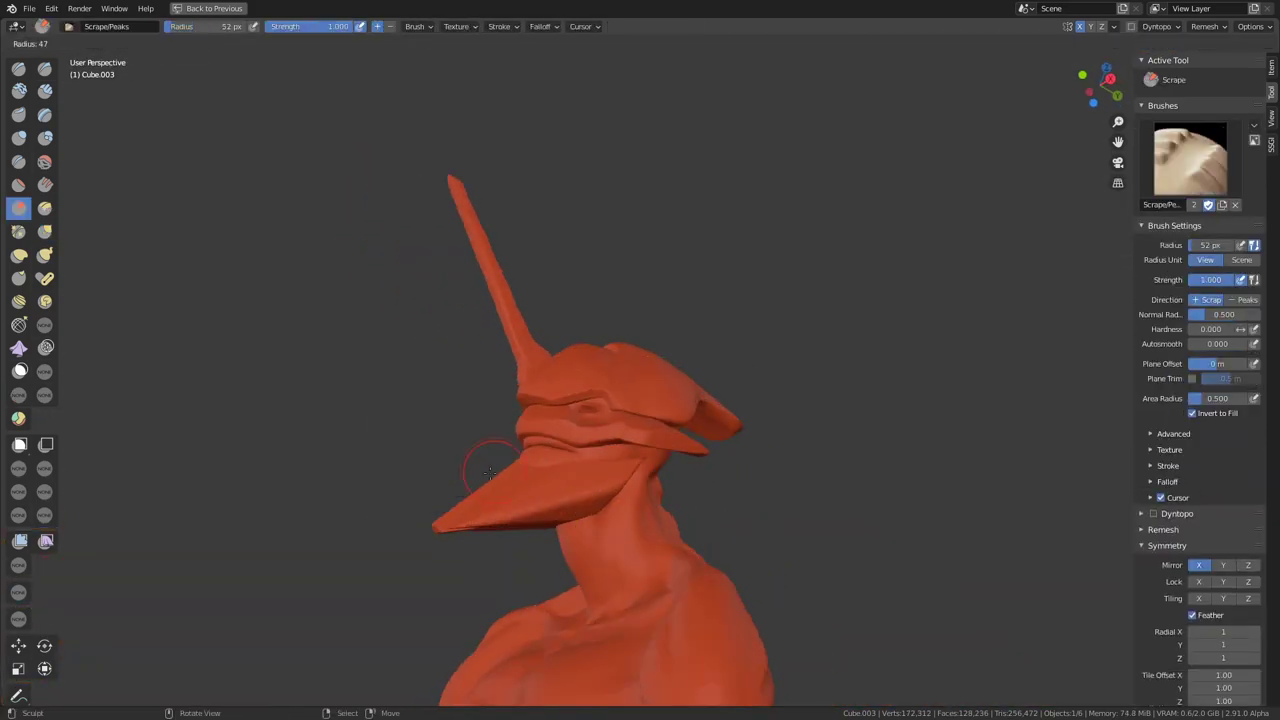
{"action": "left_click", "coordinate": [461, 438]}
{"action": "middle_click_drag", "start_coordinate": [461, 438], "coordinate": [674, 456]}
Scrape the cheek plate flat in local view and fit it over the lower face with Grab.
{"action": "key", "text": "KP_Divide"}
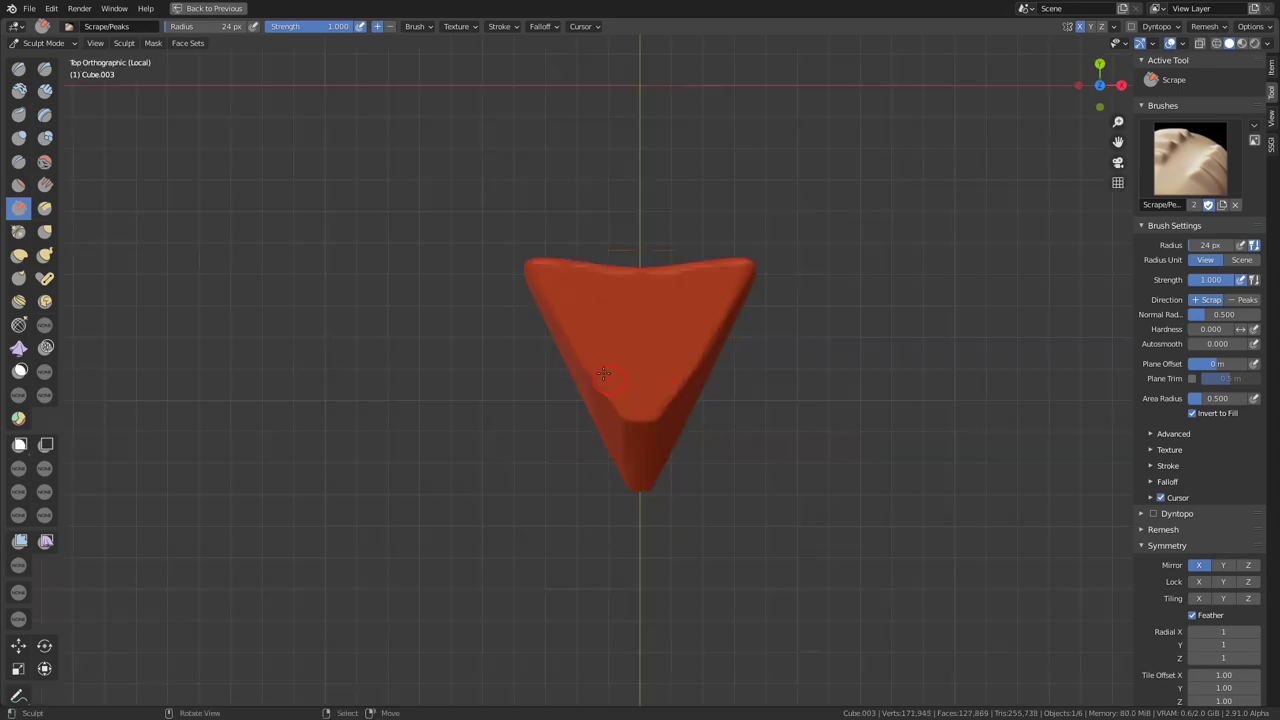
{"action": "middle_click_drag", "start_coordinate": [604, 374], "coordinate": [580, 306]}
{"action": "key", "text": "KP_Divide"}
{"action": "key", "text": "g"}
{"action": "mouse_move", "coordinate": [666, 357]}
{"action": "middle_mouse_down"}
{"action": "mouse_move", "coordinate": [686, 381]}
{"action": "mouse_move", "coordinate": [500, 550]}
{"action": "mouse_move", "coordinate": [571, 300]}
{"action": "mouse_move", "coordinate": [491, 337]}
{"action": "mouse_move", "coordinate": [594, 549]}
{"action": "middle_mouse_up"}
{"action": "key", "text": "KP_7"}
Scale up Cube.001's eye band so it wraps wider around the head.
{"action": "key", "text": "s"}
{"action": "key", "text": "Return"}
{"action": "middle_click_drag", "start_coordinate": [600, 330], "coordinate": [697, 196]}
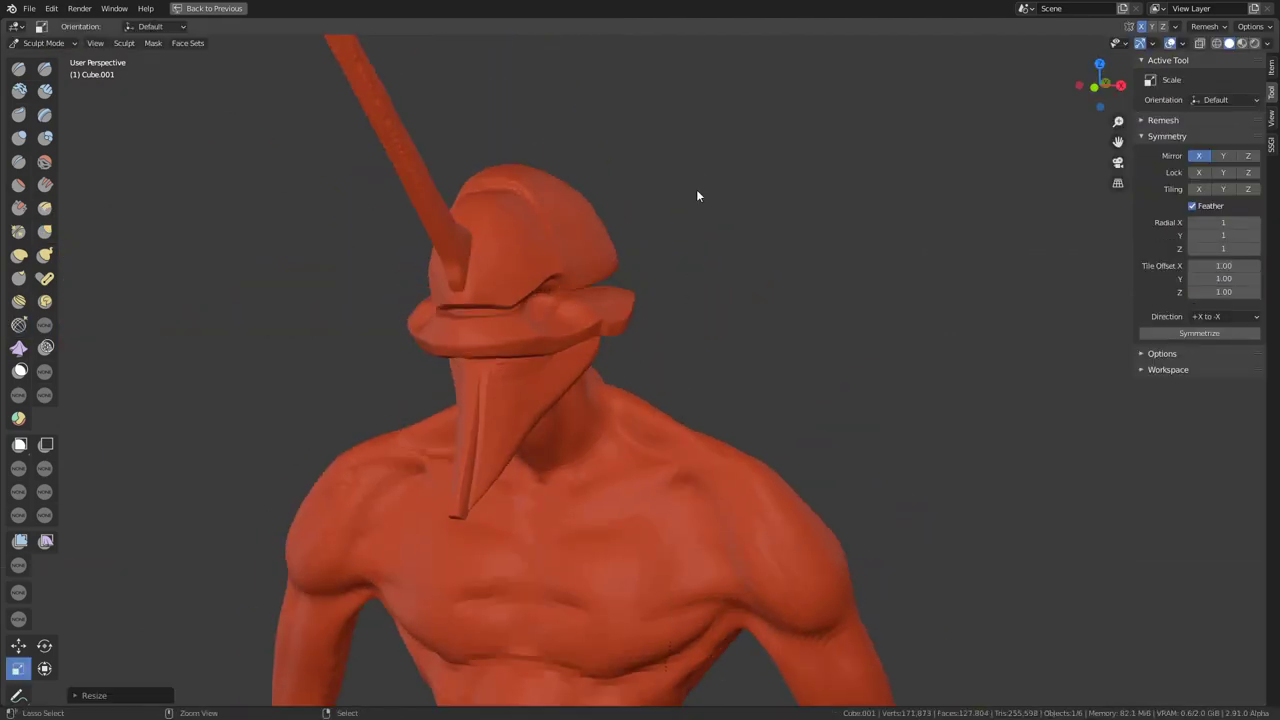
{"action": "middle_click_drag", "start_coordinate": [741, 305], "coordinate": [565, 404], "text": "alt"}
{"action": "scroll", "coordinate": [631, 371], "scroll_direction": "up", "scroll_amount": 2}
{"action": "middle_click_drag", "start_coordinate": [571, 300], "coordinate": [543, 457], "text": "alt"}
Flatten the band into a wide brim with Line Mask and Line Project.
{"action": "key", "text": "l"}
{"action": "left_click_drag", "start_coordinate": [500, 460], "coordinate": [1016, 268]}
{"action": "middle_click_drag", "start_coordinate": [1016, 268], "coordinate": [562, 428]}
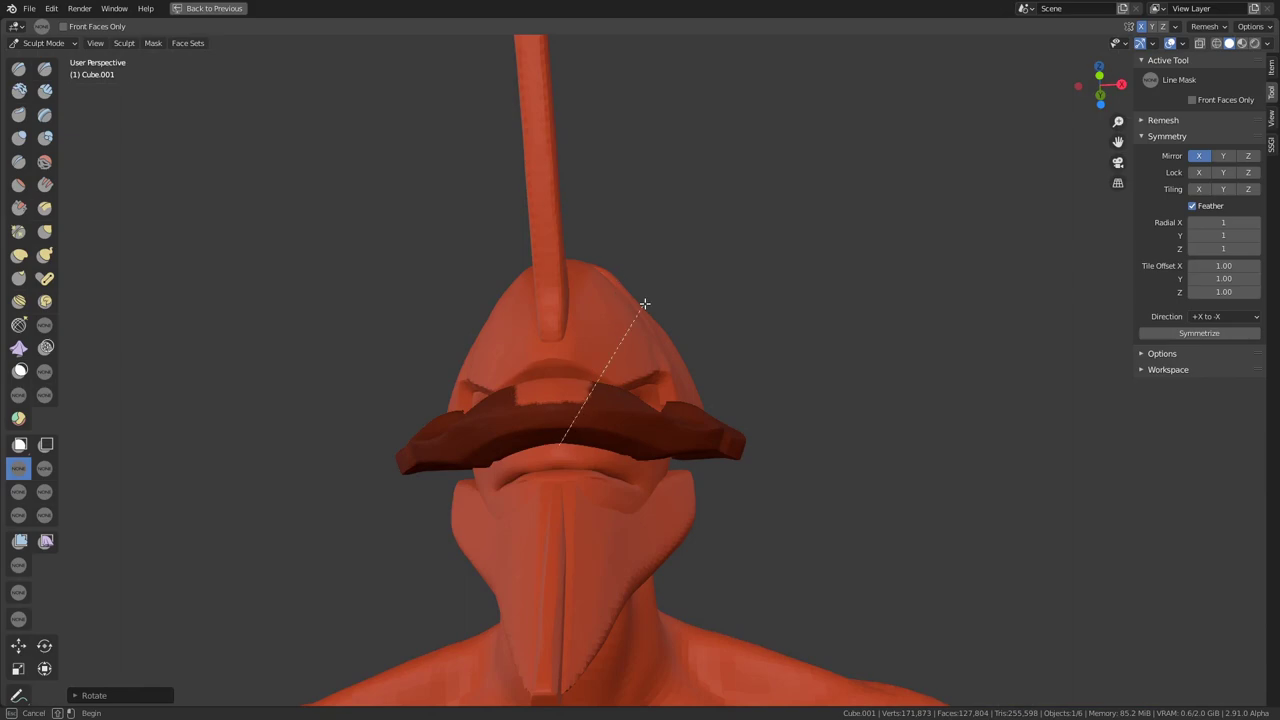
{"action": "left_click_drag", "start_coordinate": [575, 437], "coordinate": [575, 437]}
{"action": "mouse_move", "coordinate": [575, 437]}
{"action": "middle_mouse_down"}
{"action": "mouse_move", "coordinate": [740, 377]}
{"action": "mouse_move", "coordinate": [566, 412]}
{"action": "mouse_move", "coordinate": [528, 440]}
{"action": "mouse_move", "coordinate": [663, 419]}
{"action": "mouse_move", "coordinate": [669, 391]}
{"action": "mouse_move", "coordinate": [811, 429]}
{"action": "mouse_move", "coordinate": [442, 437]}
{"action": "mouse_move", "coordinate": [586, 371]}
{"action": "mouse_move", "coordinate": [793, 441]}
{"action": "mouse_move", "coordinate": [498, 298]}
{"action": "mouse_move", "coordinate": [508, 455]}
{"action": "mouse_move", "coordinate": [537, 383]}
{"action": "mouse_move", "coordinate": [623, 486]}
{"action": "mouse_move", "coordinate": [748, 443]}
{"action": "mouse_move", "coordinate": [622, 466]}
{"action": "mouse_move", "coordinate": [571, 391]}
{"action": "mouse_move", "coordinate": [535, 391]}
{"action": "mouse_move", "coordinate": [560, 493]}
{"action": "middle_mouse_up"}
Refine the brim with Draw Sharp, Grab and a smaller Scrape brush in local view.
{"action": "key", "text": "alt+m"}
{"action": "key", "text": "g"}
{"action": "key", "text": "shift+t"}
{"action": "left_click", "coordinate": [442, 437]}
{"action": "key", "text": "shift+h"}
{"action": "key", "text": "KP_Divide"}
Smooth the isolated brim further with Inflate, Scrape and Draw Sharp, then check the helmet.
{"action": "key", "text": "KP_Divide"}
{"action": "key", "text": "i"}
{"action": "key", "text": "KP_Divide"}
{"action": "key", "text": "shift+t"}
{"action": "key", "text": "KP_Divide"}
{"action": "key", "text": "shift+space"}
{"action": "key", "text": "shift+space"}
{"action": "left_click", "coordinate": [571, 391]}
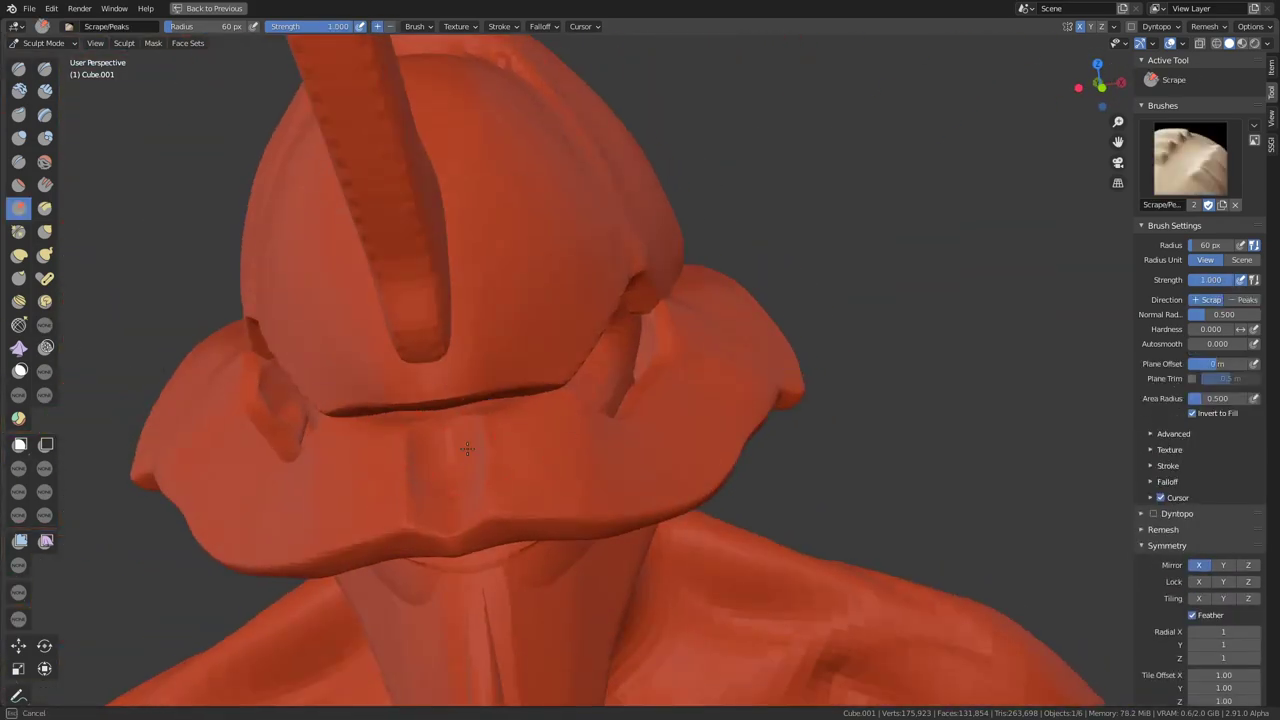
{"action": "middle_click_drag", "start_coordinate": [463, 456], "coordinate": [626, 352]}
{"action": "mouse_move", "coordinate": [581, 303]}
{"action": "middle_mouse_down"}
{"action": "mouse_move", "coordinate": [555, 288]}
{"action": "mouse_move", "coordinate": [641, 386]}
{"action": "middle_mouse_up"}
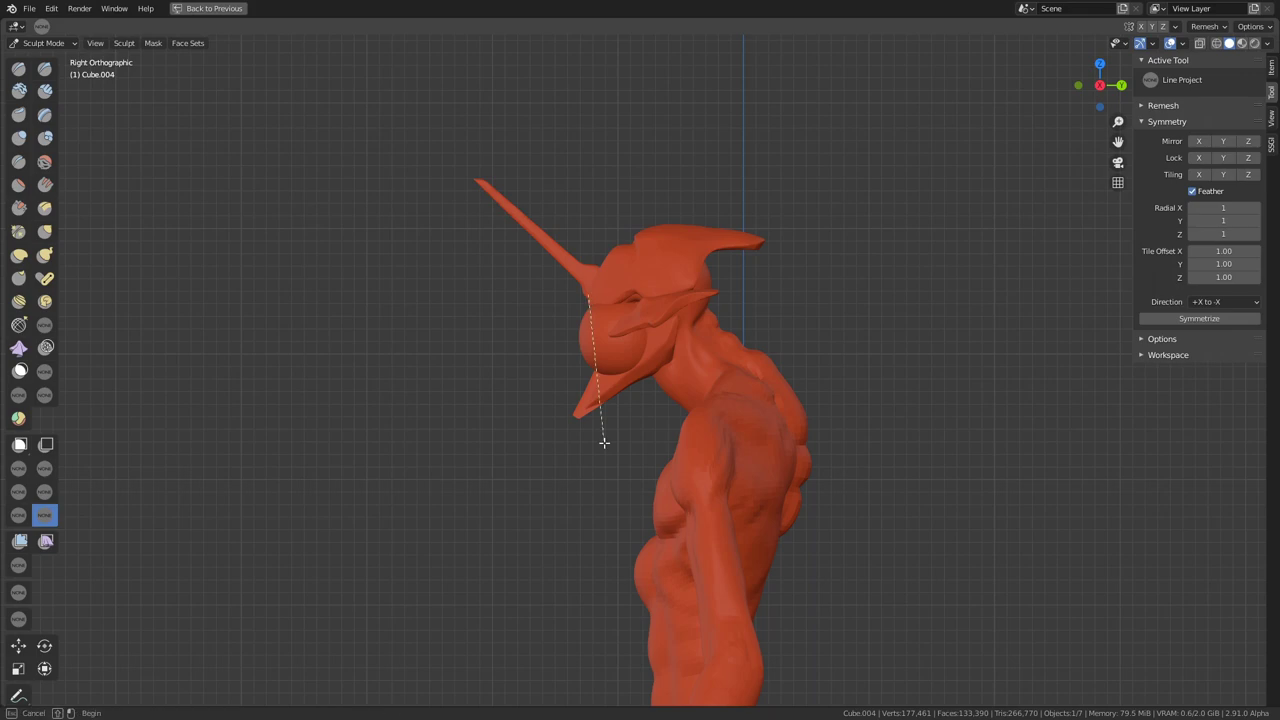
Cut the neck plate flat with two Line Project strokes and move it under the helmet.
{"action": "mouse_move", "coordinate": [680, 238]}
{"action": "middle_mouse_down"}
{"action": "mouse_move", "coordinate": [612, 373]}
{"action": "mouse_move", "coordinate": [644, 392]}
{"action": "mouse_move", "coordinate": [645, 356]}
{"action": "mouse_move", "coordinate": [606, 428]}
{"action": "mouse_move", "coordinate": [666, 343]}
{"action": "mouse_move", "coordinate": [651, 277]}
{"action": "mouse_move", "coordinate": [594, 305]}
{"action": "middle_mouse_up"}
{"action": "left_click_drag", "start_coordinate": [594, 305], "coordinate": [603, 400]}
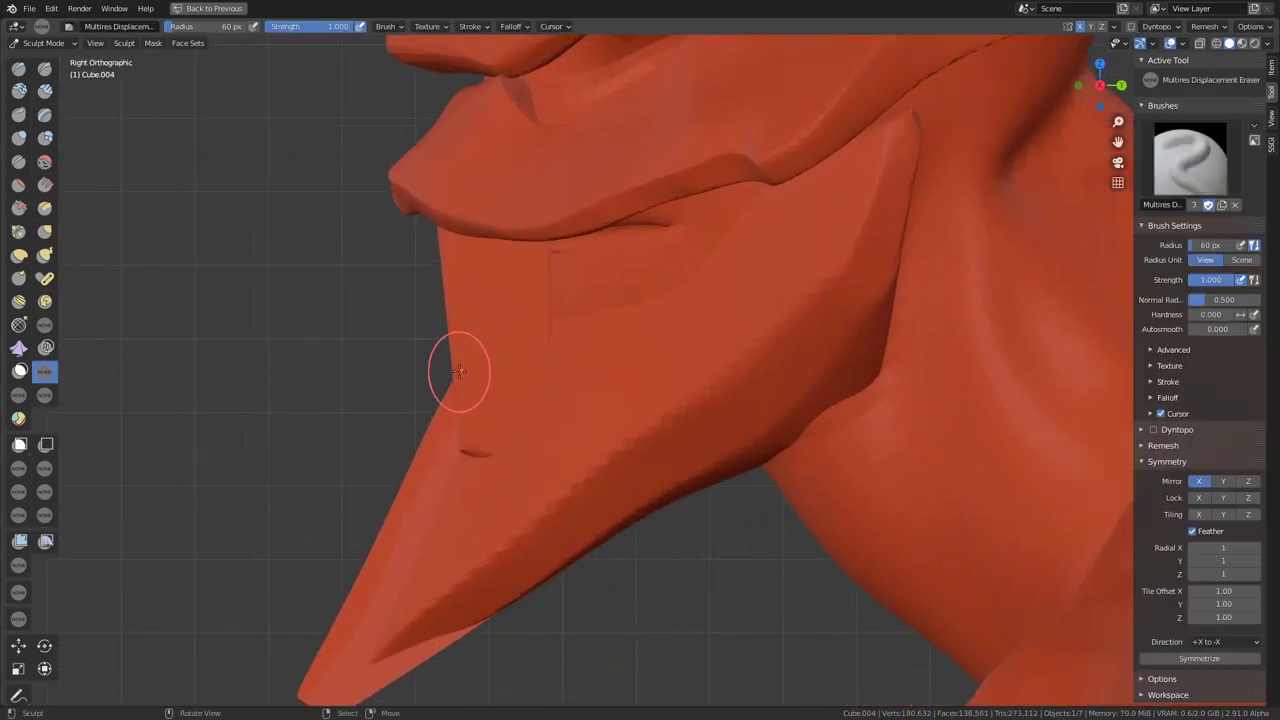
{"action": "key", "text": "g"}
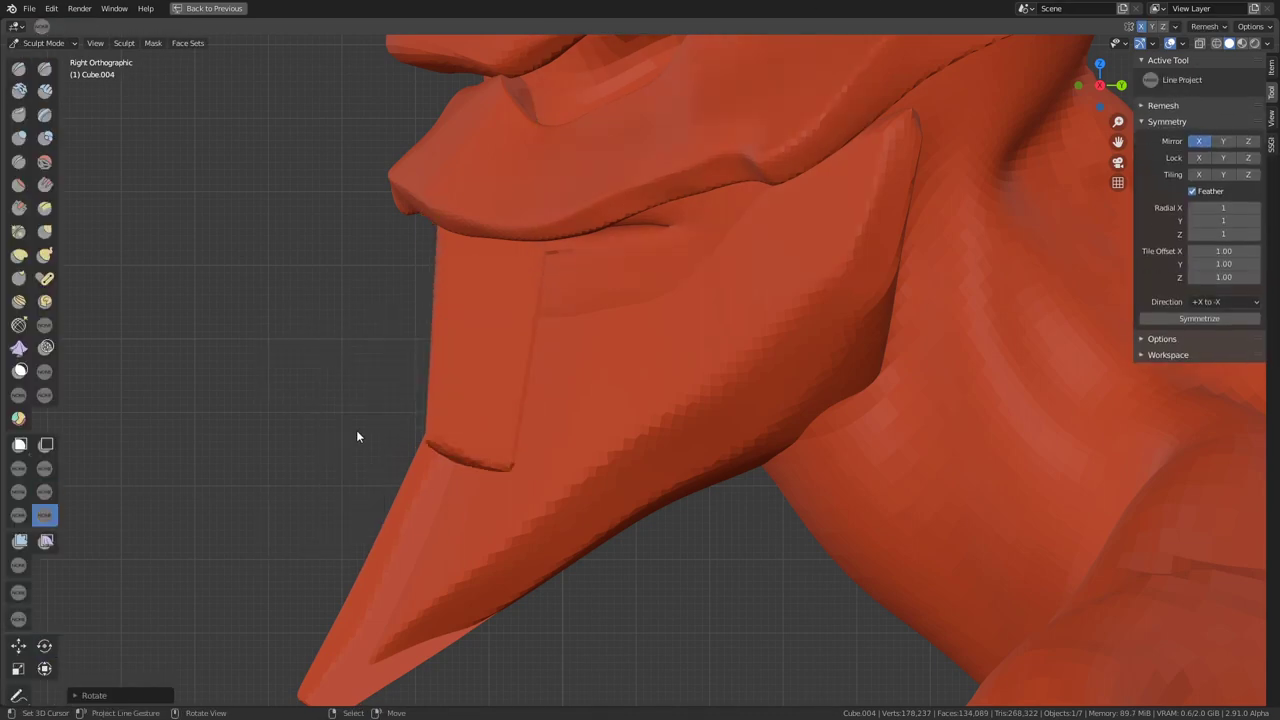
{"action": "key", "text": "KP_Divide"}
{"action": "key", "text": "KP_1"}
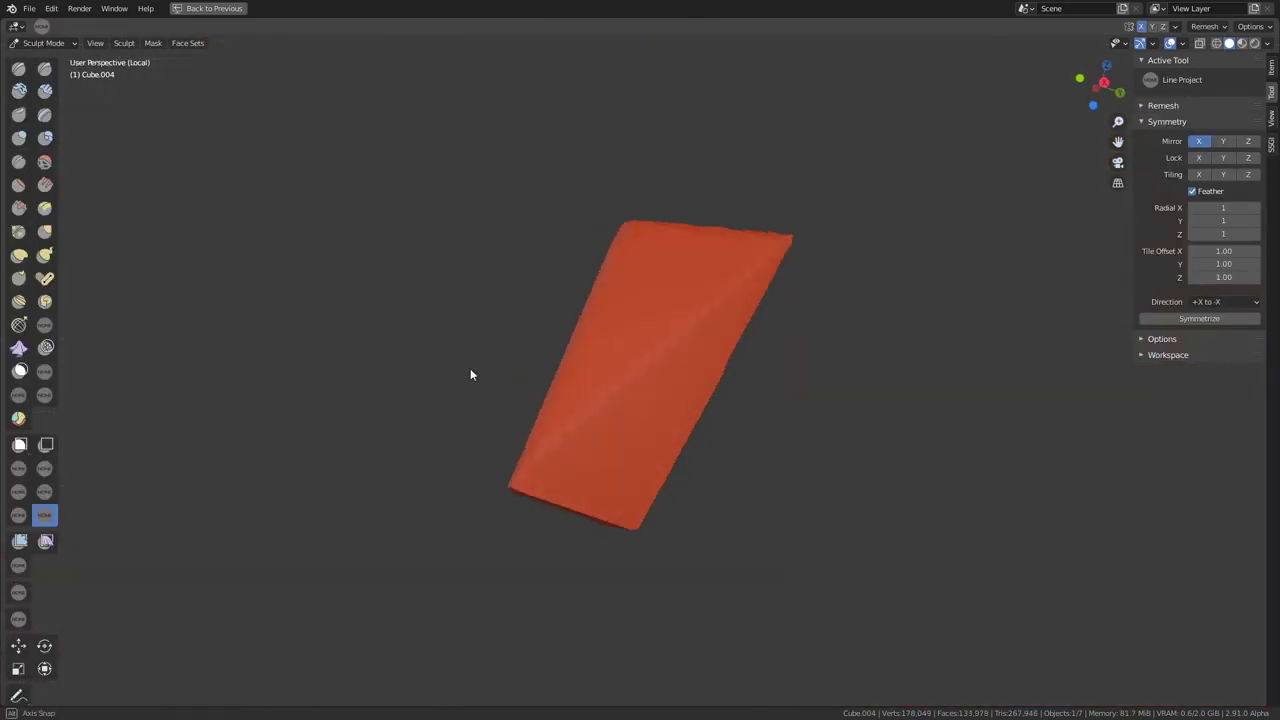
{"action": "key", "text": "ctrl+Tab"}
{"action": "middle_click_drag", "start_coordinate": [691, 460], "coordinate": [374, 324]}
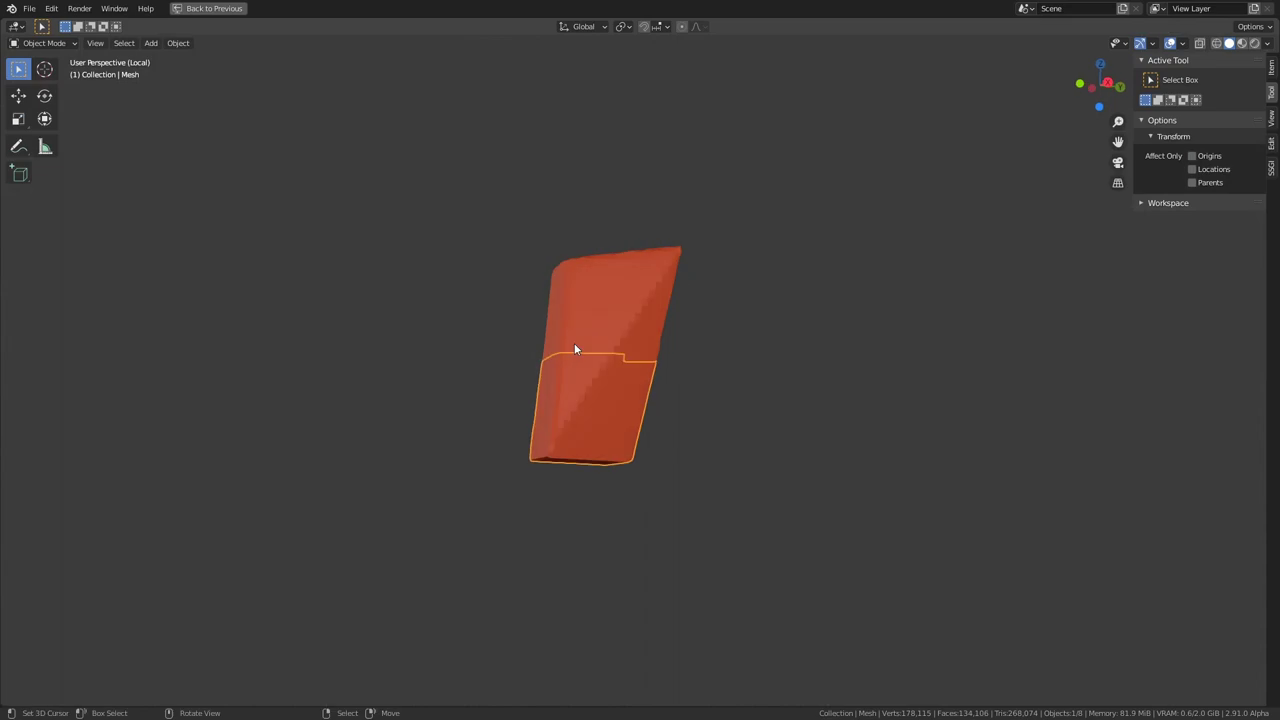
{"action": "key", "text": "KP_Divide"}
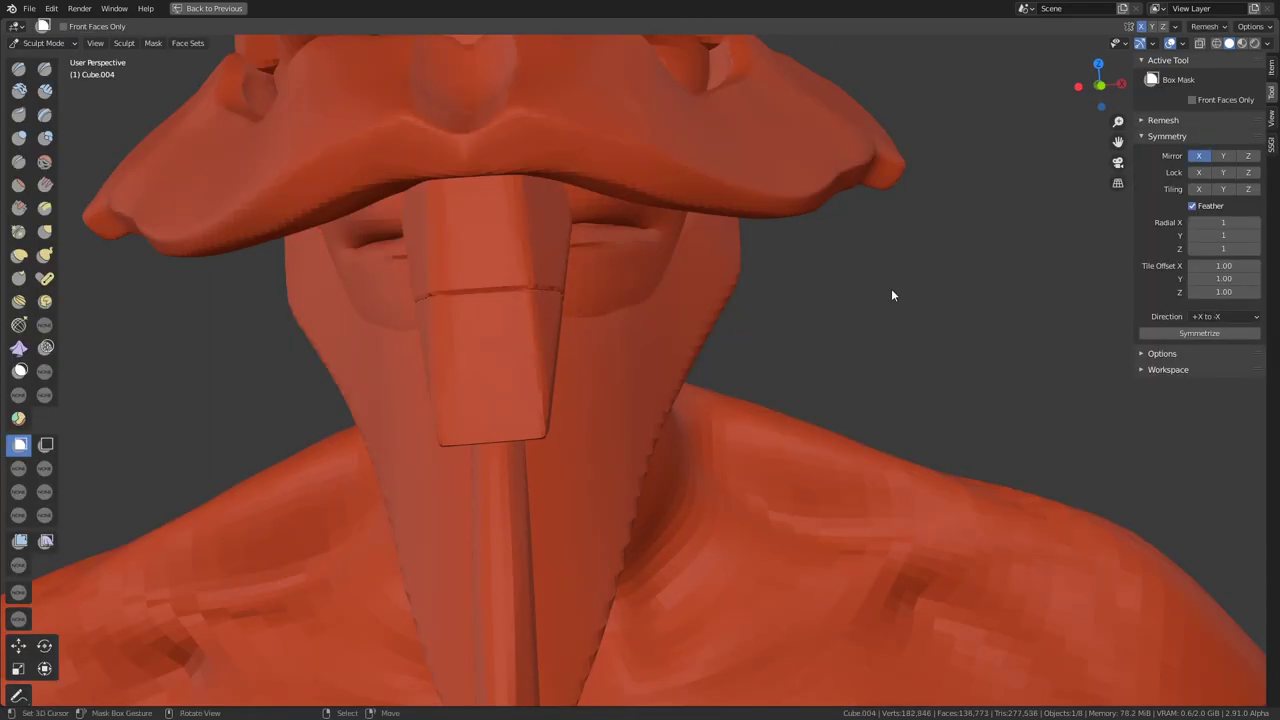
{"action": "key", "text": "KP_3"}
{"action": "left_click", "coordinate": [459, 355]}
Inspect the new plate and the beak from the front and from beneath.
{"action": "mouse_move", "coordinate": [459, 355]}
{"action": "middle_mouse_down", "text": "alt"}
{"action": "mouse_move", "coordinate": [604, 337]}
{"action": "mouse_move", "coordinate": [600, 320]}
{"action": "middle_mouse_up", "text": "alt"}
{"action": "left_click_drag", "start_coordinate": [600, 320], "coordinate": [618, 315]}
{"action": "scroll", "coordinate": [571, 298], "scroll_direction": "up", "scroll_amount": 2}
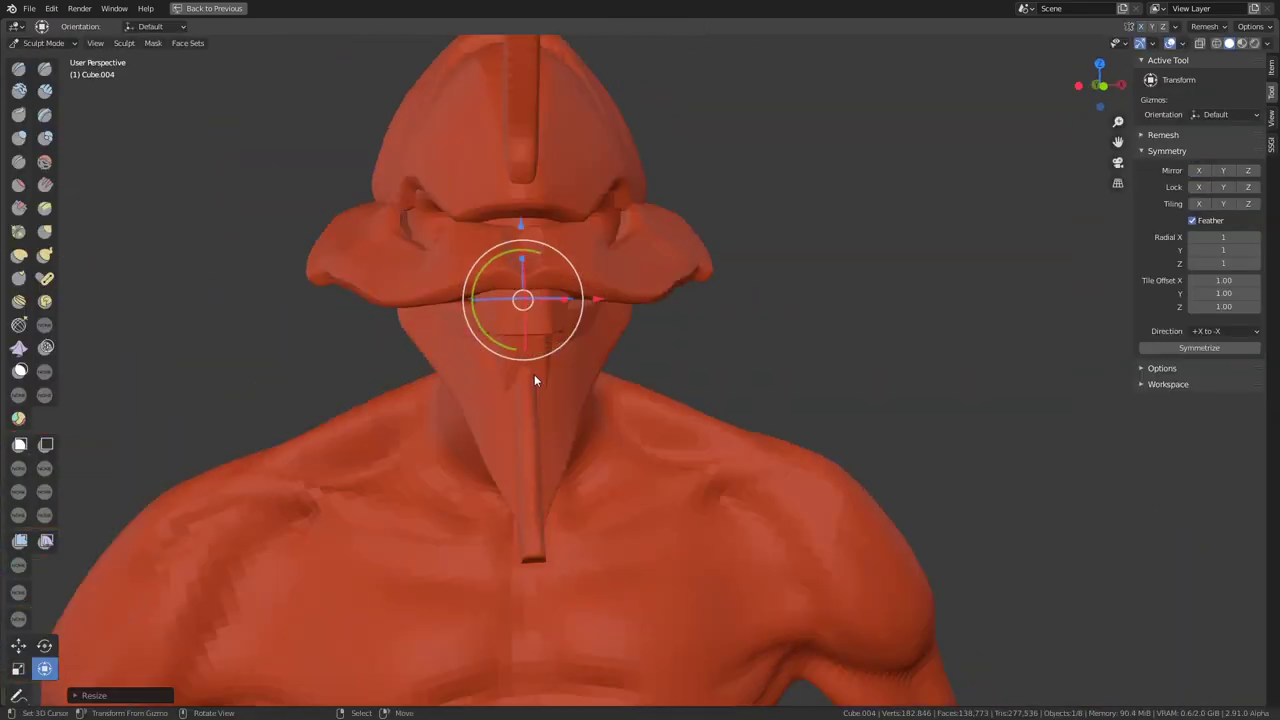
{"action": "key", "text": "q"}
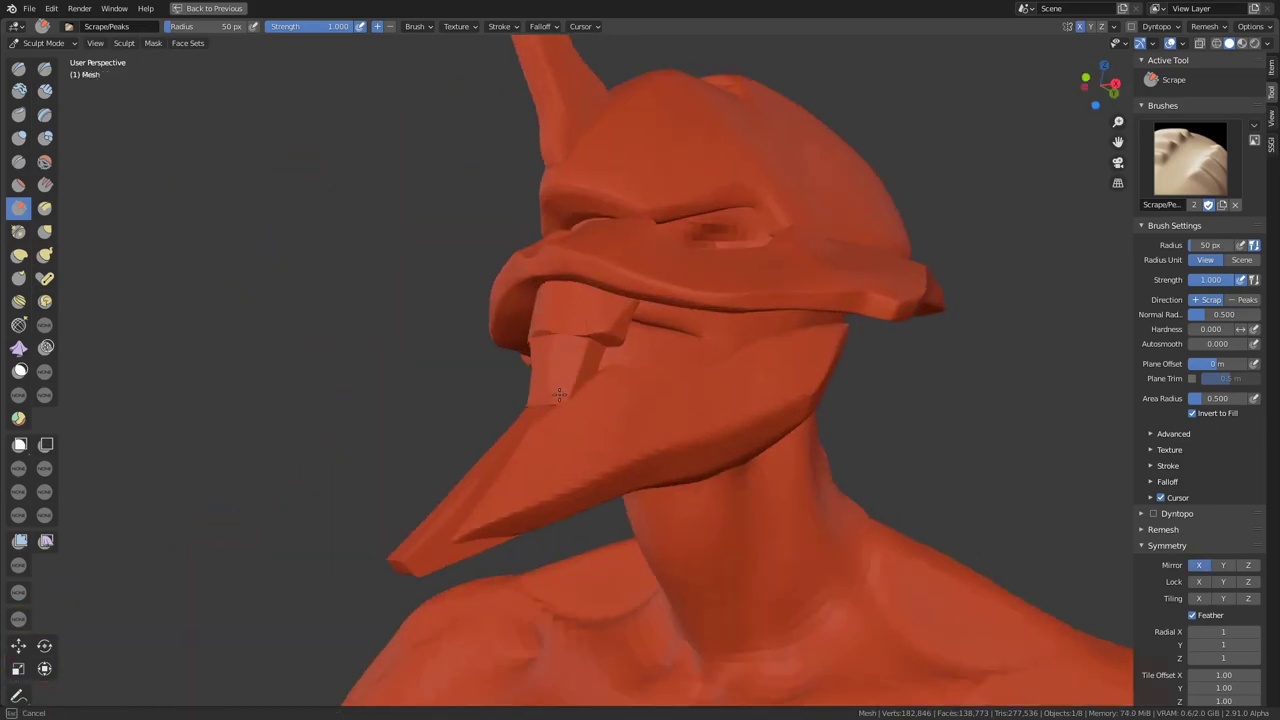
{"action": "middle_click_drag", "start_coordinate": [559, 395], "coordinate": [427, 220]}
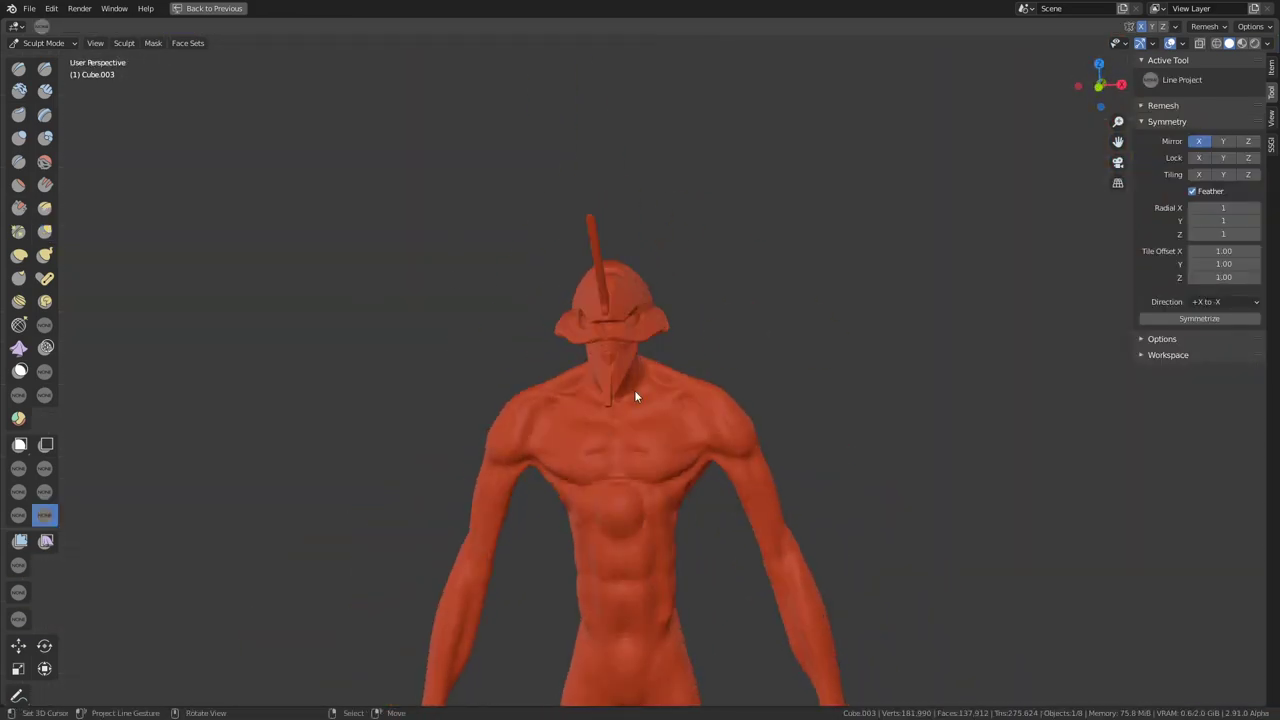
Scale the tooth blocks narrower across their width beneath the brim.
{"action": "mouse_move", "coordinate": [692, 332]}
{"action": "middle_mouse_down"}
{"action": "mouse_move", "coordinate": [503, 322]}
{"action": "mouse_move", "coordinate": [637, 334]}
{"action": "mouse_move", "coordinate": [494, 361]}
{"action": "middle_mouse_up"}
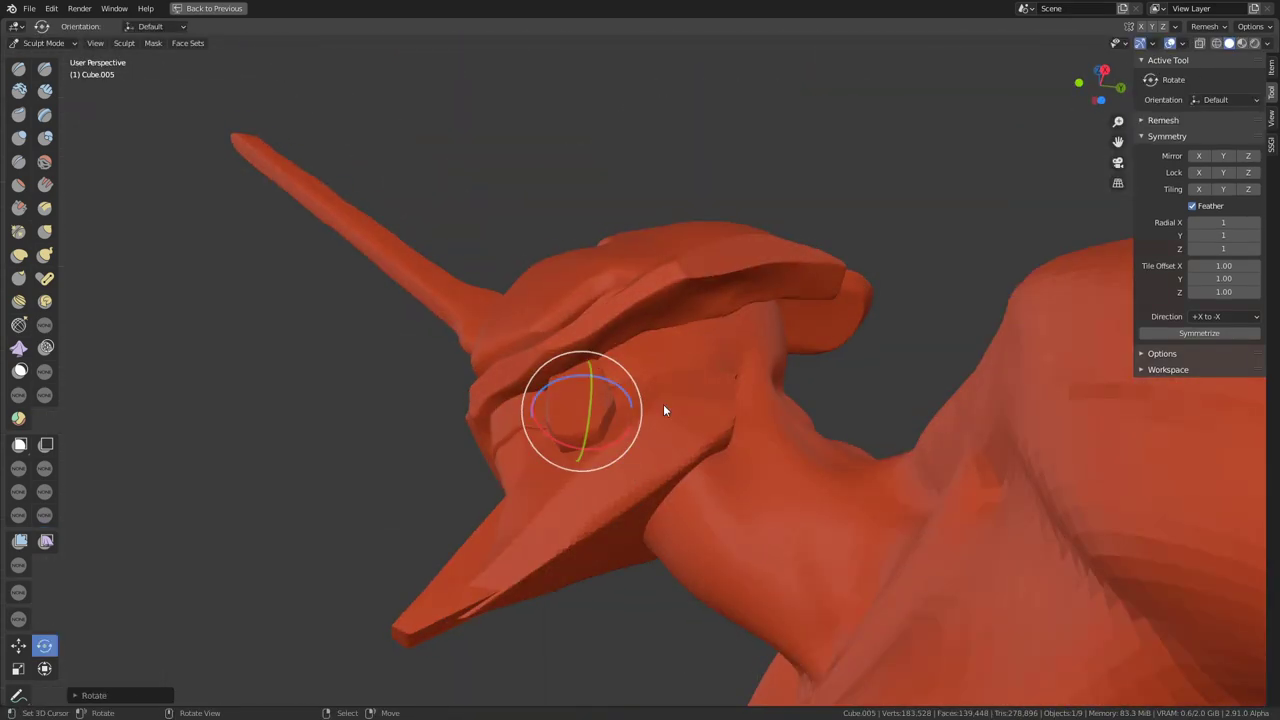
{"action": "middle_click_drag", "start_coordinate": [576, 396], "coordinate": [742, 406]}
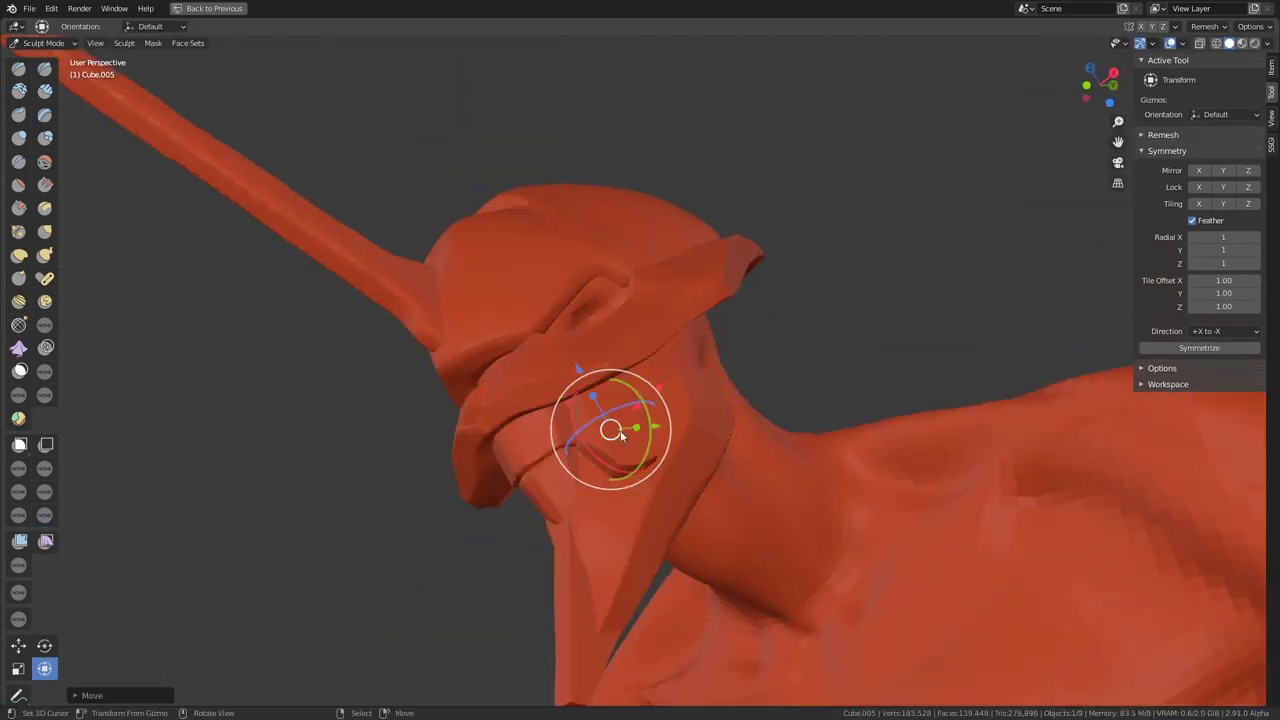
{"action": "mouse_move", "coordinate": [590, 486]}
{"action": "middle_mouse_down"}
{"action": "mouse_move", "coordinate": [740, 382]}
{"action": "mouse_move", "coordinate": [688, 492]}
{"action": "middle_mouse_up"}
{"action": "key", "text": "s"}
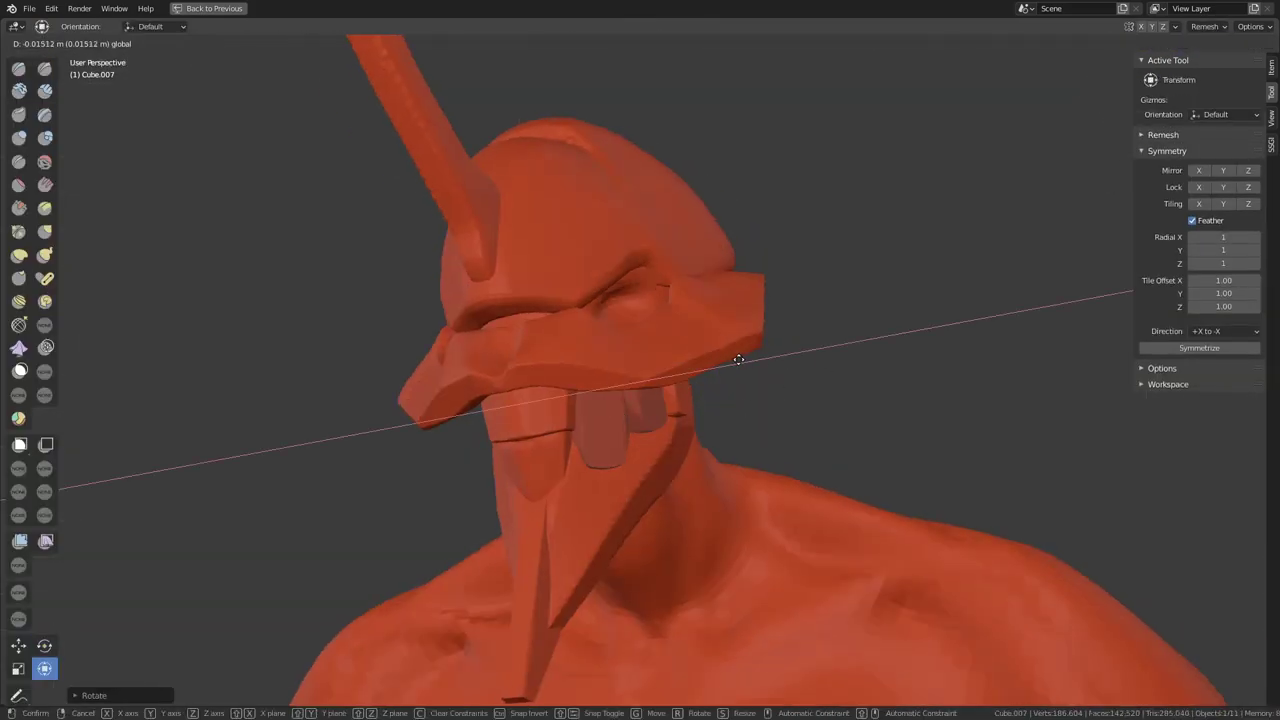
{"action": "scroll", "coordinate": [607, 438], "scroll_direction": "down", "scroll_amount": 3}
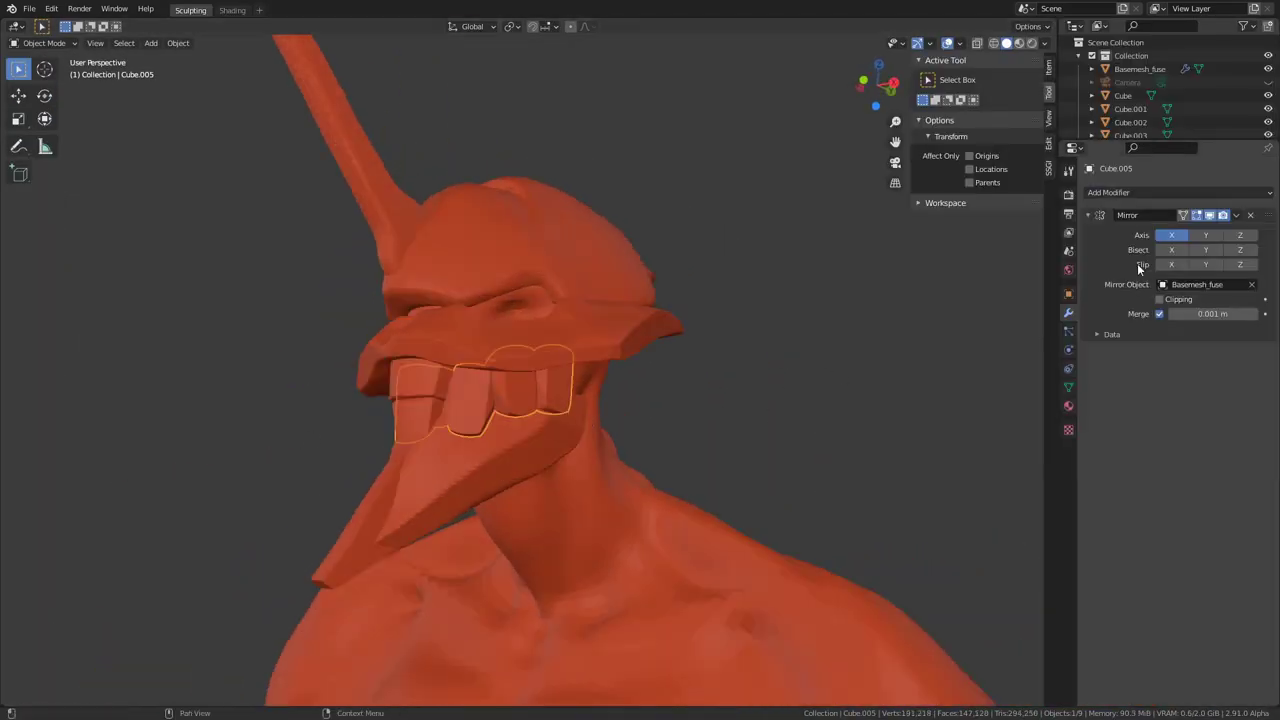
{"action": "scroll", "coordinate": [638, 348], "scroll_direction": "down", "scroll_amount": 3}
{"action": "middle_click_drag", "start_coordinate": [638, 348], "coordinate": [652, 319]}
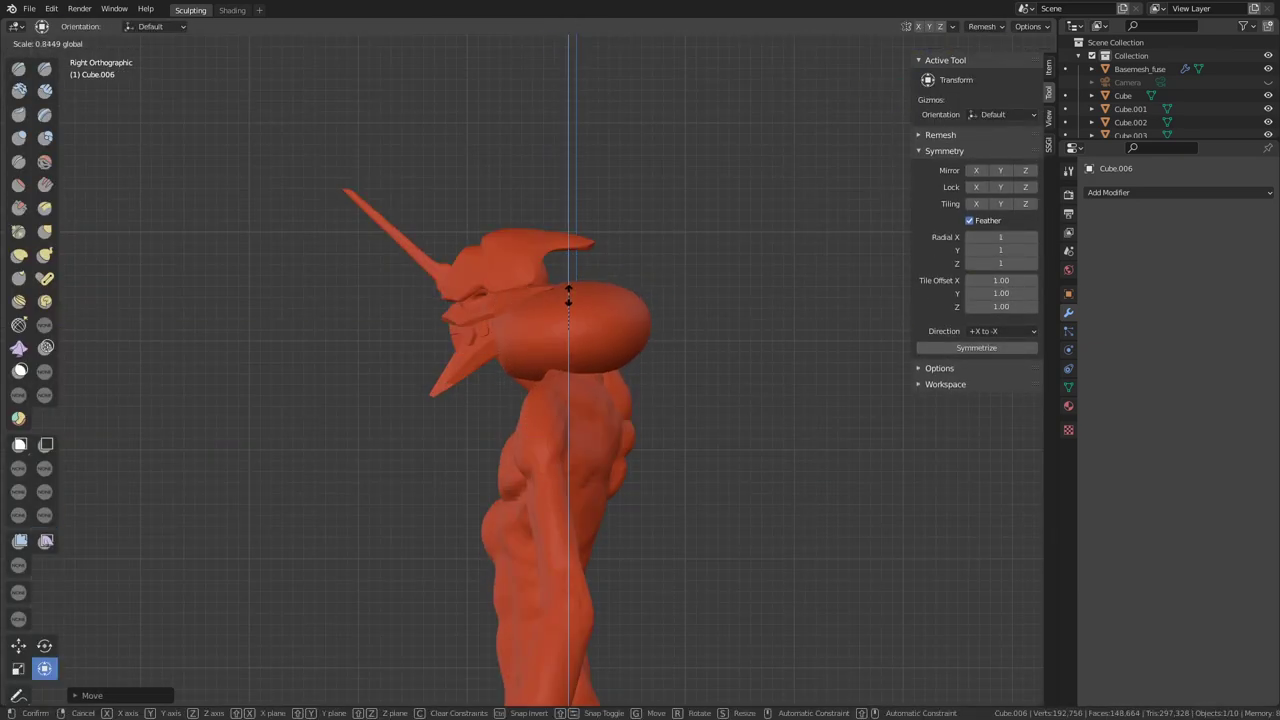
Pick the Line Mask tool and start shaping the rounded piece with the Grab brush.
{"action": "mouse_move", "coordinate": [530, 203]}
{"action": "middle_mouse_down"}
{"action": "mouse_move", "coordinate": [523, 331]}
{"action": "mouse_move", "coordinate": [288, 254]}
{"action": "middle_mouse_up"}
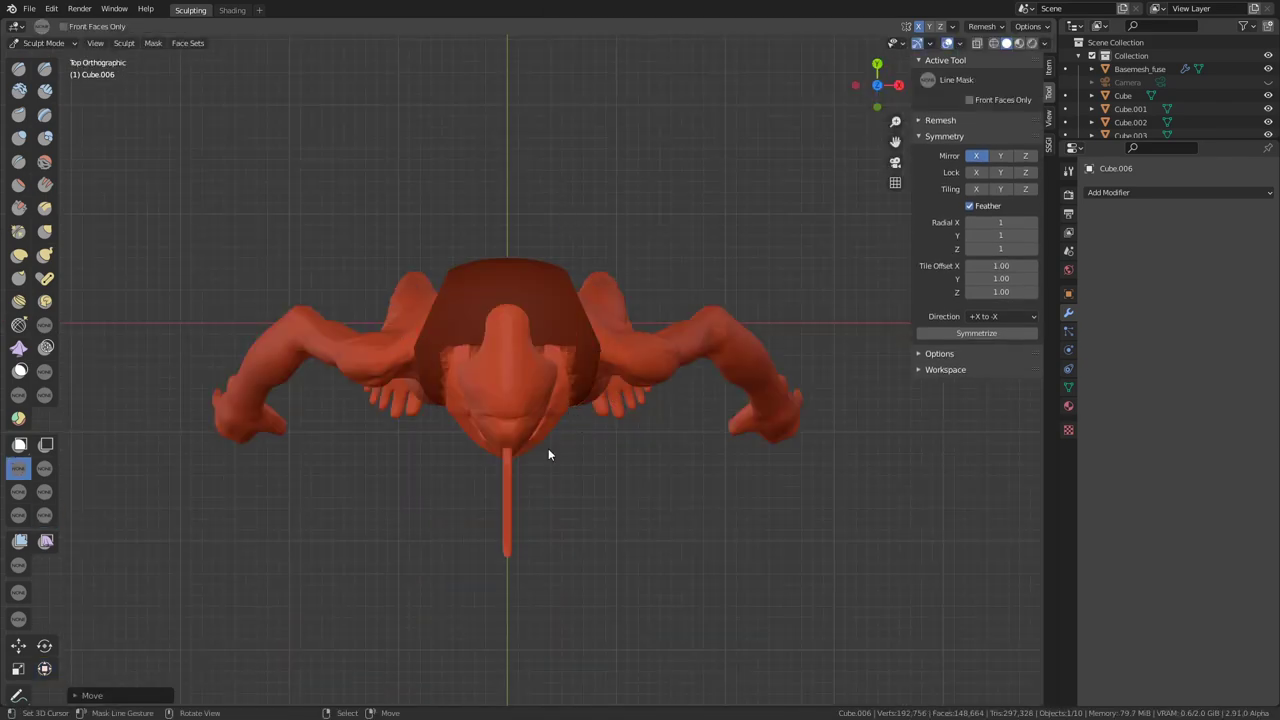
{"action": "mouse_move", "coordinate": [548, 455]}
{"action": "middle_mouse_down"}
{"action": "mouse_move", "coordinate": [497, 362]}
{"action": "mouse_move", "coordinate": [491, 306]}
{"action": "mouse_move", "coordinate": [508, 420]}
{"action": "mouse_move", "coordinate": [480, 315]}
{"action": "middle_mouse_up"}
{"action": "key", "text": "q"}
{"action": "left_click", "coordinate": [480, 311]}
{"action": "mouse_move", "coordinate": [480, 385]}
{"action": "middle_mouse_down"}
{"action": "mouse_move", "coordinate": [641, 384]}
{"action": "mouse_move", "coordinate": [496, 304]}
{"action": "mouse_move", "coordinate": [586, 287]}
{"action": "mouse_move", "coordinate": [600, 300]}
{"action": "mouse_move", "coordinate": [561, 304]}
{"action": "mouse_move", "coordinate": [632, 342]}
{"action": "mouse_move", "coordinate": [570, 459]}
{"action": "mouse_move", "coordinate": [443, 229]}
{"action": "mouse_move", "coordinate": [628, 318]}
{"action": "mouse_move", "coordinate": [477, 286]}
{"action": "mouse_move", "coordinate": [541, 258]}
{"action": "mouse_move", "coordinate": [523, 460]}
{"action": "mouse_move", "coordinate": [534, 597]}
{"action": "mouse_move", "coordinate": [517, 270]}
{"action": "mouse_move", "coordinate": [497, 410]}
{"action": "middle_mouse_up"}
{"action": "key", "text": "g"}
{"action": "scroll", "coordinate": [571, 461], "scroll_direction": "down", "scroll_amount": 5}
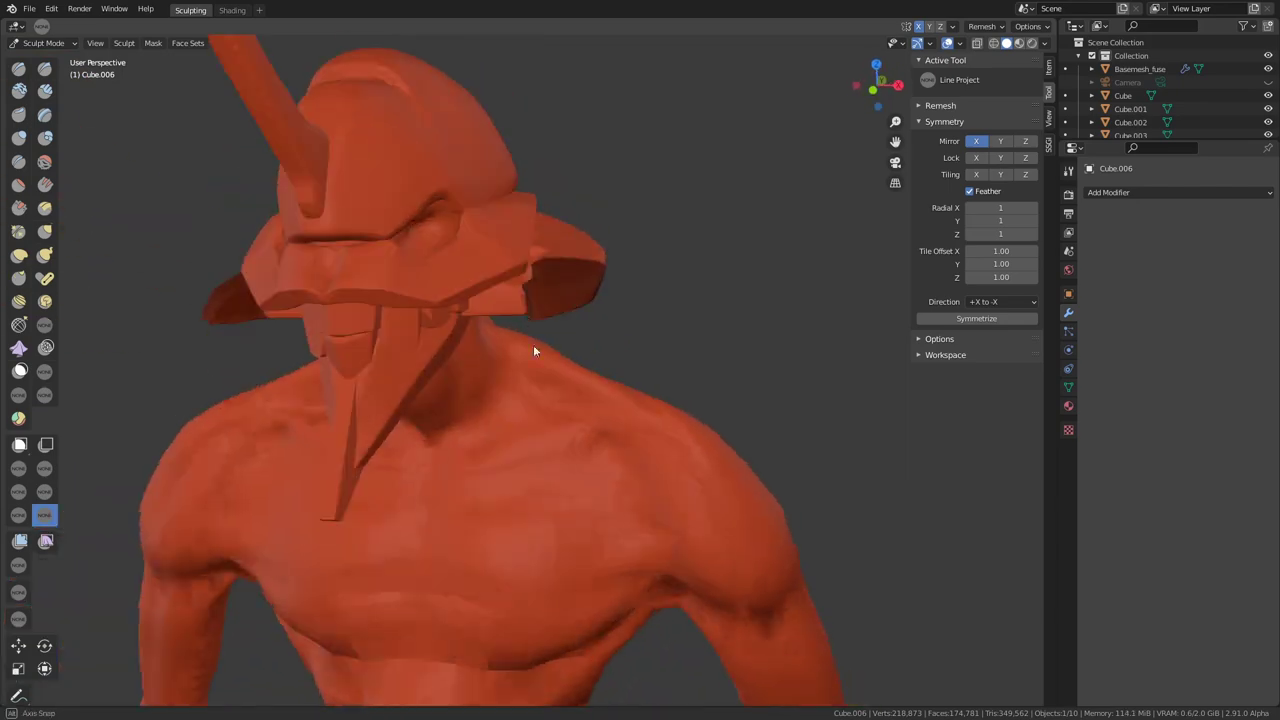
Move the rounded piece vertically along Z to sit at jaw height.
{"action": "key", "text": "KP_3"}
{"action": "key", "text": "g"}
{"action": "key", "text": "z"}
{"action": "left_click", "coordinate": [458, 263]}
{"action": "key", "text": "KP_7"}
{"action": "middle_click_drag", "start_coordinate": [580, 635], "coordinate": [380, 350]}
{"action": "key", "text": "ctrl+Tab"}
{"action": "mouse_move", "coordinate": [216, 359]}
{"action": "middle_mouse_down"}
{"action": "mouse_move", "coordinate": [594, 331]}
{"action": "mouse_move", "coordinate": [331, 428]}
{"action": "mouse_move", "coordinate": [194, 443]}
{"action": "middle_mouse_up"}
Shape the cheek piece with the Grab and Scrape brushes, viewed from the front.
{"action": "key", "text": "g"}
{"action": "scroll", "coordinate": [428, 457], "scroll_direction": "up", "scroll_amount": 3}
{"action": "mouse_move", "coordinate": [428, 457]}
{"action": "middle_mouse_down"}
{"action": "mouse_move", "coordinate": [622, 316]}
{"action": "mouse_move", "coordinate": [529, 429]}
{"action": "mouse_move", "coordinate": [500, 400]}
{"action": "mouse_move", "coordinate": [566, 362]}
{"action": "mouse_move", "coordinate": [557, 337]}
{"action": "mouse_move", "coordinate": [604, 224]}
{"action": "middle_mouse_up"}
{"action": "key", "text": "shift+t"}
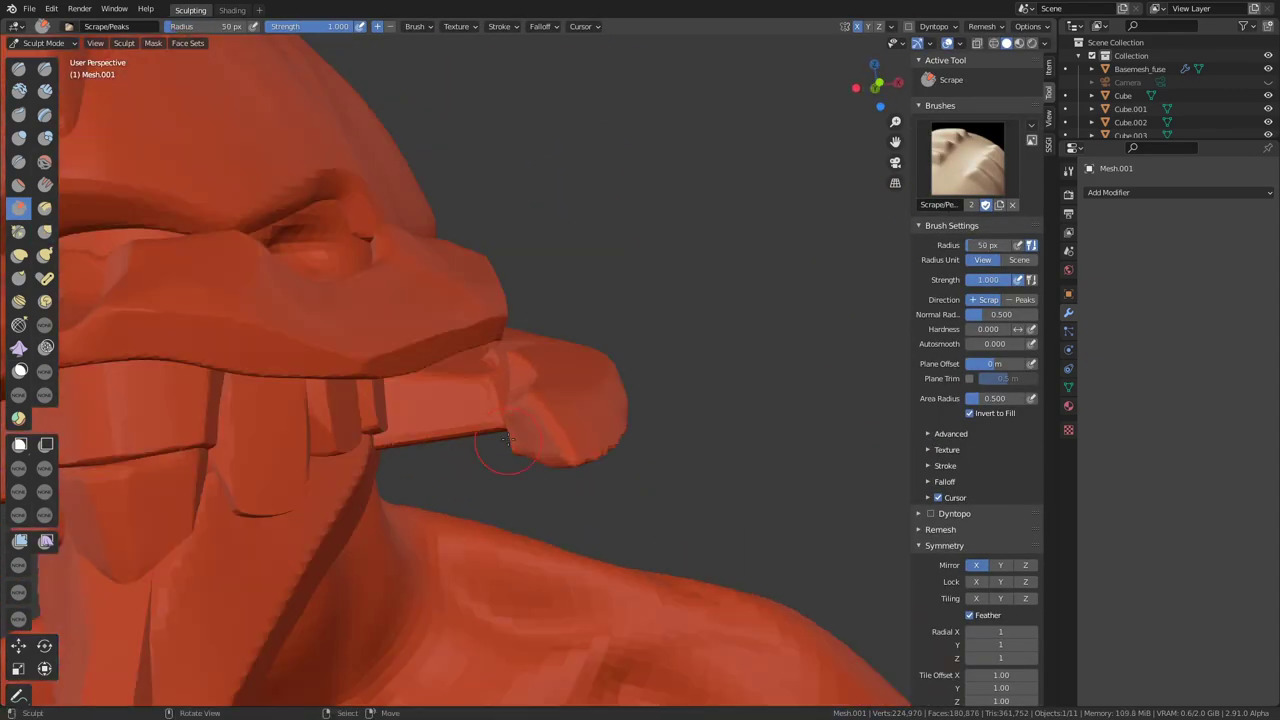
{"action": "middle_click_drag", "start_coordinate": [507, 440], "coordinate": [483, 387]}
{"action": "key", "text": "alt+q"}
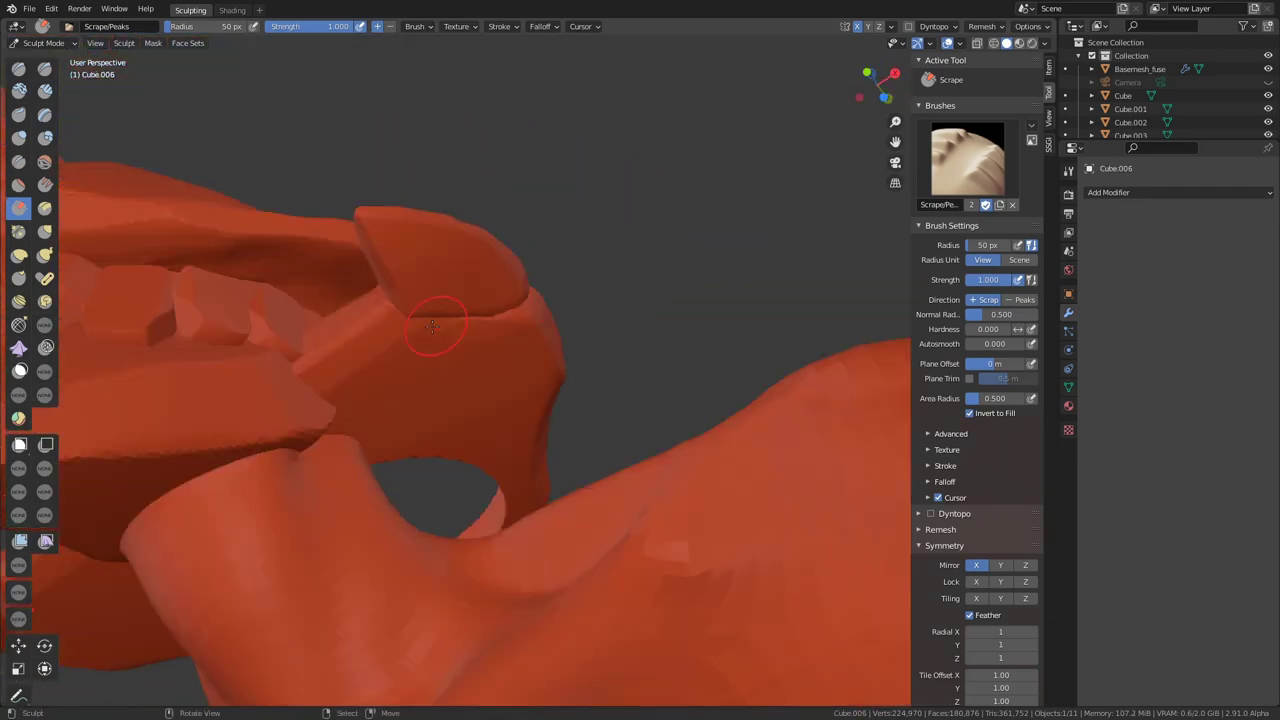
{"action": "key", "text": "KP_1"}
{"action": "scroll", "coordinate": [560, 380], "scroll_direction": "up", "scroll_amount": 5}
Mask a strip along the cheek piece and move the unmasked part along X.
{"action": "key", "text": "m"}
{"action": "left_click_drag", "start_coordinate": [410, 375], "coordinate": [561, 375]}
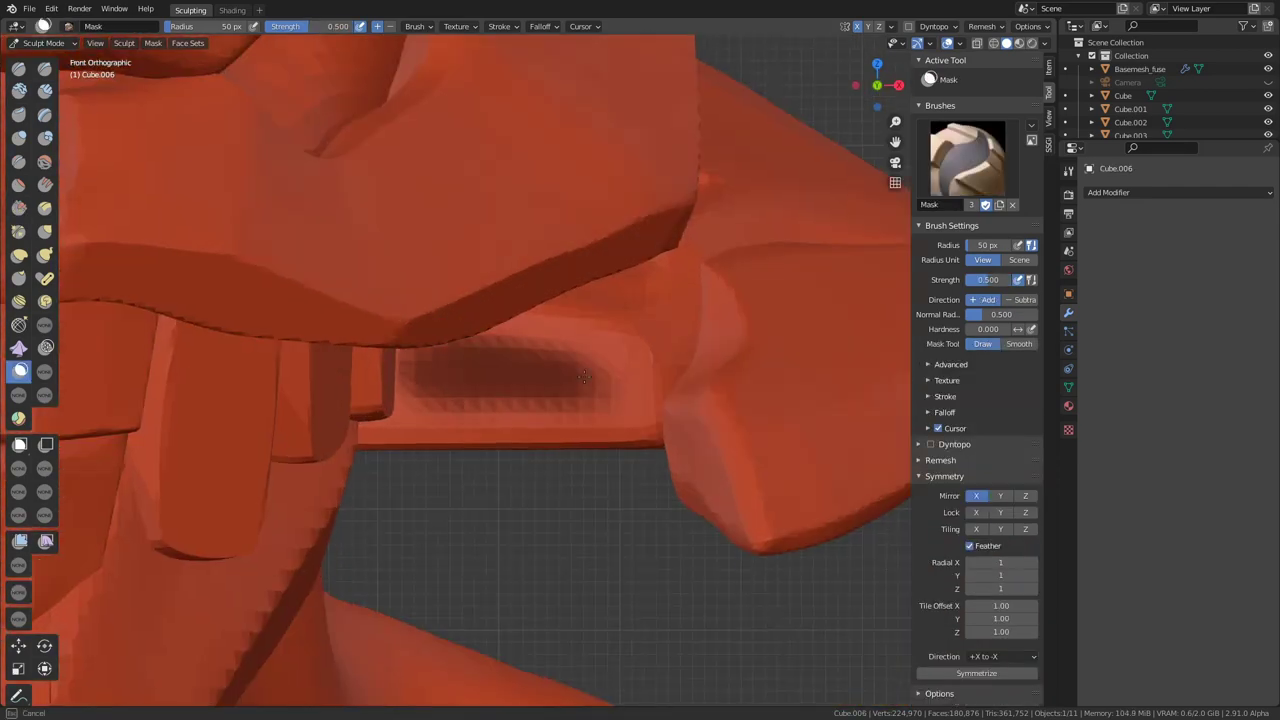
{"action": "middle_click_drag", "start_coordinate": [561, 375], "coordinate": [430, 401]}
{"action": "scroll", "coordinate": [430, 401], "scroll_direction": "down", "scroll_amount": 3}
{"action": "key", "text": "g"}
{"action": "key", "text": "x"}
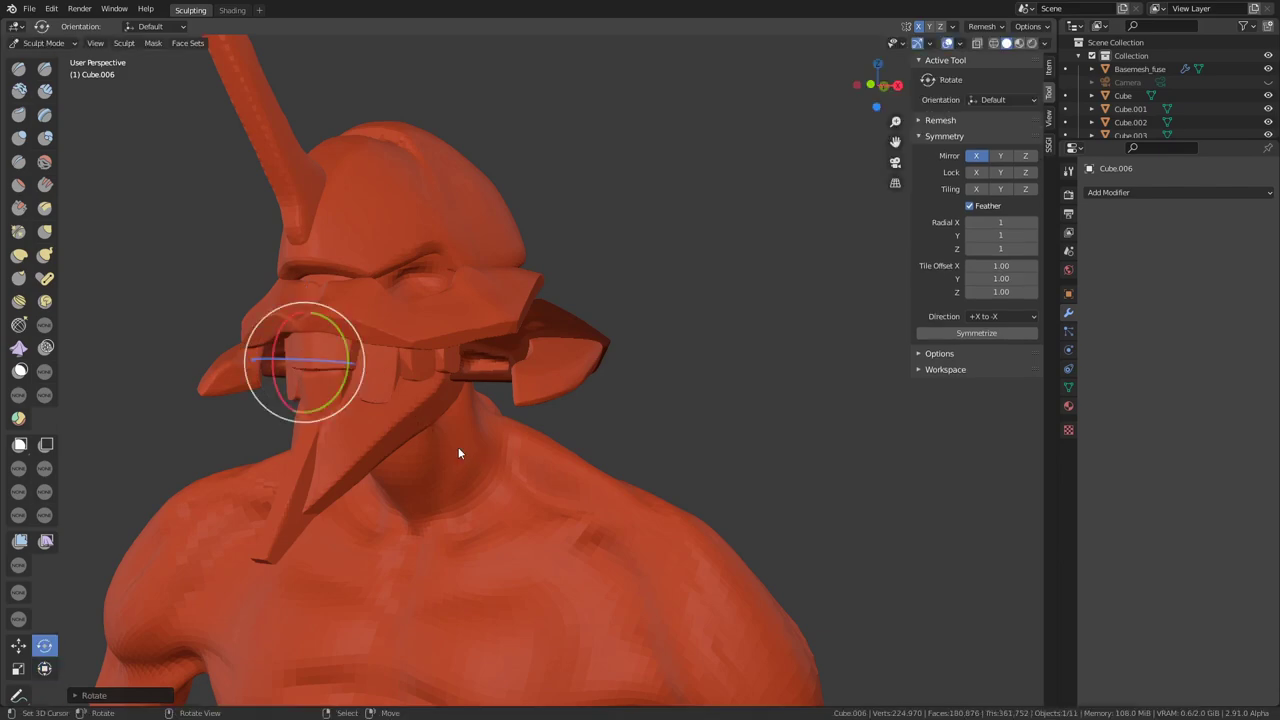
{"action": "left_click", "coordinate": [483, 460]}
Refine the flared cheek guards with the Grab brush, checking the whole figure.
{"action": "middle_click_drag", "start_coordinate": [483, 460], "coordinate": [493, 393]}
{"action": "key", "text": "g"}
{"action": "scroll", "coordinate": [374, 373], "scroll_direction": "up", "scroll_amount": 4}
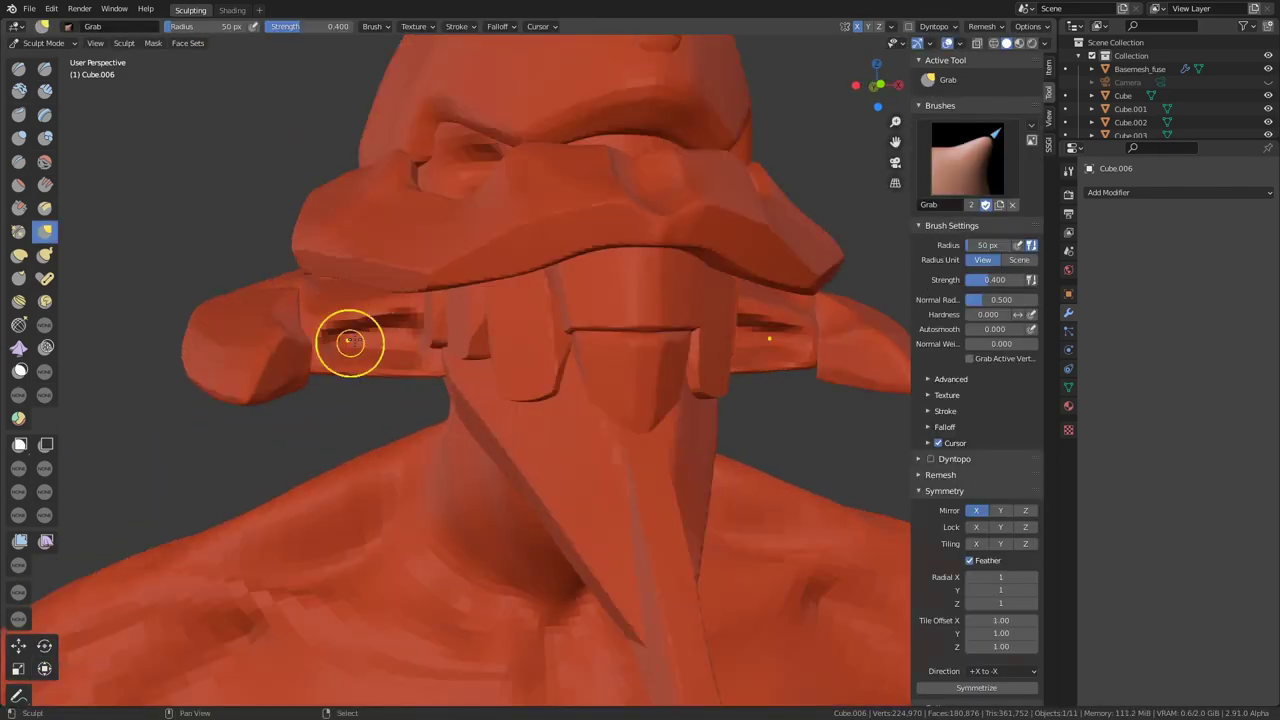
{"action": "scroll", "coordinate": [365, 373], "scroll_direction": "down", "scroll_amount": 5}
{"action": "middle_click_drag", "start_coordinate": [365, 373], "coordinate": [386, 372]}
{"action": "scroll", "coordinate": [547, 337], "scroll_direction": "up", "scroll_amount": 4}
{"action": "mouse_move", "coordinate": [532, 358]}
{"action": "middle_mouse_down"}
{"action": "mouse_move", "coordinate": [547, 337]}
{"action": "mouse_move", "coordinate": [561, 376]}
{"action": "middle_mouse_up"}
{"action": "scroll", "coordinate": [561, 376], "scroll_direction": "down", "scroll_amount": 3}
Flatten the horn into a thin blade with the Scrape brush.
{"action": "mouse_move", "coordinate": [334, 385]}
{"action": "middle_mouse_down"}
{"action": "mouse_move", "coordinate": [443, 366]}
{"action": "mouse_move", "coordinate": [515, 543]}
{"action": "middle_mouse_up"}
{"action": "scroll", "coordinate": [443, 366], "scroll_direction": "up", "scroll_amount": 5}
{"action": "key", "text": "r"}
{"action": "key", "text": "Escape"}
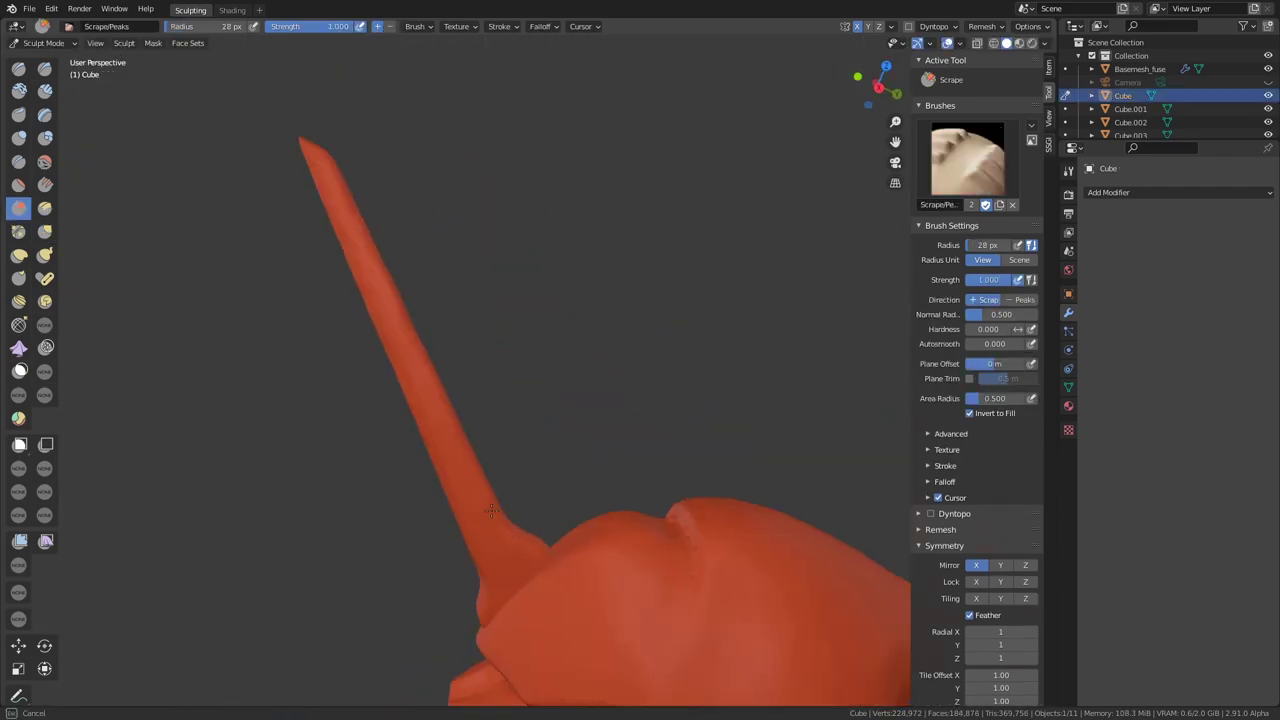
{"action": "mouse_move", "coordinate": [422, 494]}
{"action": "middle_mouse_down"}
{"action": "mouse_move", "coordinate": [598, 614]}
{"action": "mouse_move", "coordinate": [466, 457]}
{"action": "mouse_move", "coordinate": [574, 458]}
{"action": "mouse_move", "coordinate": [527, 416]}
{"action": "middle_mouse_up"}
{"action": "key", "text": "g"}
{"action": "scroll", "coordinate": [574, 458], "scroll_direction": "down", "scroll_amount": 3}
{"action": "key", "text": "q"}
{"action": "left_click", "coordinate": [574, 462]}
{"action": "middle_click_drag", "start_coordinate": [468, 278], "coordinate": [418, 316]}
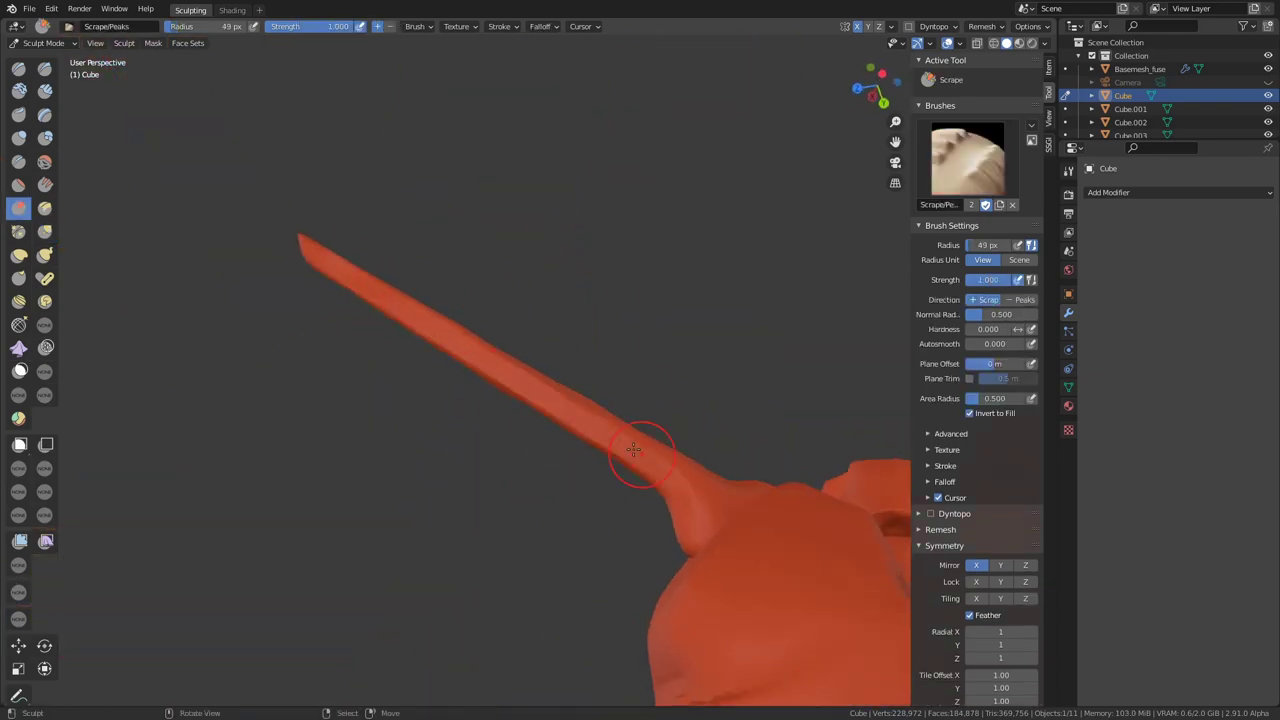
{"action": "middle_click_drag", "start_coordinate": [634, 450], "coordinate": [701, 510]}
{"action": "middle_click_drag", "start_coordinate": [619, 558], "coordinate": [370, 192]}
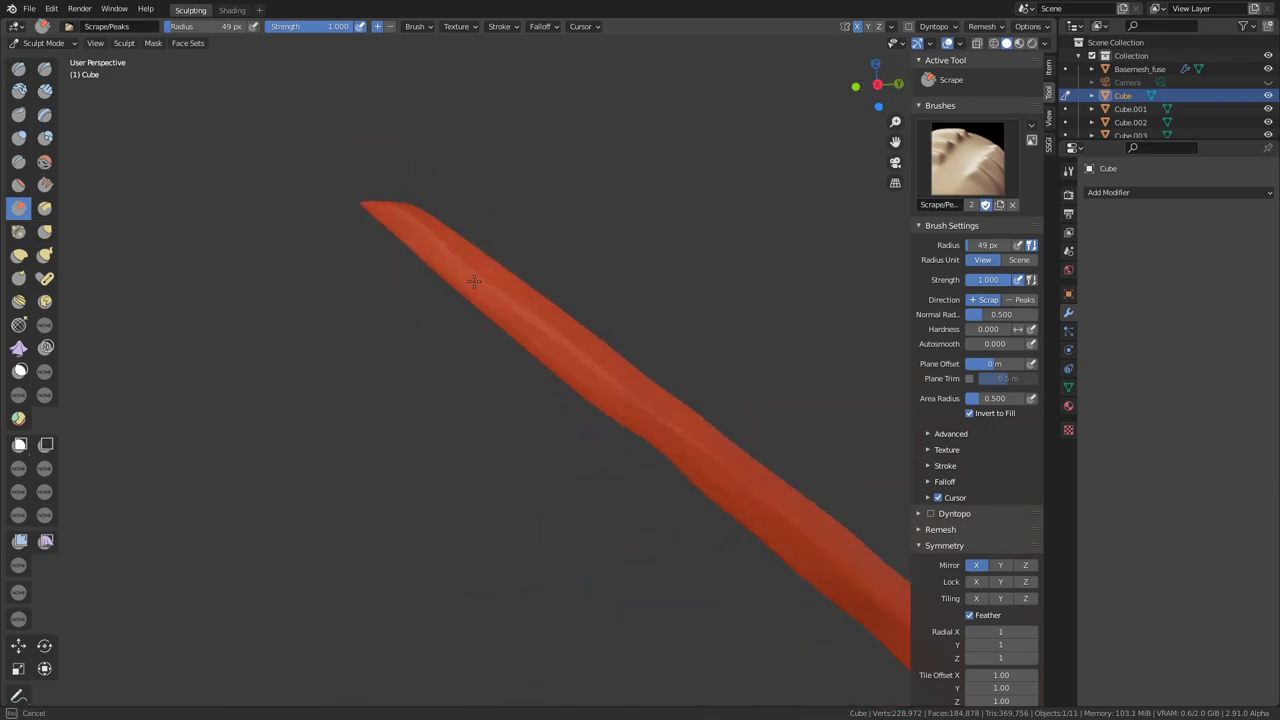
Reshape the horn and beak plate with the Grab brush, checking the head from the side.
{"action": "key", "text": "g"}
{"action": "middle_click_drag", "start_coordinate": [400, 209], "coordinate": [666, 296]}
{"action": "scroll", "coordinate": [600, 295], "scroll_direction": "down", "scroll_amount": 4}
{"action": "middle_click_drag", "start_coordinate": [543, 294], "coordinate": [563, 400]}
{"action": "scroll", "coordinate": [486, 443], "scroll_direction": "up", "scroll_amount": 3}
{"action": "middle_click_drag", "start_coordinate": [486, 443], "coordinate": [605, 238], "text": "alt"}
{"action": "key", "text": "d"}
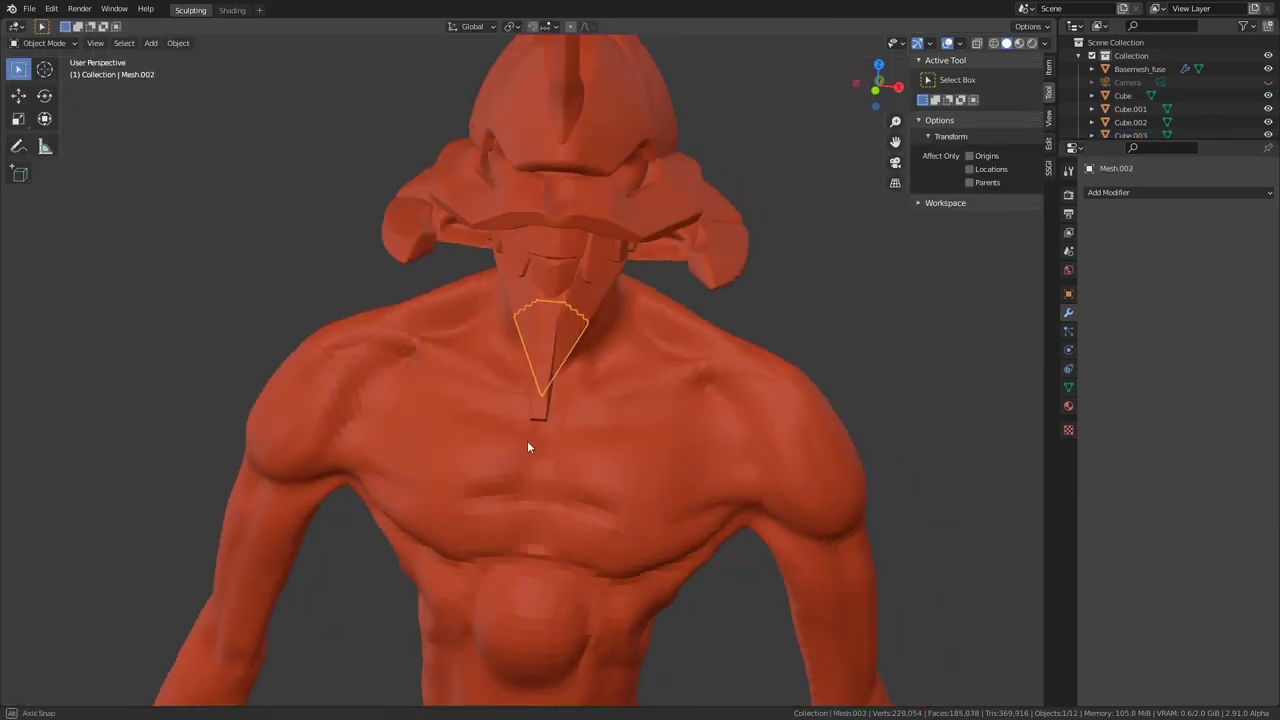
{"action": "mouse_move", "coordinate": [553, 355]}
{"action": "middle_mouse_down"}
{"action": "mouse_move", "coordinate": [554, 379]}
{"action": "mouse_move", "coordinate": [457, 388]}
{"action": "mouse_move", "coordinate": [512, 428]}
{"action": "middle_mouse_up"}
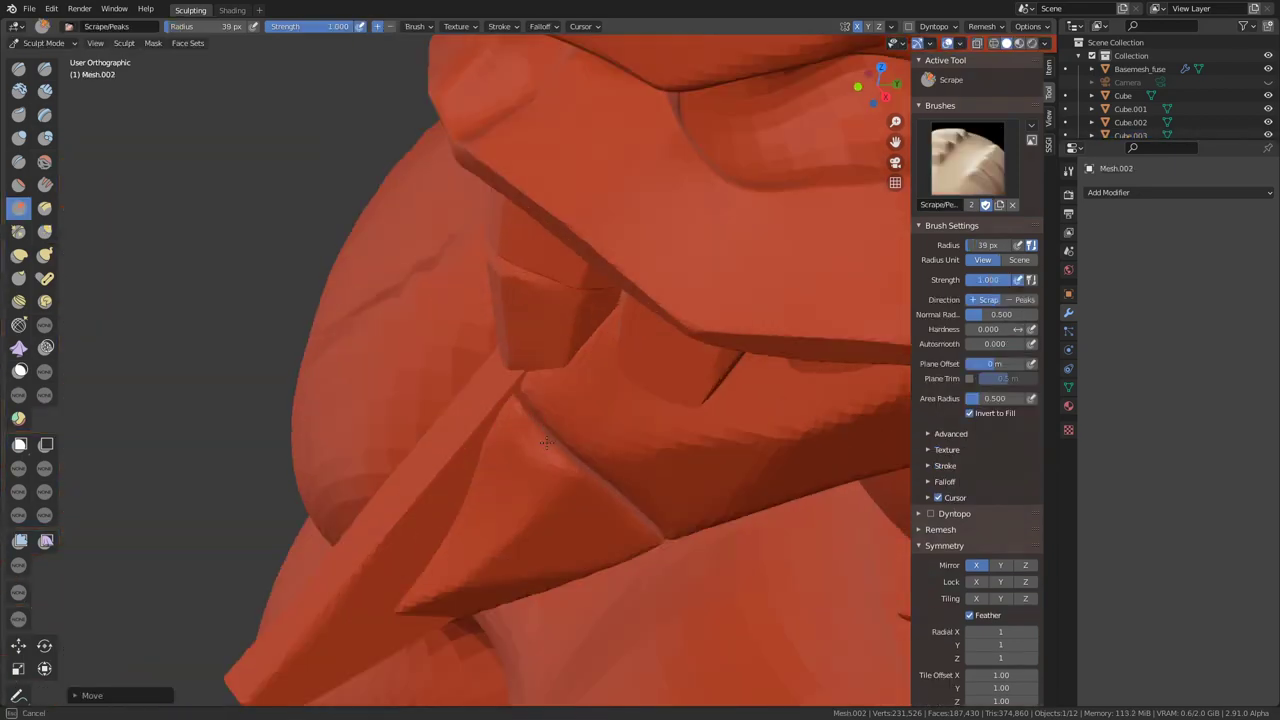
{"action": "middle_click_drag", "start_coordinate": [546, 443], "coordinate": [454, 378]}
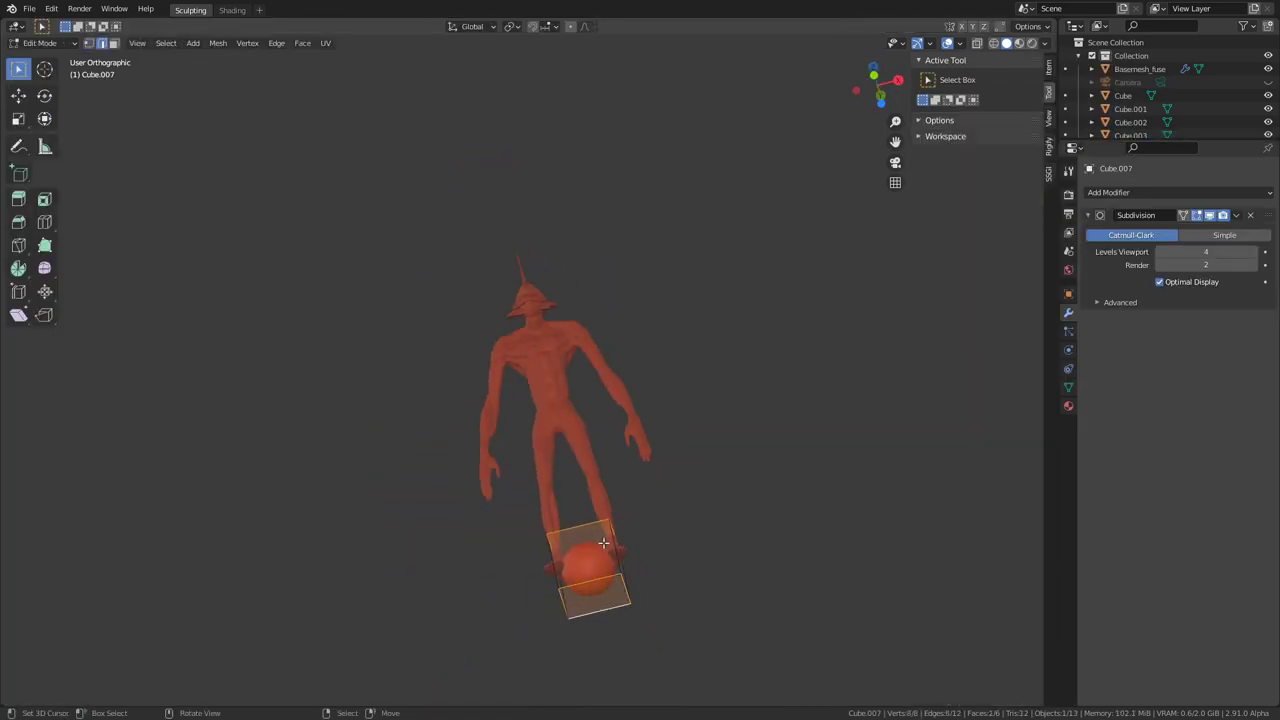
Narrow the new box along Y in the side view to form a tall slab.
{"action": "key", "text": "ctrl+space"}
{"action": "key", "text": "KP_1"}
{"action": "key", "text": "KP_3"}
{"action": "key", "text": "s"}
{"action": "key", "text": "y"}
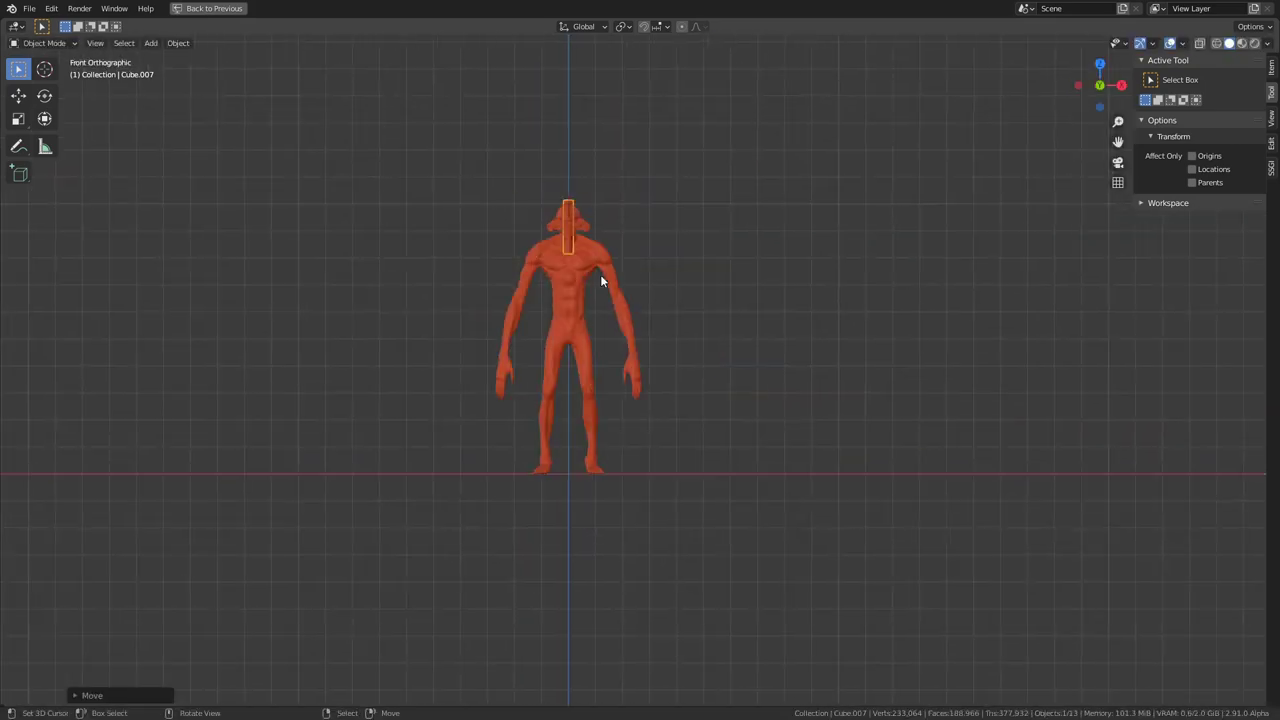
{"action": "key", "text": "KP_3"}
{"action": "scroll", "coordinate": [601, 281], "scroll_direction": "up", "scroll_amount": 5}
{"action": "key", "text": "s"}
{"action": "key", "text": "y"}
{"action": "left_click", "coordinate": [532, 367]}
{"action": "left_click", "coordinate": [520, 410]}
Move the slab sideways behind the shoulder and apply its scale.
{"action": "key", "text": "KP_1"}
{"action": "key", "text": "g"}
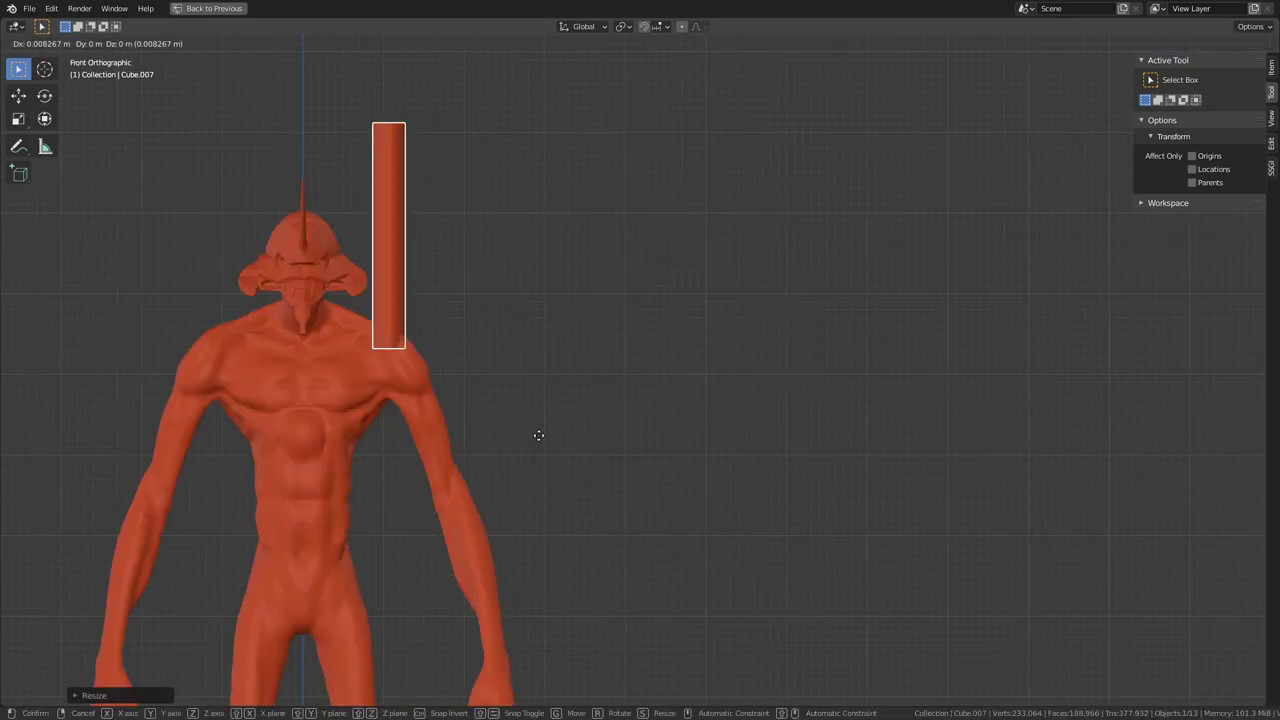
{"action": "left_click", "coordinate": [551, 407]}
{"action": "key", "text": "KP_3"}
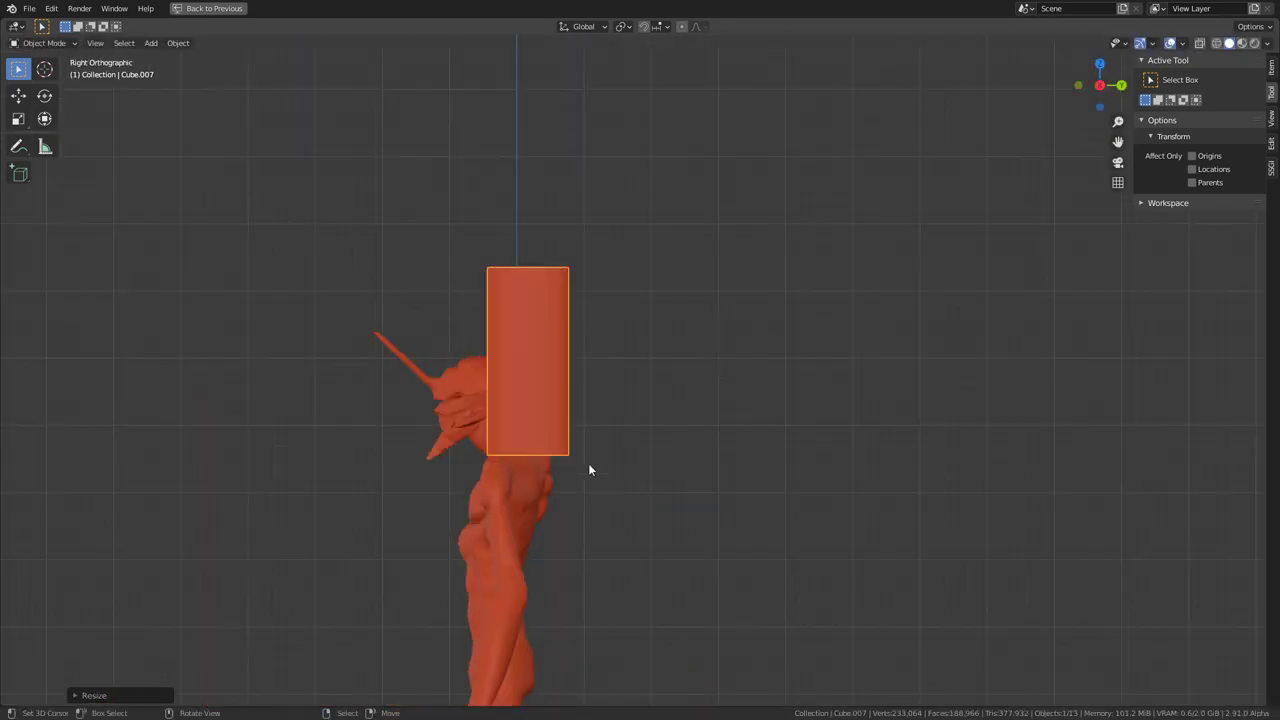
{"action": "key", "text": "ctrl+a"}
{"action": "left_click", "coordinate": [600, 436]}
In Sculpt Mode, line-mask a diagonal across the box and split the masked slice off.
{"action": "key", "text": "ctrl+Tab"}
{"action": "scroll", "coordinate": [547, 240], "scroll_direction": "up", "scroll_amount": 1}
{"action": "left_click_drag", "start_coordinate": [620, 419], "coordinate": [620, 420]}
{"action": "left_click", "coordinate": [153, 43]}
{"action": "left_click", "coordinate": [179, 298]}
{"action": "key", "text": "Escape"}
{"action": "key", "text": "ctrl+Tab"}
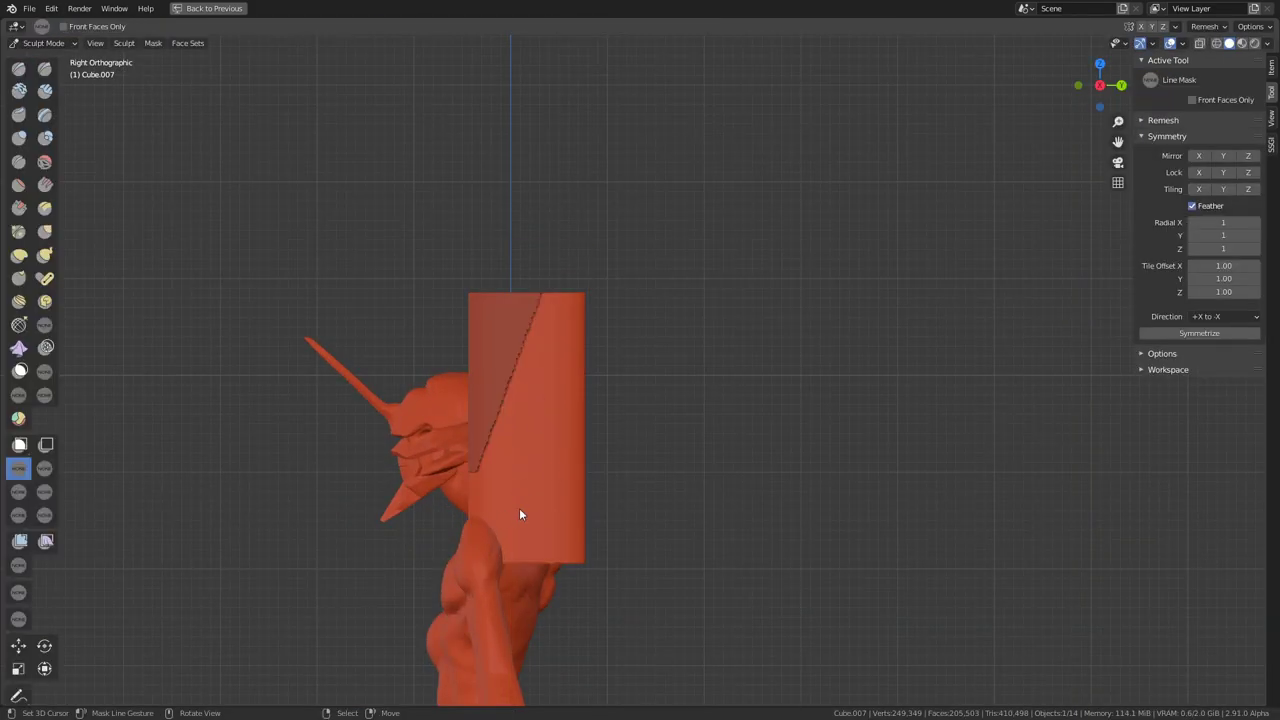
Angle the box's lower corner and trim its right side with Line Project cuts.
{"action": "left_click_drag", "start_coordinate": [524, 564], "coordinate": [586, 534]}
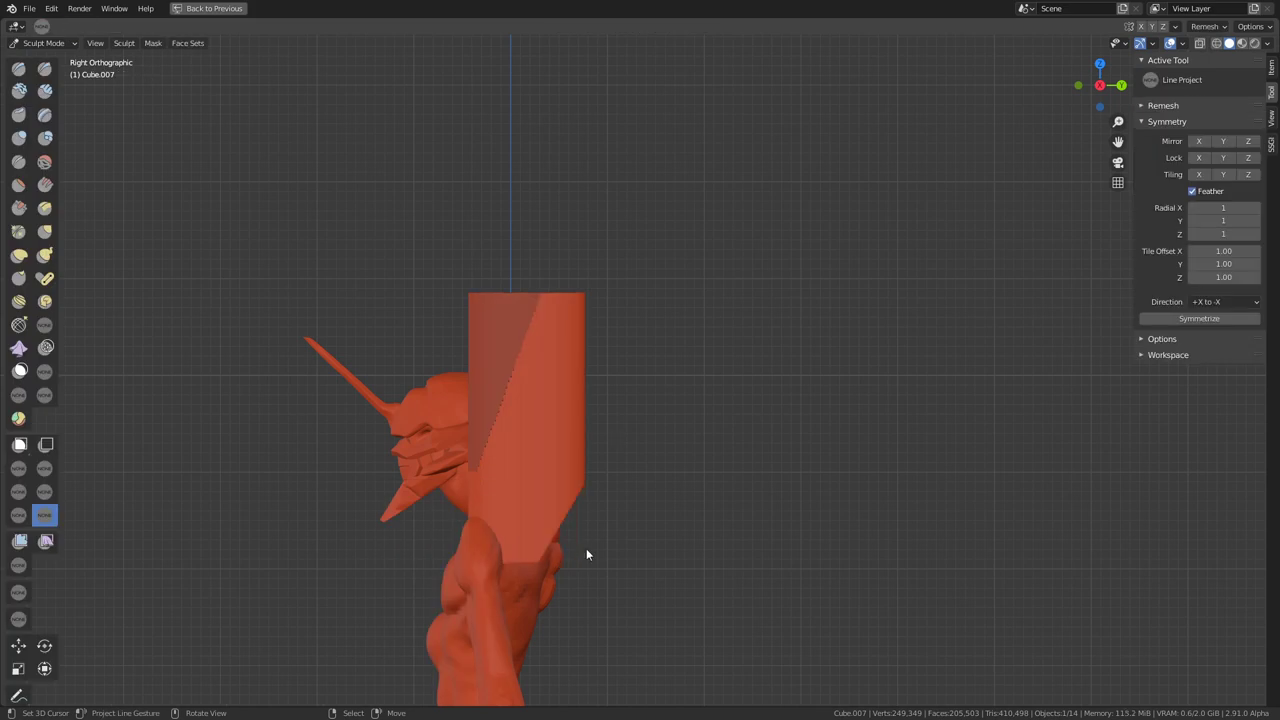
{"action": "left_click_drag", "start_coordinate": [576, 221], "coordinate": [576, 221]}
{"action": "scroll", "coordinate": [409, 463], "scroll_direction": "down", "scroll_amount": 2}
{"action": "scroll", "coordinate": [436, 501], "scroll_direction": "up", "scroll_amount": 4}
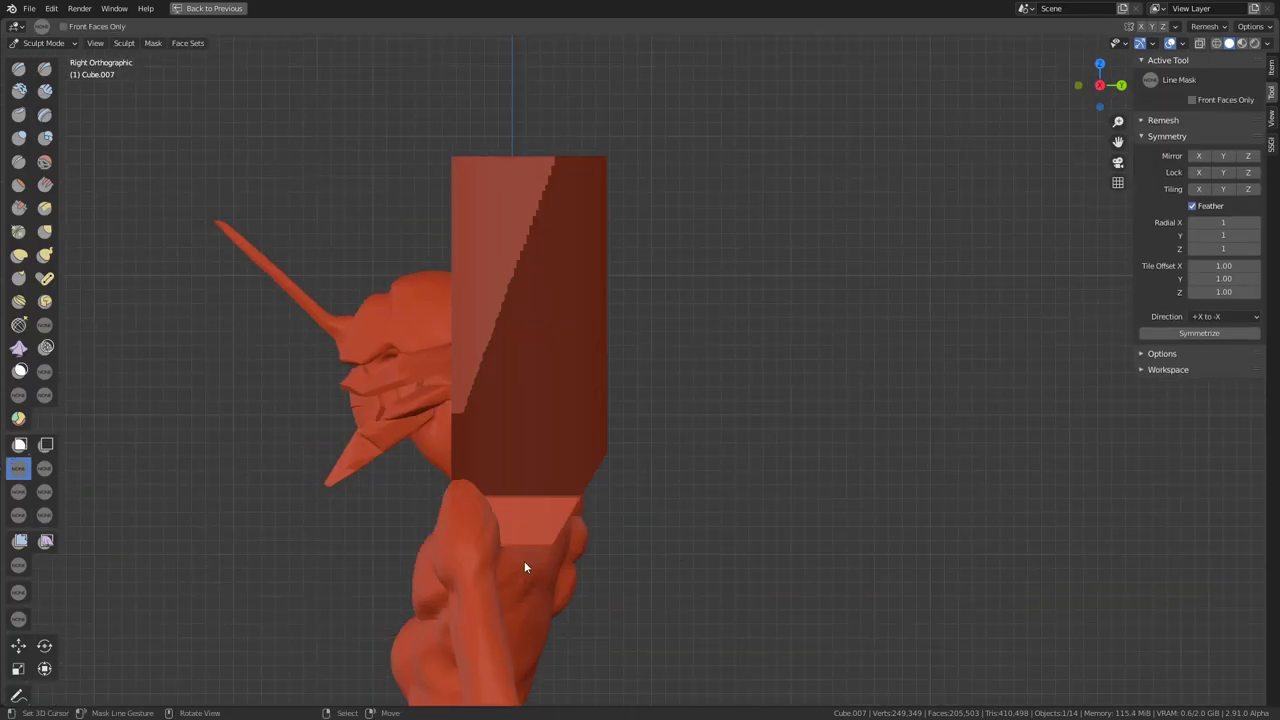
{"action": "key", "text": "alt+m"}
{"action": "left_click_drag", "start_coordinate": [505, 497], "coordinate": [635, 361]}
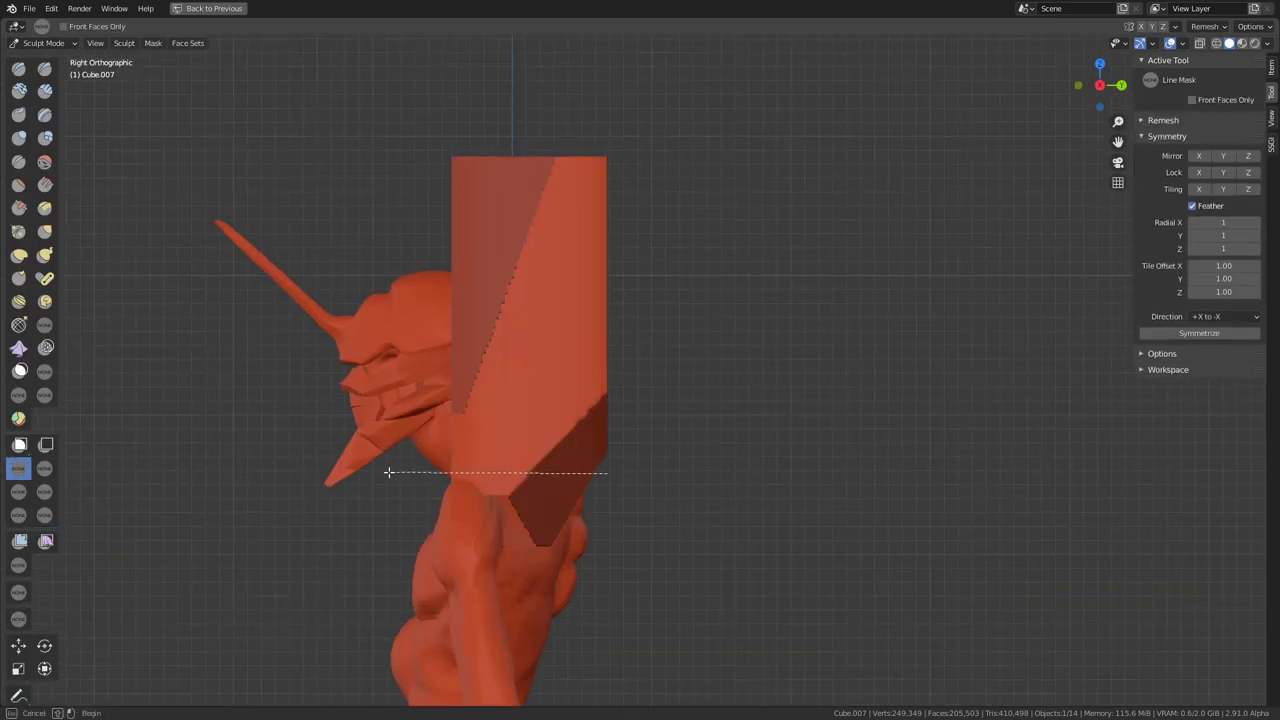
{"action": "mouse_move", "coordinate": [432, 480]}
{"action": "middle_mouse_down"}
{"action": "mouse_move", "coordinate": [518, 517]}
{"action": "mouse_move", "coordinate": [472, 427]}
{"action": "mouse_move", "coordinate": [391, 543]}
{"action": "mouse_move", "coordinate": [500, 430]}
{"action": "mouse_move", "coordinate": [491, 349]}
{"action": "middle_mouse_up"}
Slant the pylon's lower end with a straight Line Project cut.
{"action": "key", "text": "g"}
{"action": "scroll", "coordinate": [491, 349], "scroll_direction": "up", "scroll_amount": 3}
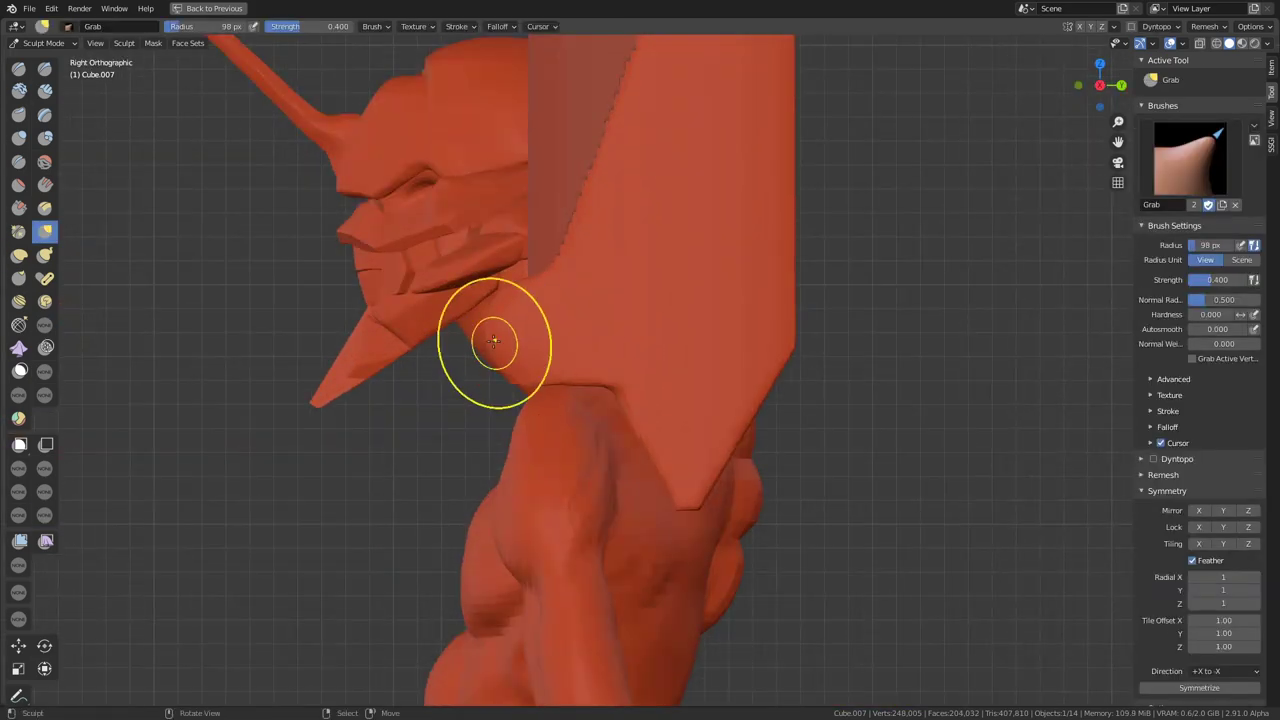
{"action": "key", "text": "shift+space"}
{"action": "left_click_drag", "start_coordinate": [527, 250], "coordinate": [473, 370]}
{"action": "scroll", "coordinate": [473, 370], "scroll_direction": "down", "scroll_amount": 3}
Return to Object Mode and bring up the origin-setting options.
{"action": "key", "text": "ctrl+tab"}
{"action": "right_click", "coordinate": [491, 360]}
{"action": "left_click", "coordinate": [651, 374]}
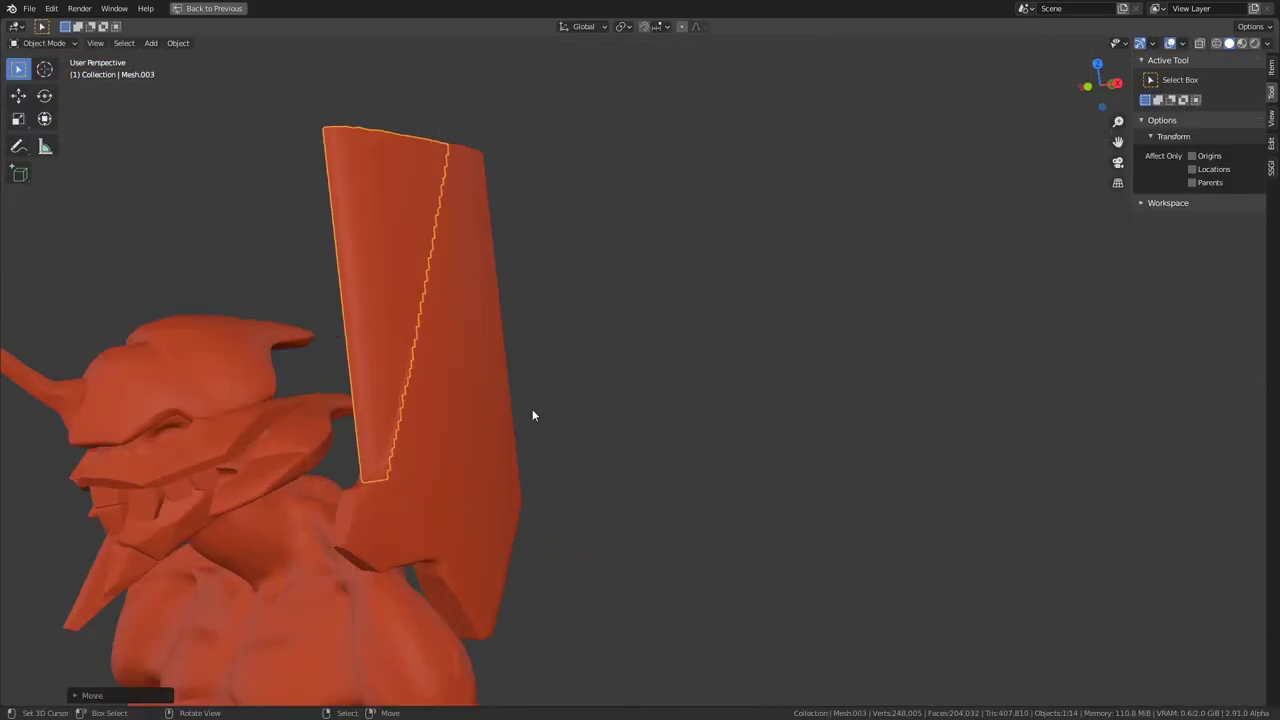
Reopen the object's context menu and view the shoulder block from the right side.
{"action": "right_click", "coordinate": [532, 409]}
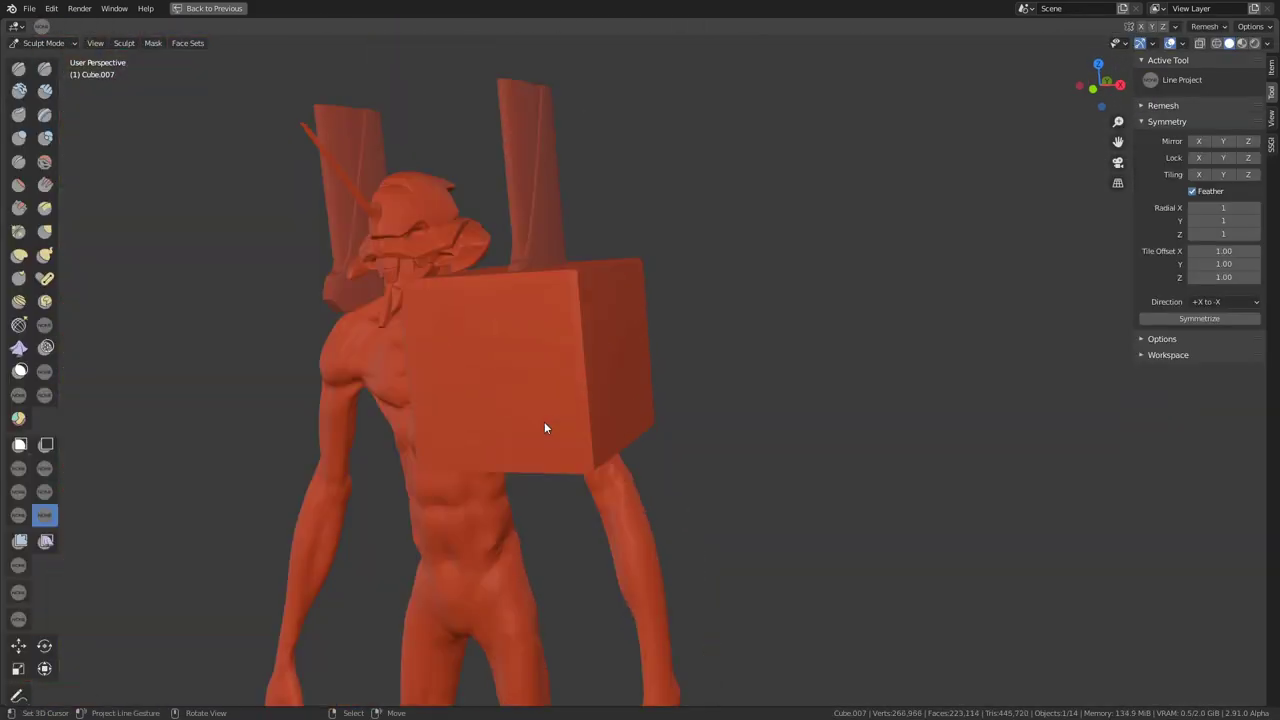
{"action": "key", "text": "KP_3"}
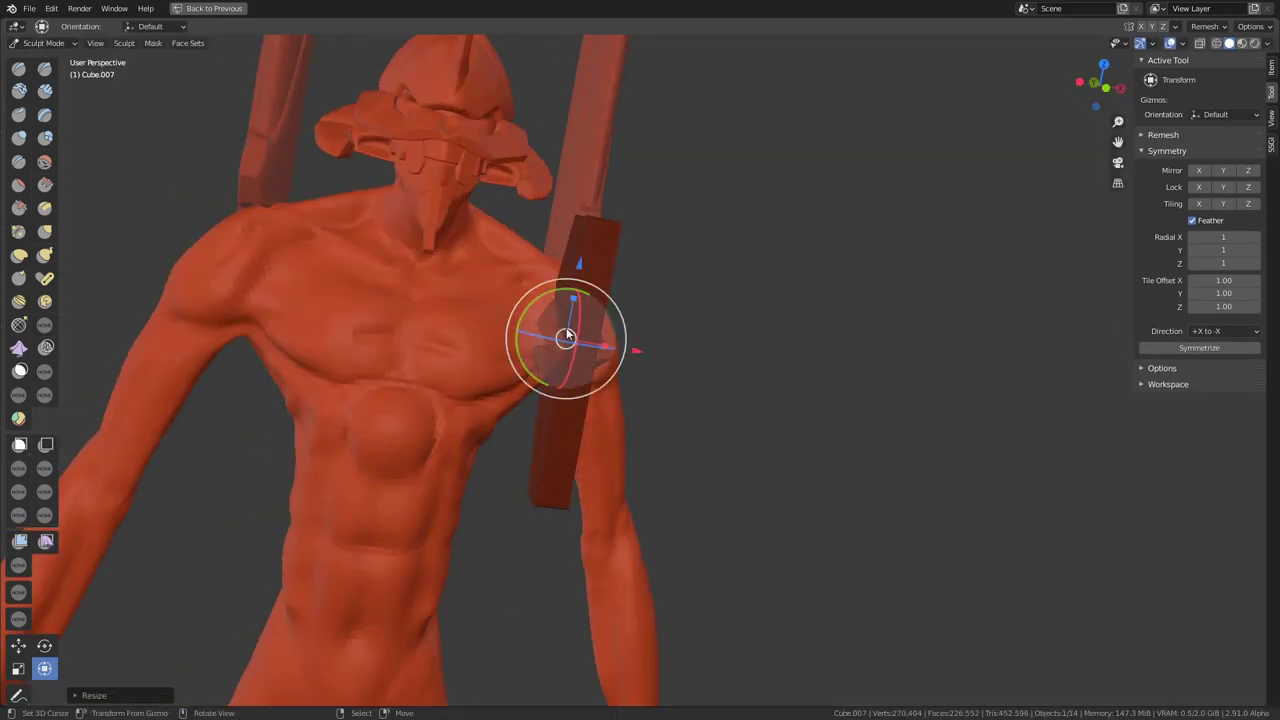
Set the shoulder block's size and pick a masking tool from the sculpt favourites.
{"action": "left_click", "coordinate": [565, 325]}
{"action": "middle_click_drag", "start_coordinate": [565, 325], "coordinate": [376, 434]}
{"action": "left_click", "coordinate": [153, 43]}
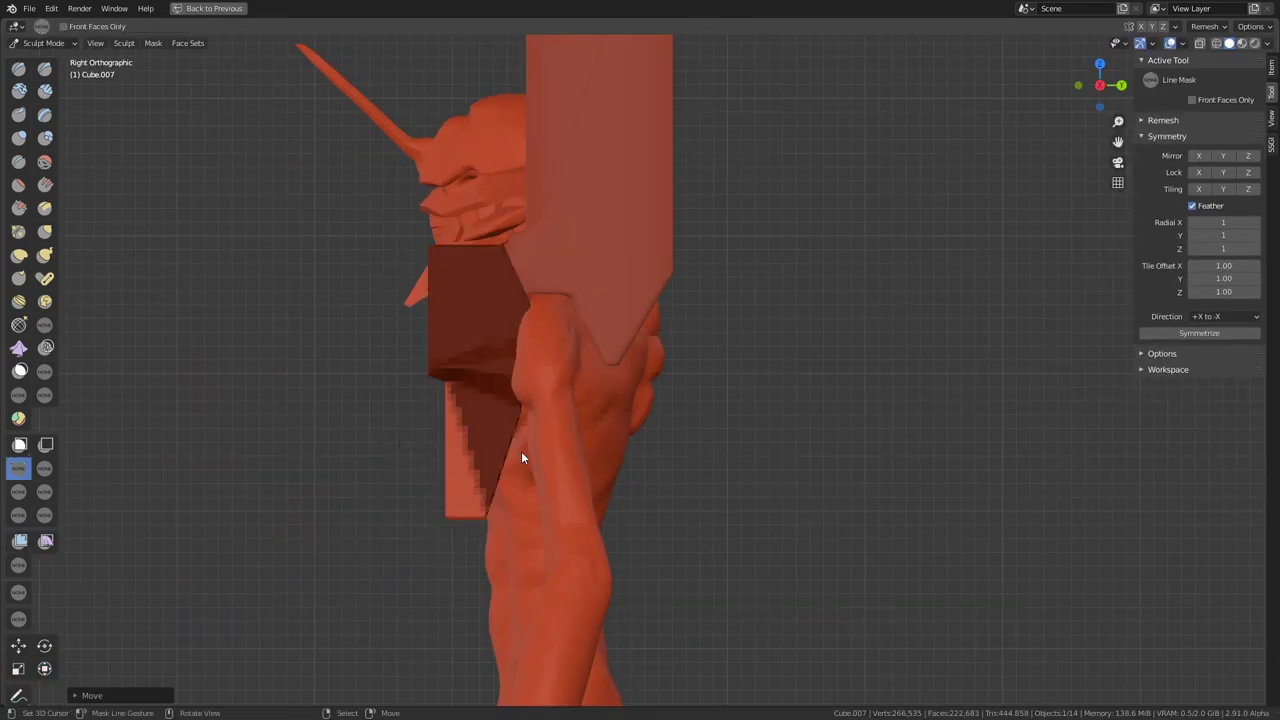
{"action": "key", "text": "q"}
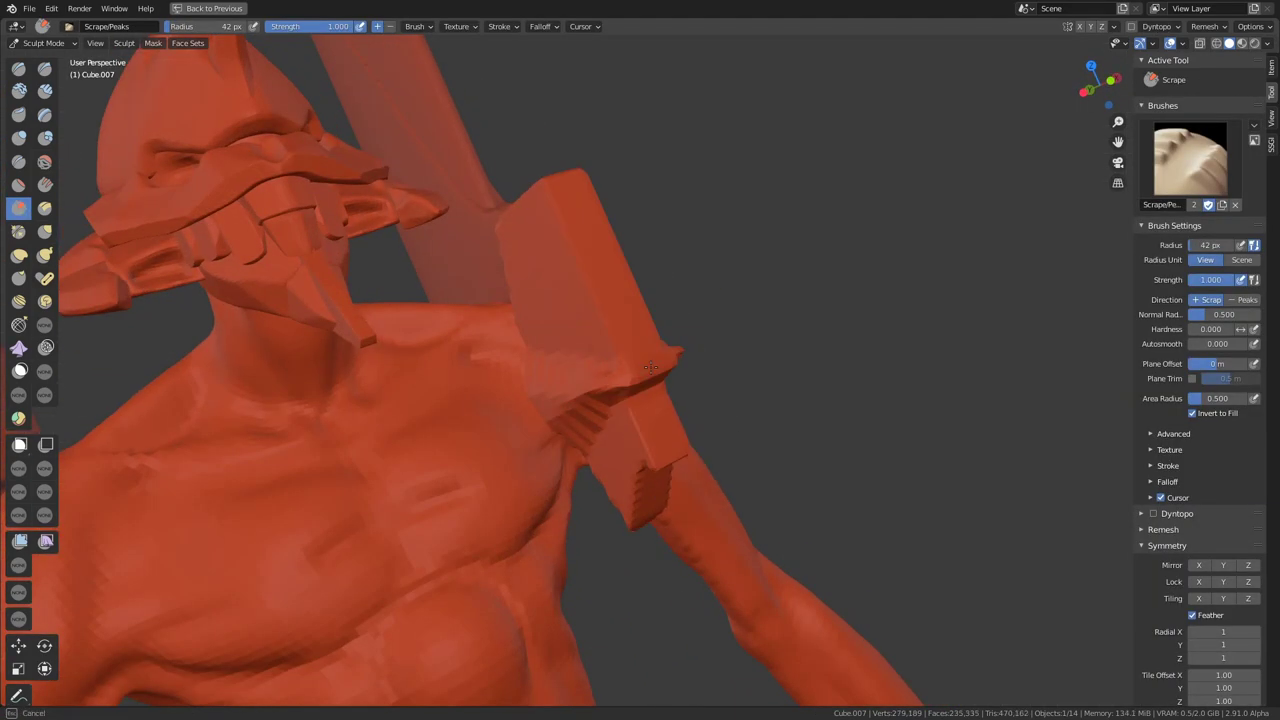
{"action": "middle_click_drag", "start_coordinate": [650, 367], "coordinate": [452, 408]}
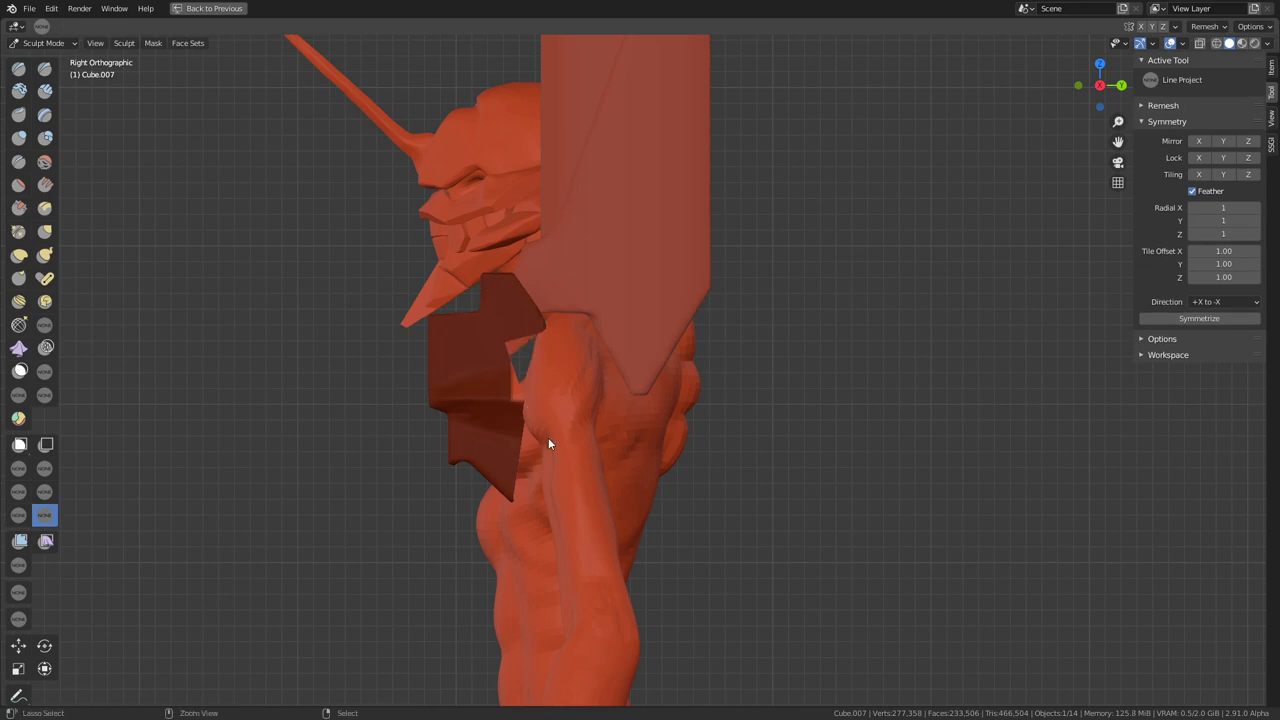
Isolate the shoulder piece, shape it with Grab and Scrape, and box-mask its middle strip.
{"action": "key", "text": "KP_Divide"}
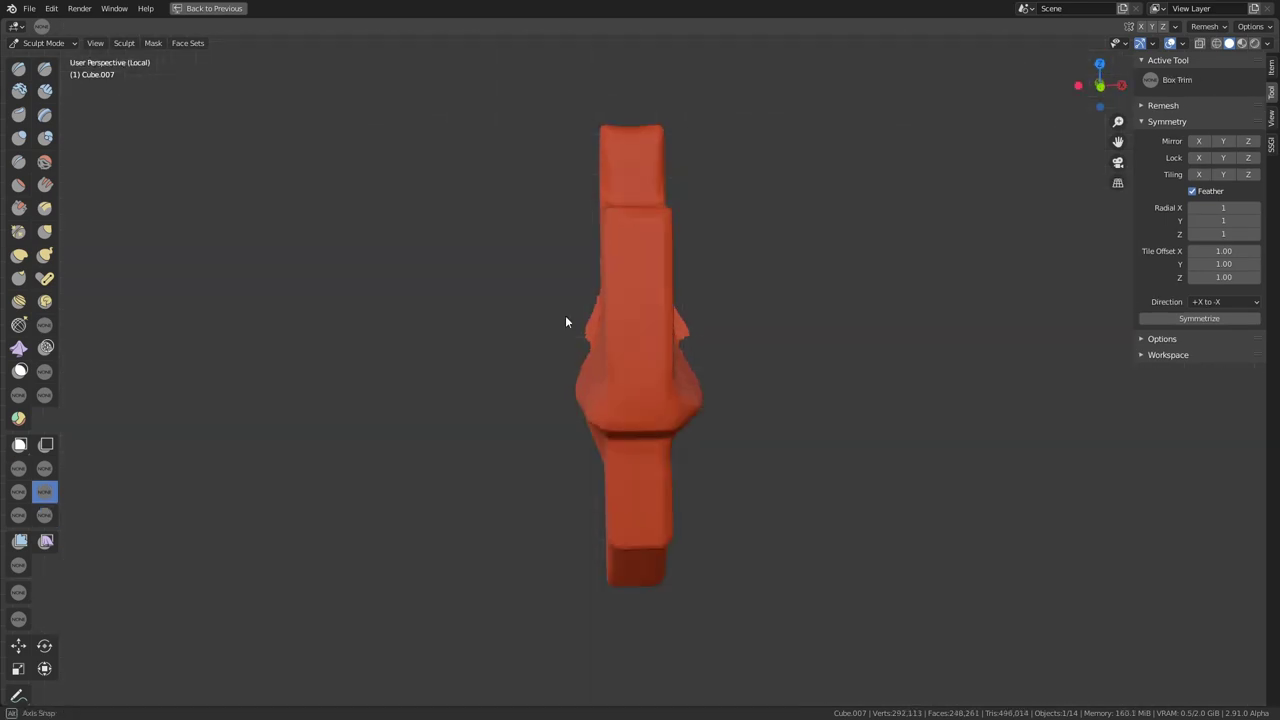
{"action": "key", "text": "g"}
{"action": "mouse_move", "coordinate": [565, 321]}
{"action": "middle_mouse_down"}
{"action": "mouse_move", "coordinate": [546, 317]}
{"action": "mouse_move", "coordinate": [639, 352]}
{"action": "mouse_move", "coordinate": [335, 330]}
{"action": "middle_mouse_up"}
{"action": "key", "text": "shift+t"}
{"action": "key", "text": "KP_1"}
{"action": "key", "text": "b"}
{"action": "left_click_drag", "start_coordinate": [518, 264], "coordinate": [555, 477]}
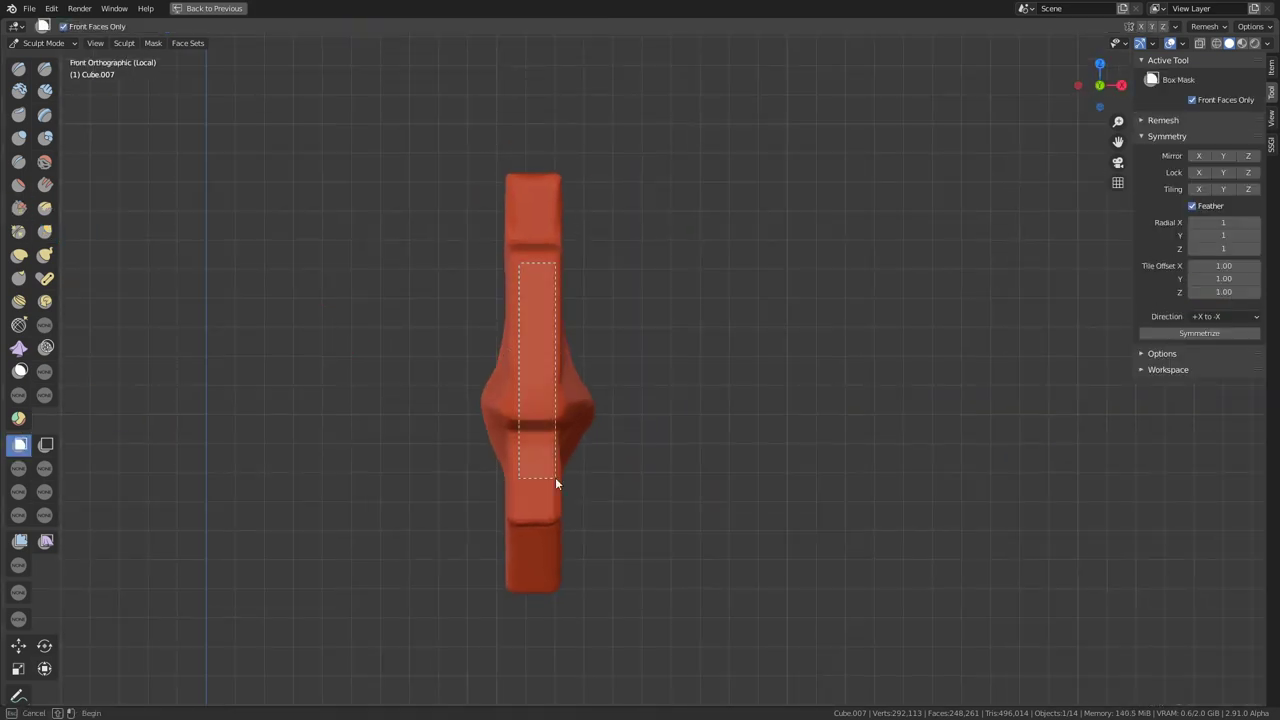
Leave Local view and scale the shoulder plate up slightly beside the neck.
{"action": "key", "text": "KP_Divide"}
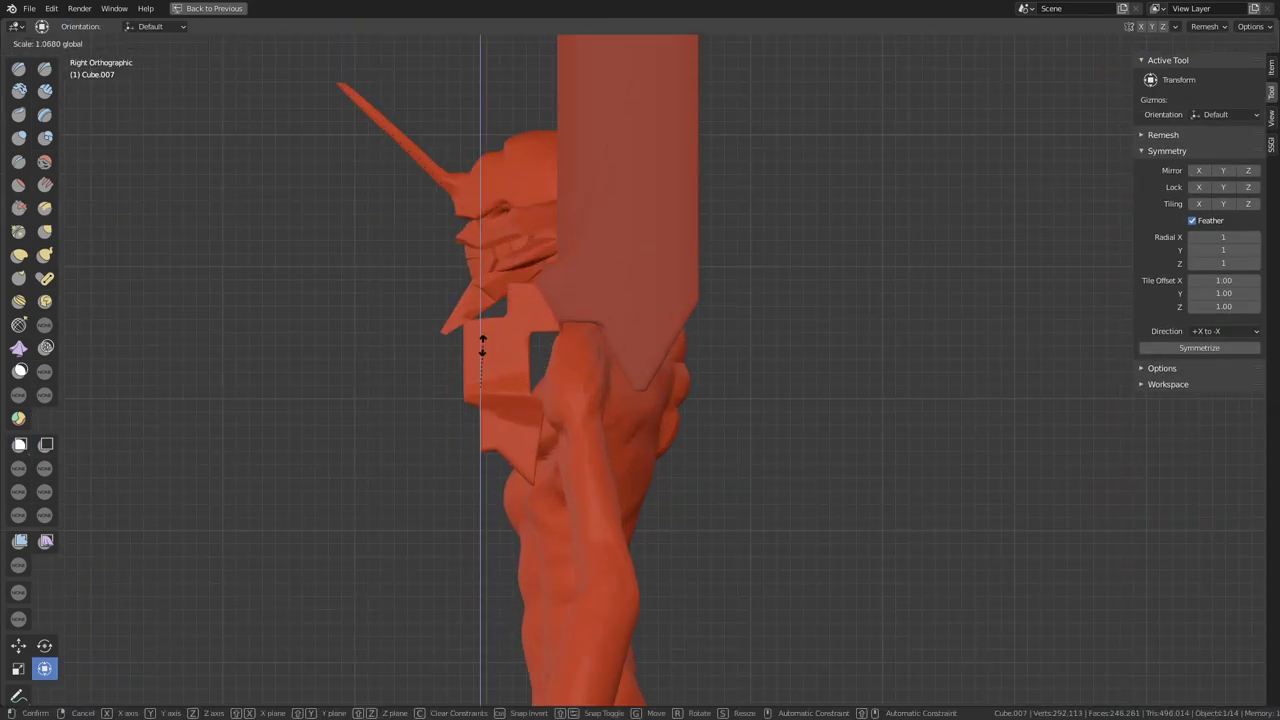
{"action": "left_click", "coordinate": [539, 380]}
{"action": "scroll", "coordinate": [528, 286], "scroll_direction": "up", "scroll_amount": 3}
{"action": "scroll", "coordinate": [470, 390], "scroll_direction": "down", "scroll_amount": 3}
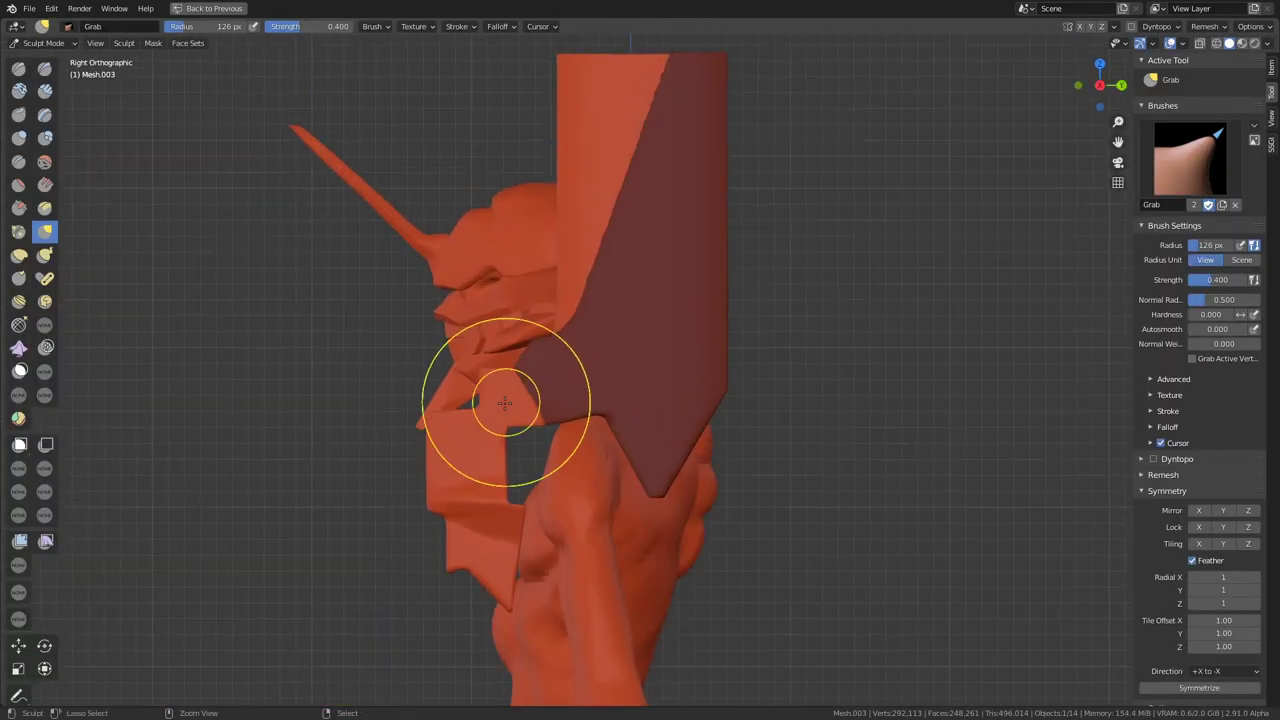
{"action": "scroll", "coordinate": [405, 408], "scroll_direction": "up", "scroll_amount": 2}
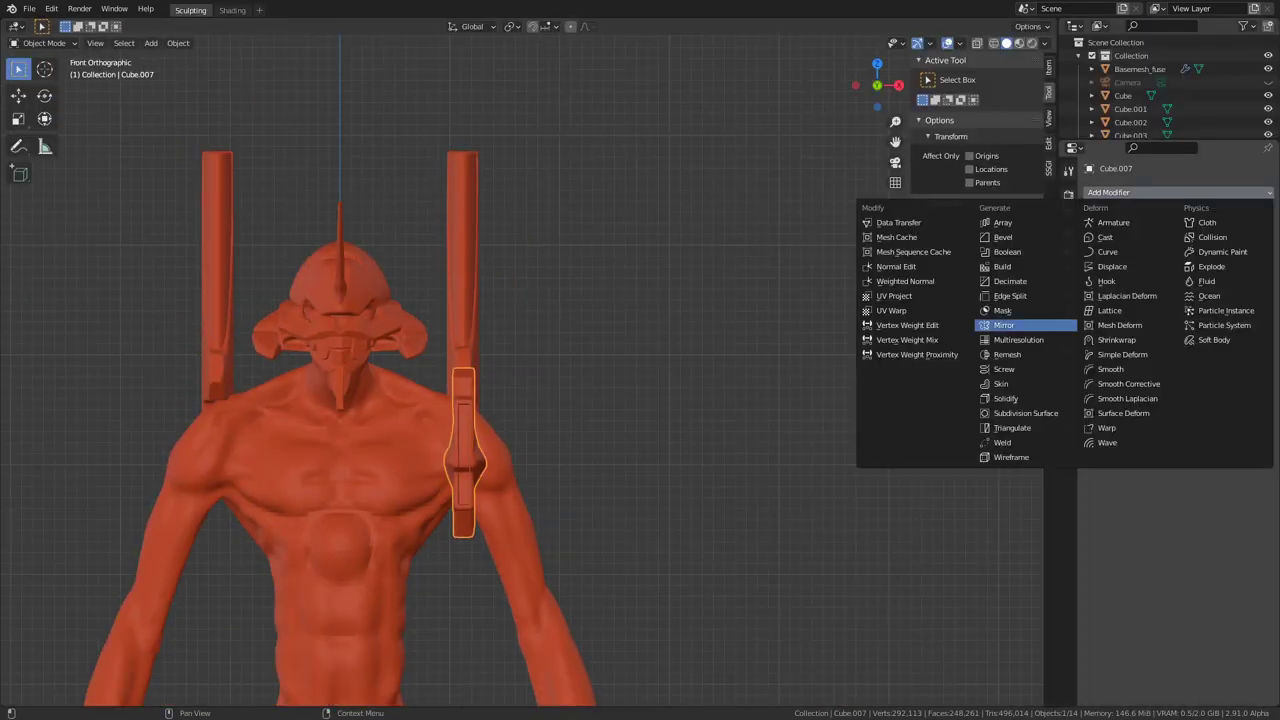
Save the file in front view and dismiss the origin options.
{"action": "key", "text": "KP_1"}
{"action": "key", "text": "ctrl+s"}
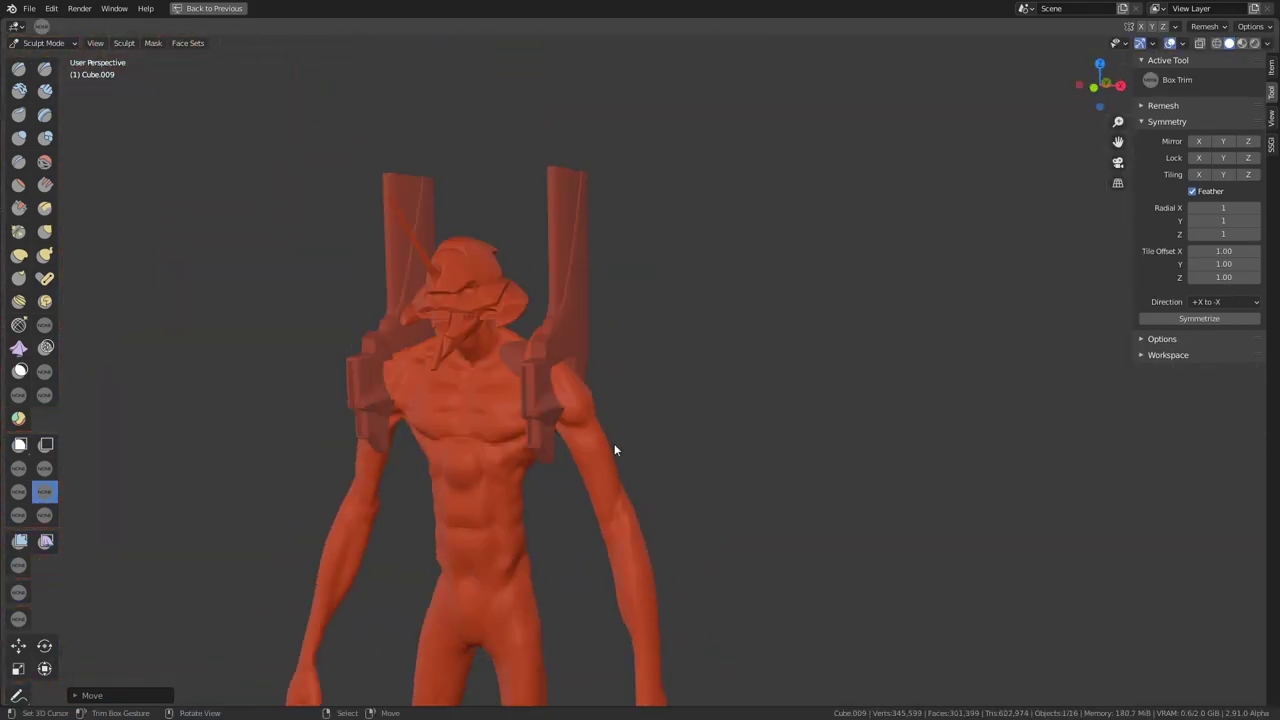
{"action": "left_click", "coordinate": [481, 447]}
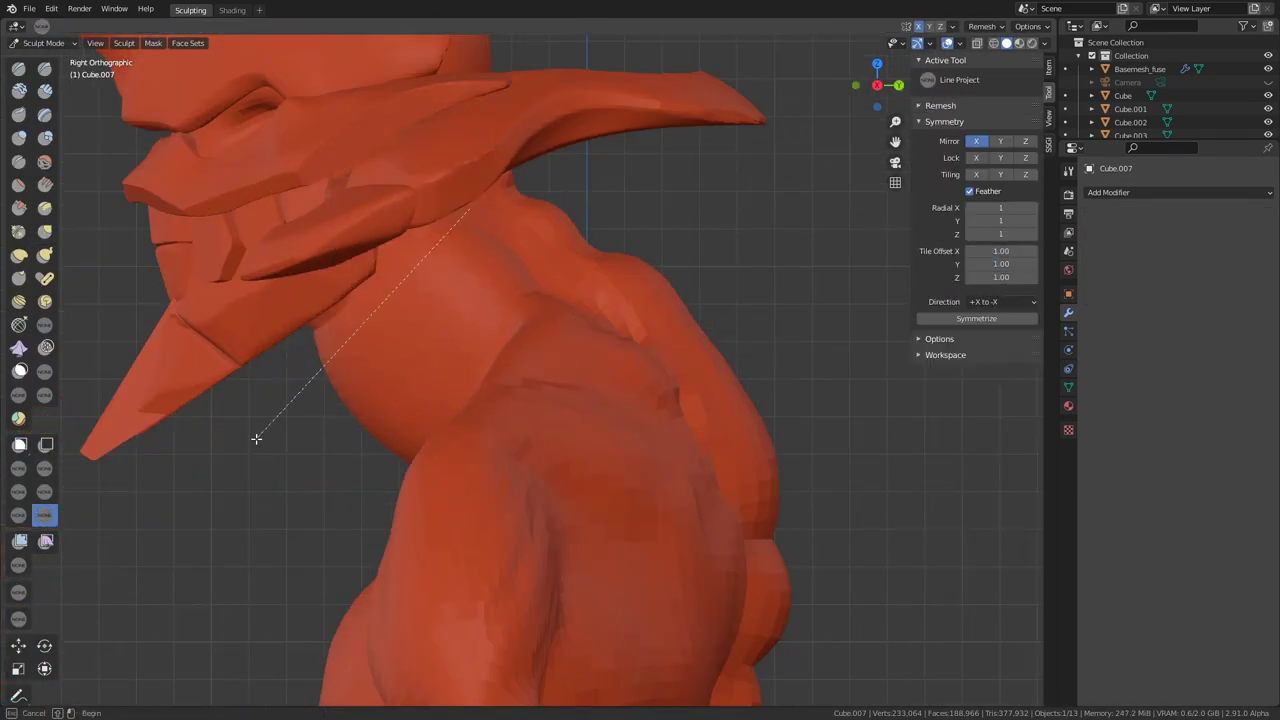
Slice the collar piece with a straight Line Project cut and paint masks on it.
{"action": "mouse_move", "coordinate": [443, 329]}
{"action": "middle_mouse_down"}
{"action": "mouse_move", "coordinate": [477, 400]}
{"action": "mouse_move", "coordinate": [389, 423]}
{"action": "mouse_move", "coordinate": [471, 380]}
{"action": "mouse_move", "coordinate": [475, 285]}
{"action": "mouse_move", "coordinate": [560, 410]}
{"action": "mouse_move", "coordinate": [392, 545]}
{"action": "middle_mouse_up"}
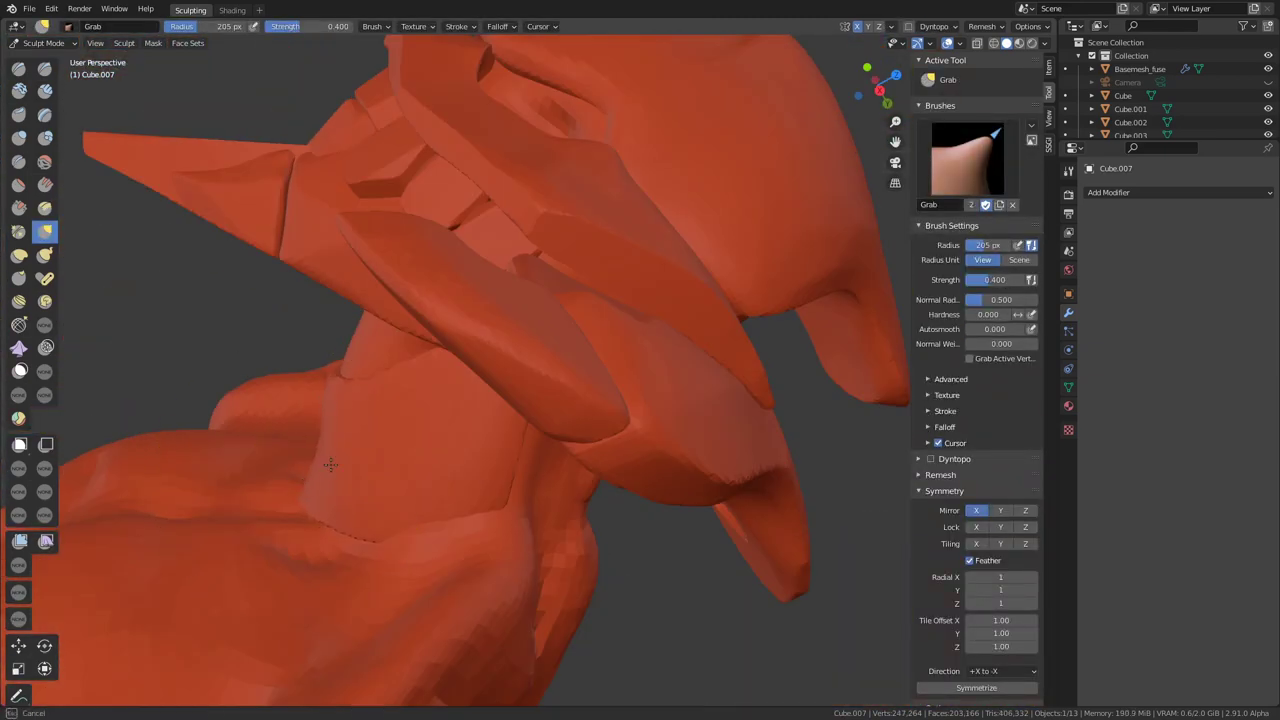
{"action": "left_click_drag", "start_coordinate": [392, 545], "coordinate": [597, 457]}
{"action": "key", "text": "m"}
{"action": "mouse_move", "coordinate": [597, 457]}
{"action": "middle_mouse_down"}
{"action": "mouse_move", "coordinate": [500, 60]}
{"action": "mouse_move", "coordinate": [495, 372]}
{"action": "middle_mouse_up"}
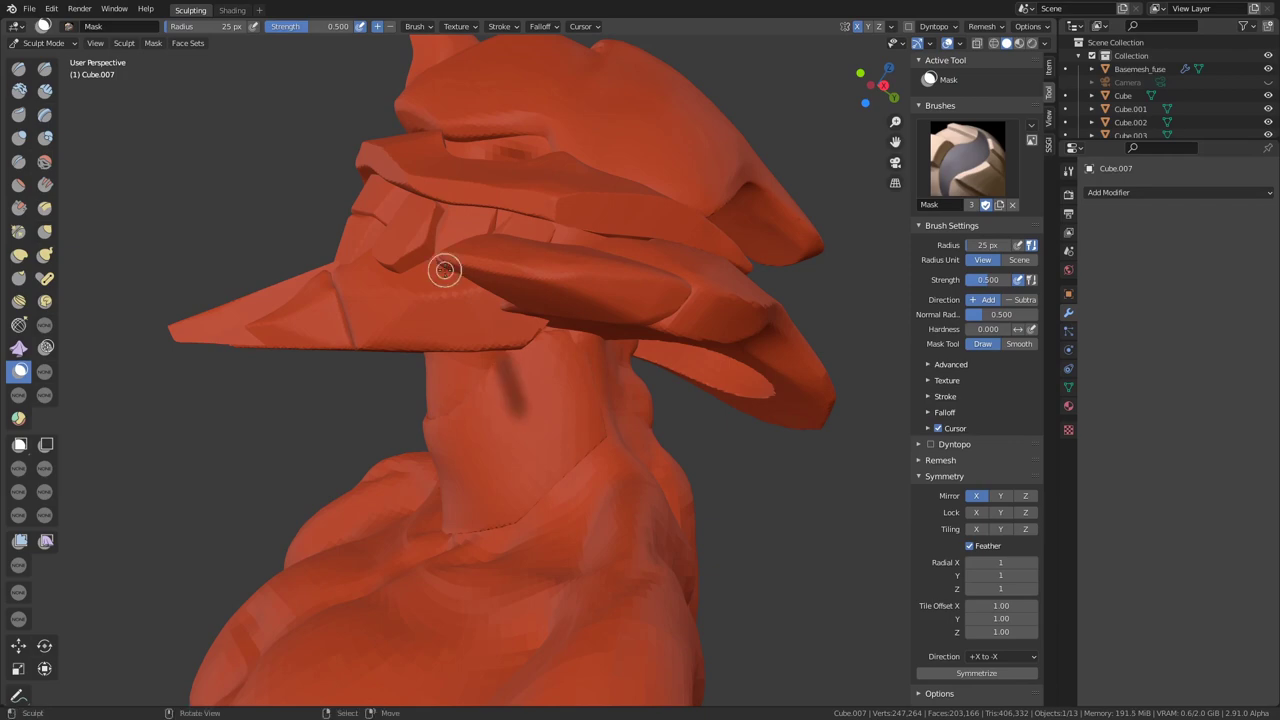
{"action": "middle_click_drag", "start_coordinate": [537, 512], "coordinate": [499, 359], "text": "alt"}
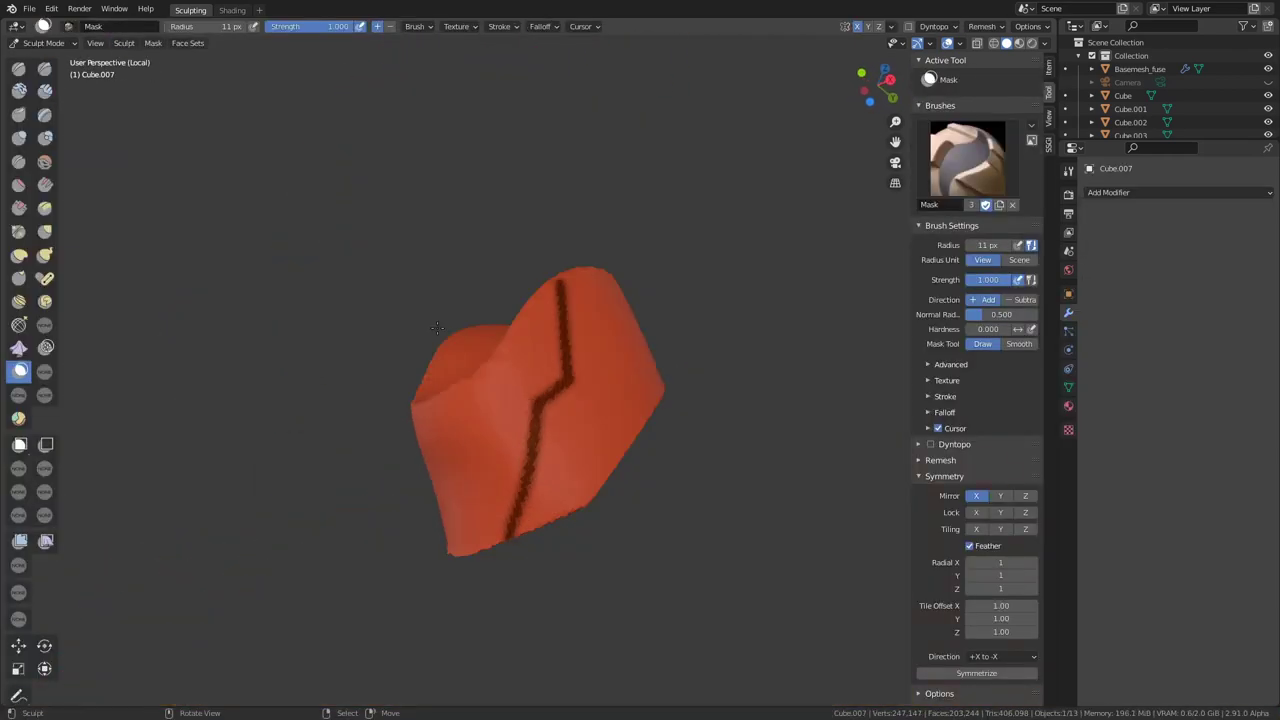
Set the collar's pivot through Quick Favorites and bring back the full model.
{"action": "key", "text": "q"}
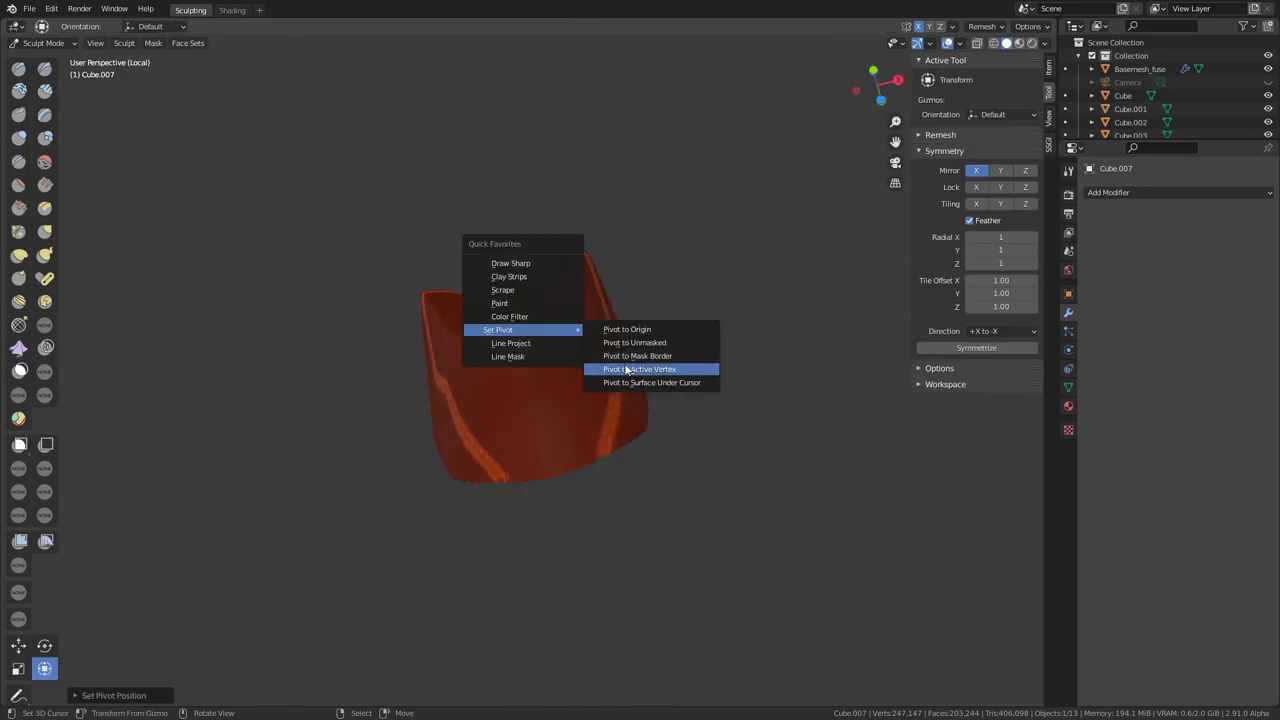
{"action": "key", "text": "KP_Divide"}
{"action": "middle_click_drag", "start_coordinate": [456, 333], "coordinate": [484, 382]}
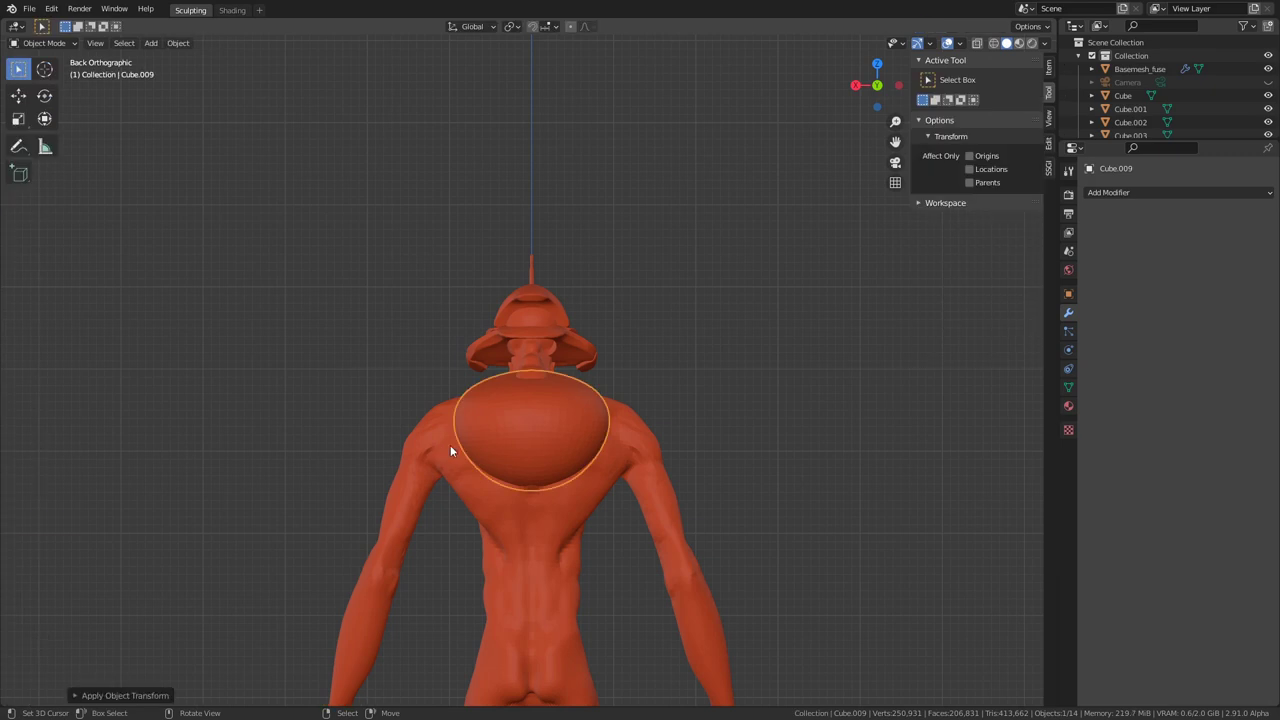
View the upper back from the right side and orbit around it.
{"action": "key", "text": "KP_3"}
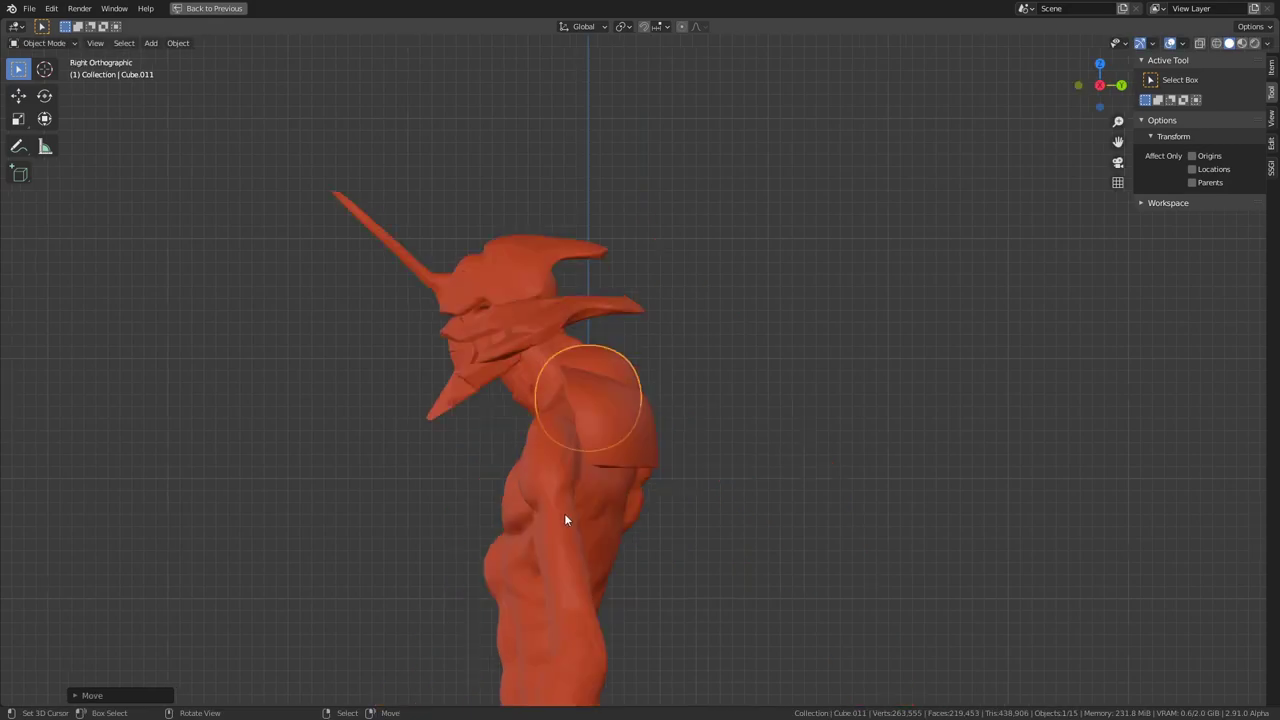
{"action": "scroll", "coordinate": [563, 377], "scroll_direction": "up", "scroll_amount": 4}
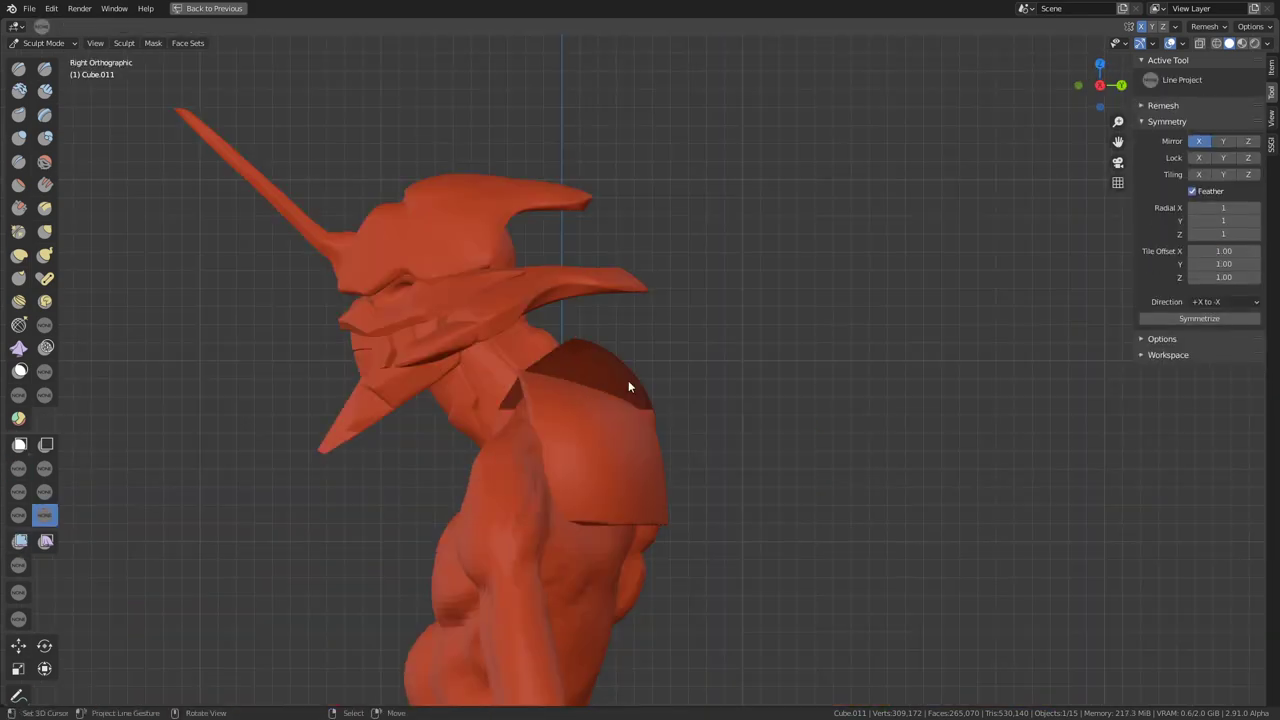
{"action": "mouse_move", "coordinate": [628, 385]}
{"action": "middle_mouse_down"}
{"action": "mouse_move", "coordinate": [766, 398]}
{"action": "mouse_move", "coordinate": [535, 398]}
{"action": "mouse_move", "coordinate": [660, 376]}
{"action": "mouse_move", "coordinate": [556, 371]}
{"action": "middle_mouse_up"}
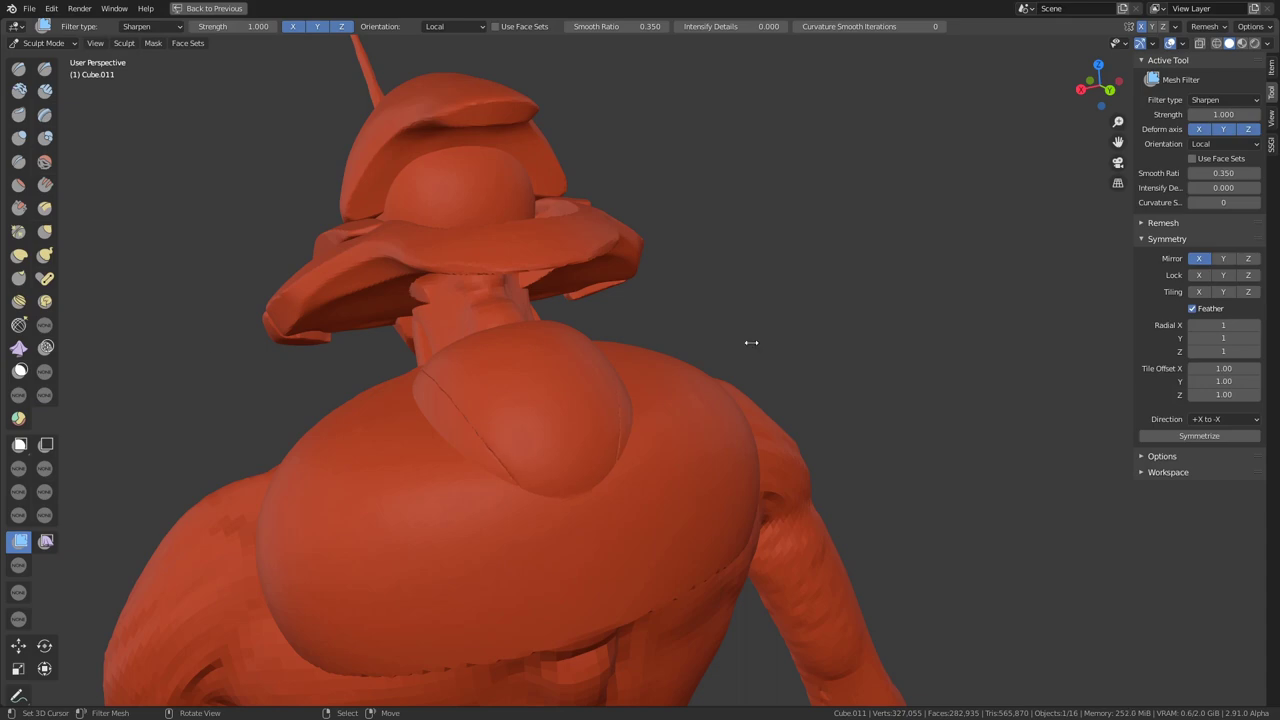
Line-mask a V-shaped area on the back plate and raise it into a stepped tab.
{"action": "left_click", "coordinate": [19, 467]}
{"action": "left_click_drag", "start_coordinate": [375, 388], "coordinate": [435, 520]}
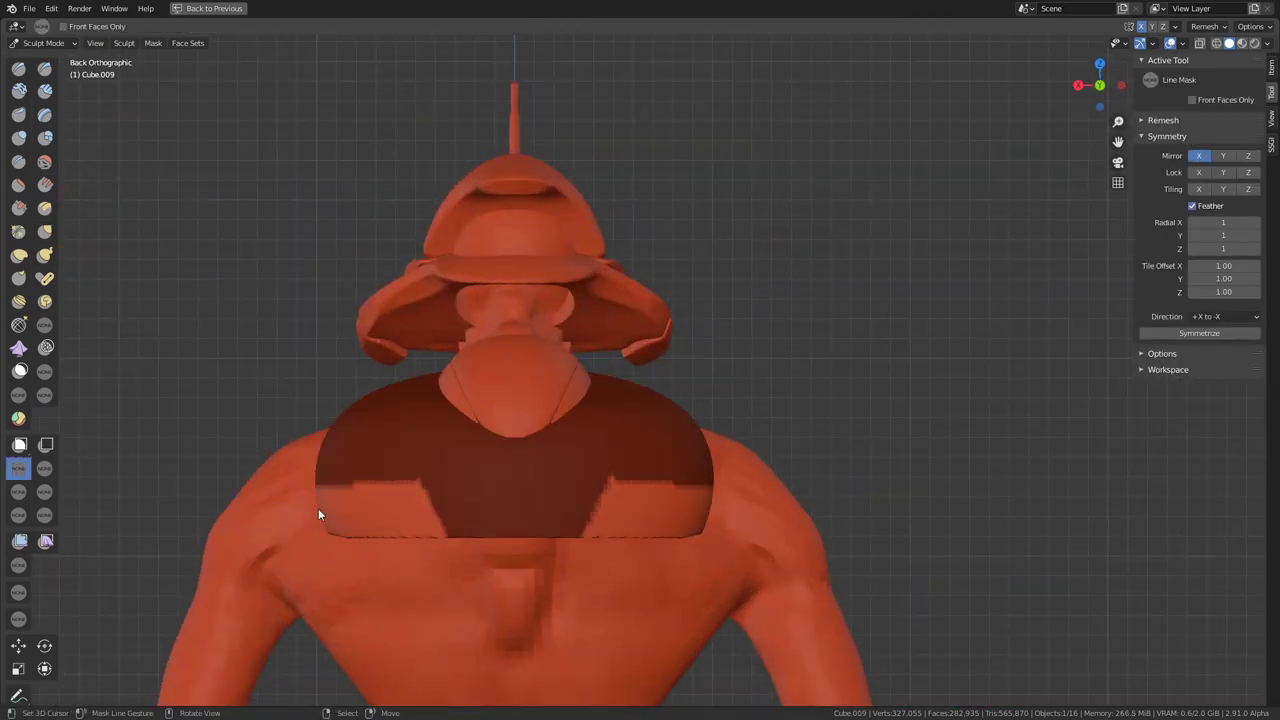
{"action": "mouse_move", "coordinate": [318, 512]}
{"action": "middle_mouse_down"}
{"action": "mouse_move", "coordinate": [404, 507]}
{"action": "mouse_move", "coordinate": [370, 475]}
{"action": "middle_mouse_up"}
{"action": "left_click_drag", "start_coordinate": [339, 491], "coordinate": [340, 497]}
{"action": "mouse_move", "coordinate": [340, 497]}
{"action": "middle_mouse_down"}
{"action": "mouse_move", "coordinate": [596, 337]}
{"action": "mouse_move", "coordinate": [370, 383]}
{"action": "middle_mouse_up"}
Refine the stepped tab with the Grab brush and orbit round to the figure's front.
{"action": "key", "text": "g"}
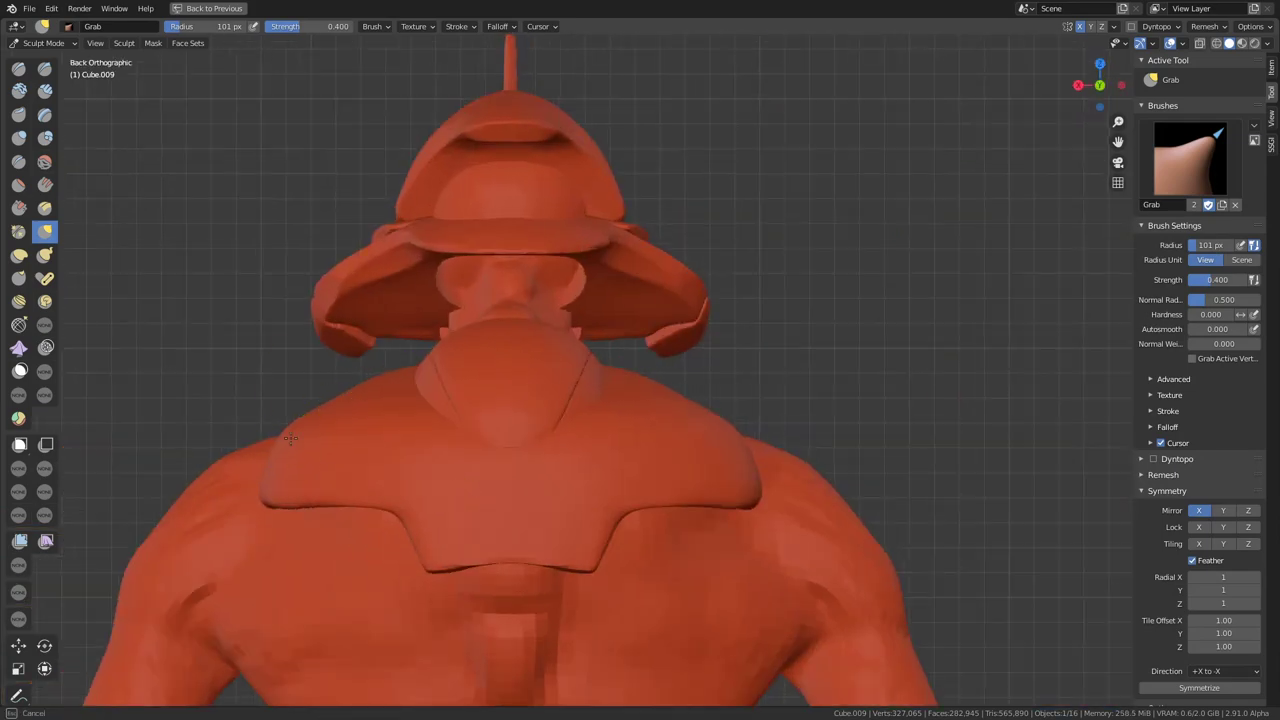
{"action": "mouse_move", "coordinate": [458, 430]}
{"action": "middle_mouse_down"}
{"action": "mouse_move", "coordinate": [302, 465]}
{"action": "mouse_move", "coordinate": [504, 408]}
{"action": "mouse_move", "coordinate": [571, 366]}
{"action": "mouse_move", "coordinate": [639, 411]}
{"action": "mouse_move", "coordinate": [523, 366]}
{"action": "middle_mouse_up"}
{"action": "key", "text": "g"}
{"action": "scroll", "coordinate": [560, 380], "scroll_direction": "down", "scroll_amount": 5}
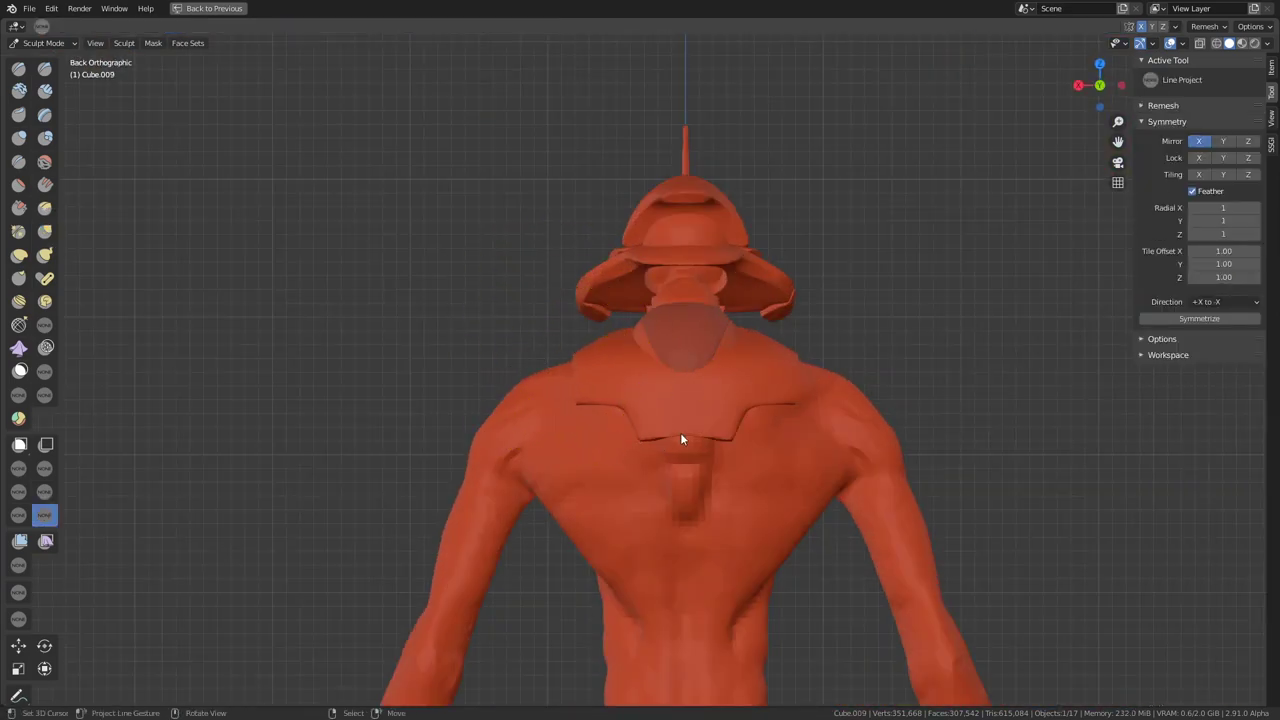
{"action": "key", "text": "g"}
{"action": "mouse_move", "coordinate": [620, 417]}
{"action": "middle_mouse_down"}
{"action": "mouse_move", "coordinate": [680, 409]}
{"action": "mouse_move", "coordinate": [659, 389]}
{"action": "middle_mouse_up"}
{"action": "scroll", "coordinate": [659, 389], "scroll_direction": "down", "scroll_amount": 3}
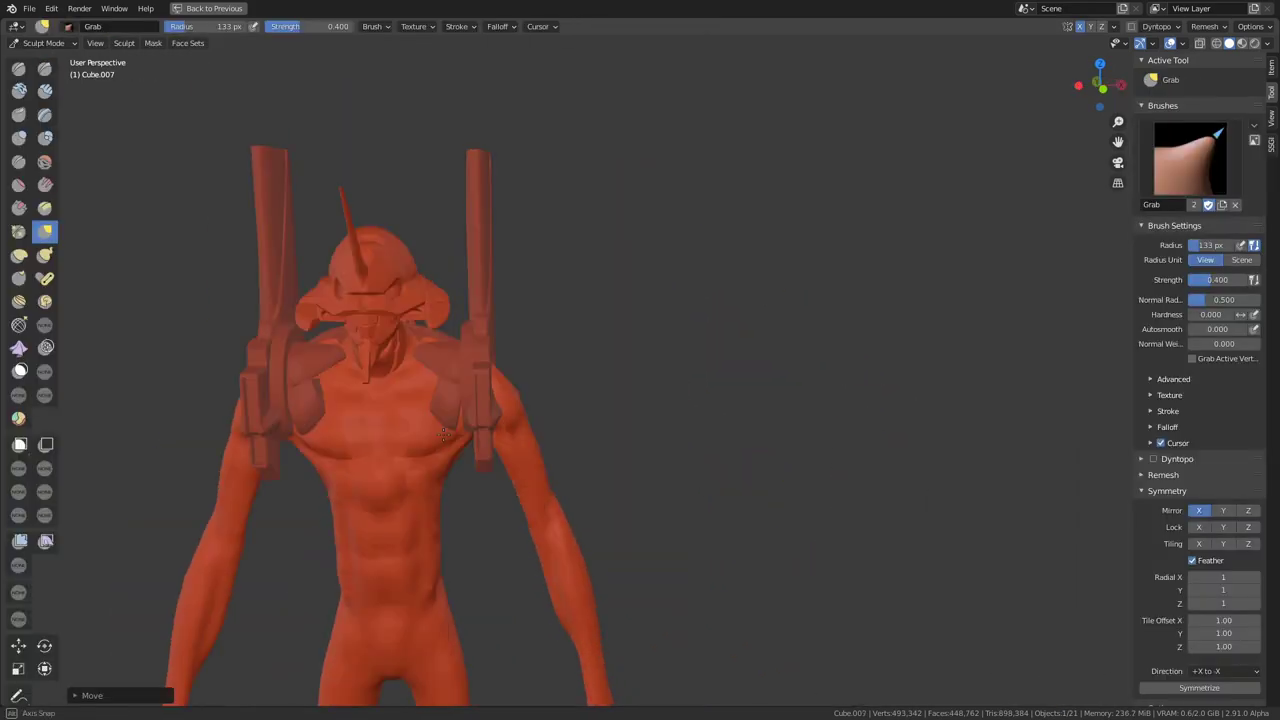
Box out the upper chest with a straight-line cut to form the plate.
{"action": "middle_click_drag", "start_coordinate": [657, 323], "coordinate": [514, 294]}
{"action": "scroll", "coordinate": [358, 378], "scroll_direction": "up", "scroll_amount": 3}
{"action": "mouse_move", "coordinate": [366, 400]}
{"action": "middle_mouse_down"}
{"action": "mouse_move", "coordinate": [635, 362]}
{"action": "mouse_move", "coordinate": [741, 428]}
{"action": "middle_mouse_up"}
{"action": "scroll", "coordinate": [635, 362], "scroll_direction": "down", "scroll_amount": 5}
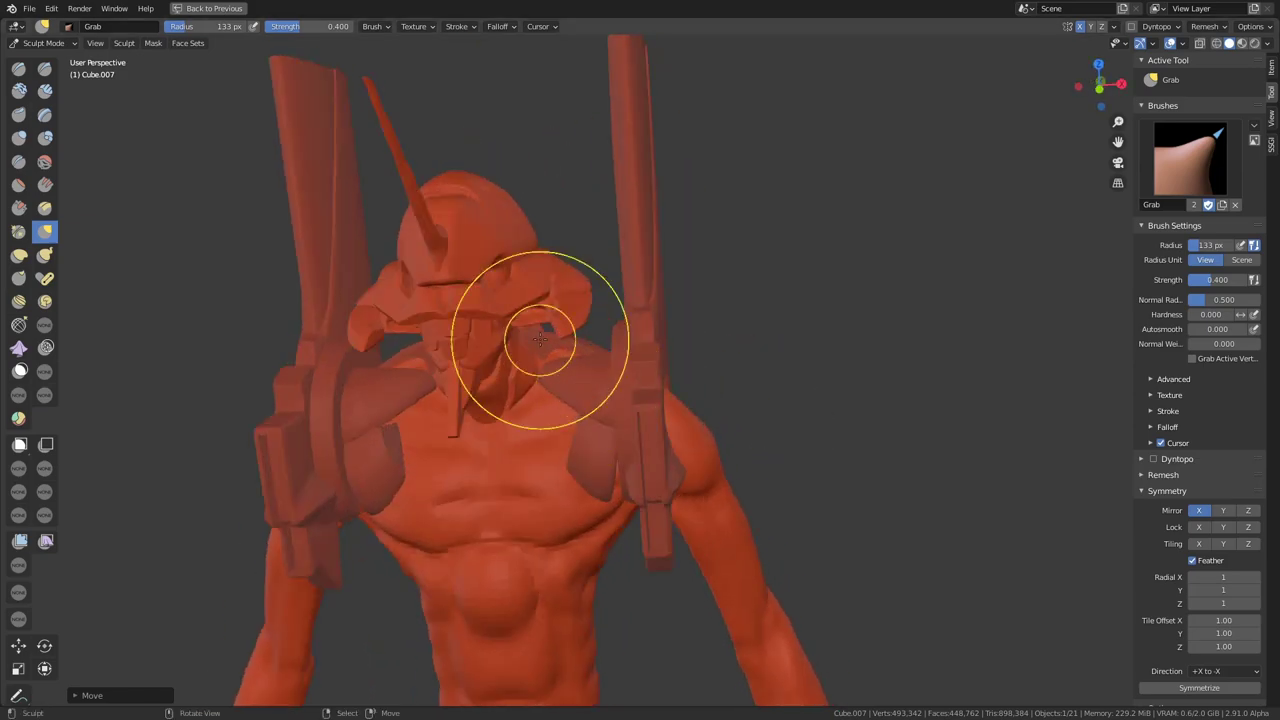
{"action": "mouse_move", "coordinate": [605, 373]}
{"action": "middle_mouse_down"}
{"action": "mouse_move", "coordinate": [571, 329]}
{"action": "mouse_move", "coordinate": [571, 363]}
{"action": "mouse_move", "coordinate": [470, 357]}
{"action": "middle_mouse_up"}
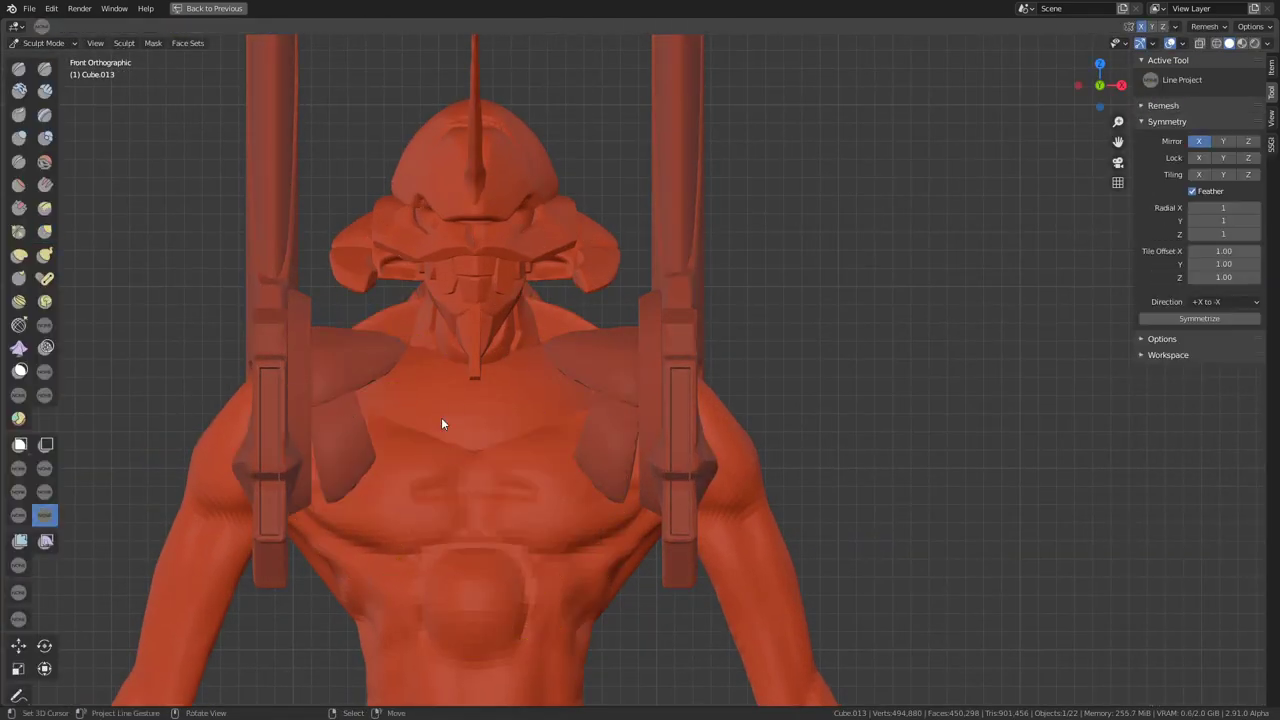
{"action": "left_click", "coordinate": [388, 366]}
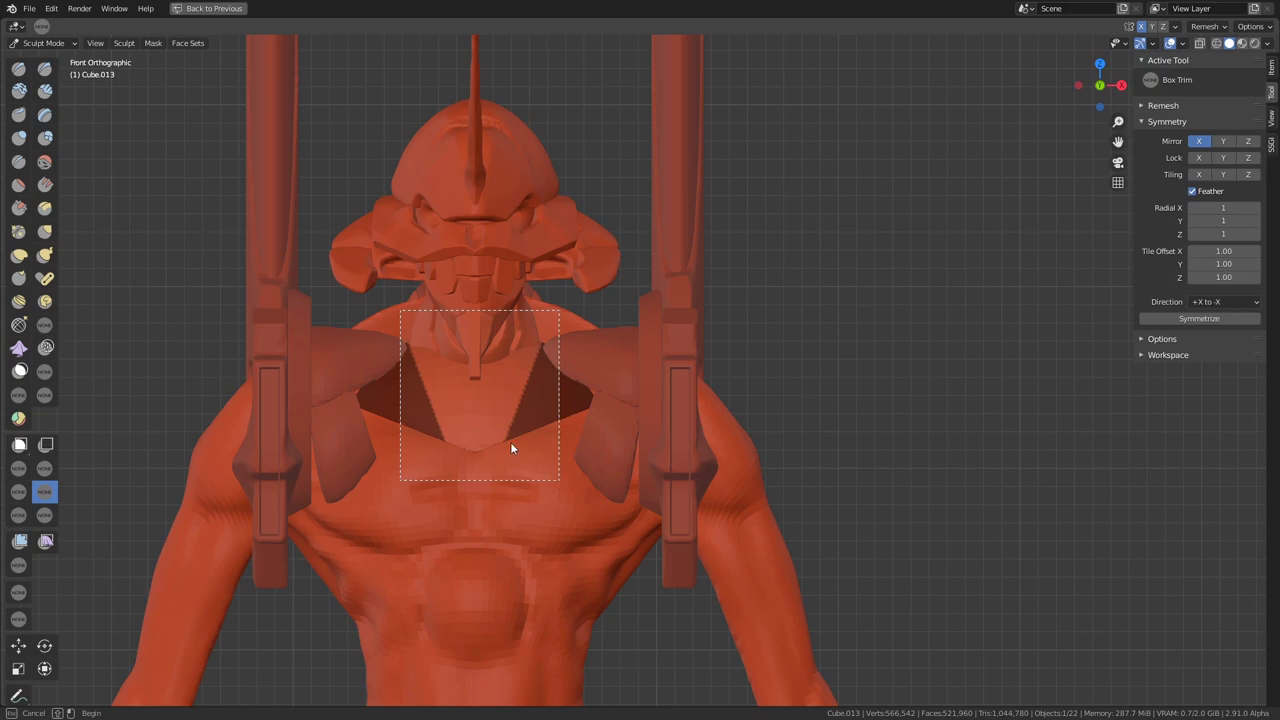
{"action": "left_click_drag", "start_coordinate": [444, 455], "coordinate": [504, 324]}
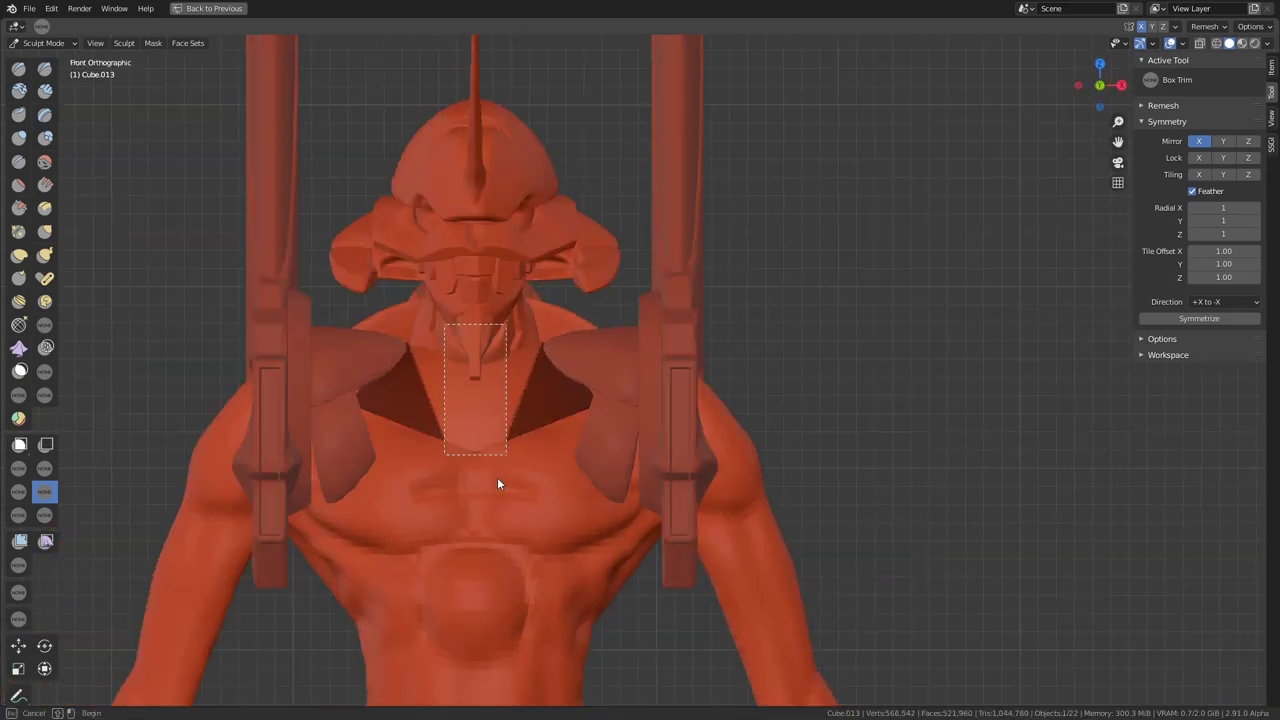
Pull the chest plate's edges with Grab, checking it straight from the front.
{"action": "scroll", "coordinate": [547, 332], "scroll_direction": "up", "scroll_amount": 3}
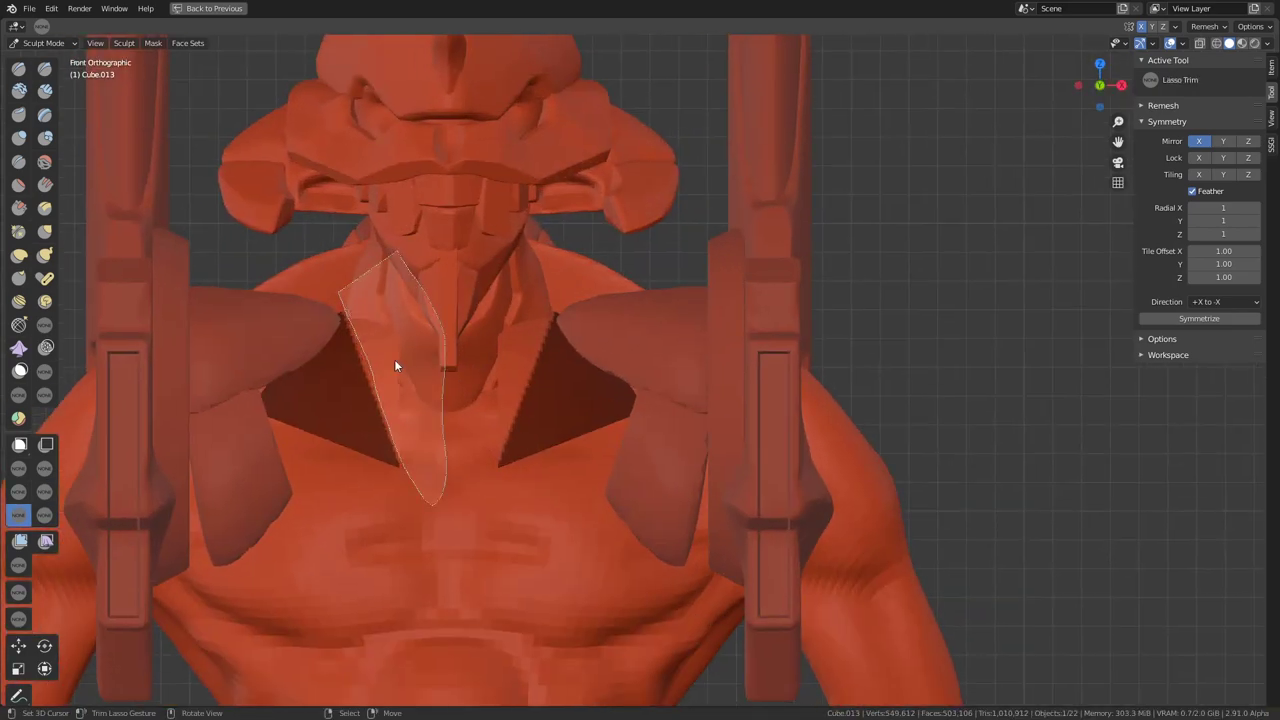
{"action": "middle_click_drag", "start_coordinate": [394, 366], "coordinate": [505, 384]}
{"action": "key", "text": "g"}
{"action": "middle_click_drag", "start_coordinate": [623, 349], "coordinate": [623, 449]}
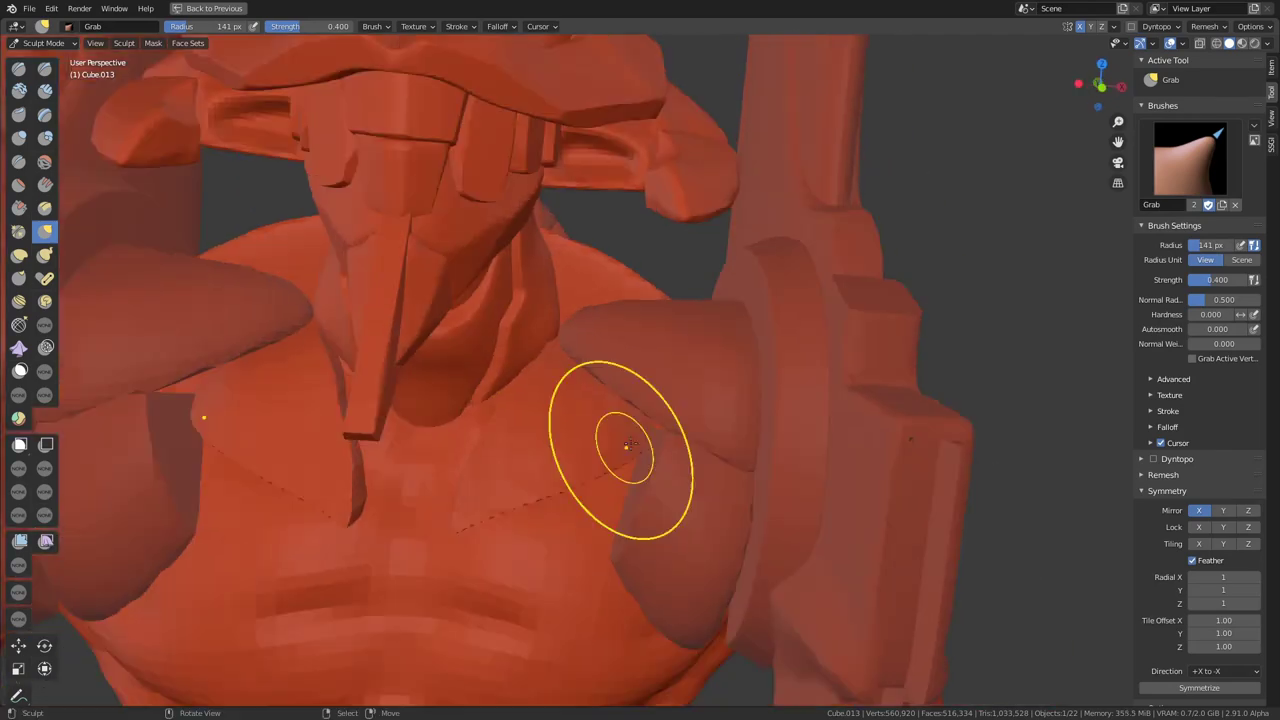
{"action": "key", "text": "KP_1"}
{"action": "scroll", "coordinate": [529, 423], "scroll_direction": "up", "scroll_amount": 3}
Smooth the chest plate with Scrape and Grab using a 62 px brush radius.
{"action": "key", "text": "shift+t"}
{"action": "scroll", "coordinate": [529, 423], "scroll_direction": "down", "scroll_amount": 3}
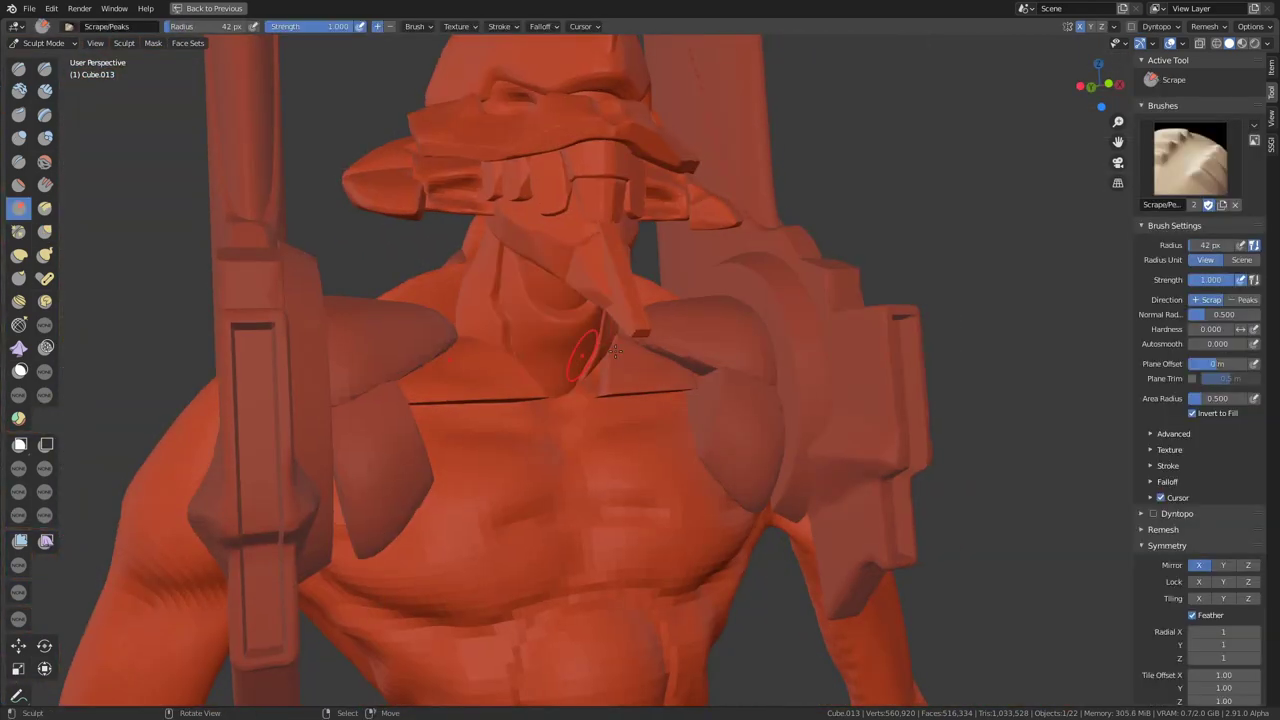
{"action": "scroll", "coordinate": [529, 423], "scroll_direction": "down", "scroll_amount": 2}
{"action": "mouse_move", "coordinate": [529, 423]}
{"action": "middle_mouse_down"}
{"action": "mouse_move", "coordinate": [629, 440]}
{"action": "mouse_move", "coordinate": [651, 409]}
{"action": "middle_mouse_up"}
{"action": "scroll", "coordinate": [629, 440], "scroll_direction": "up", "scroll_amount": 3}
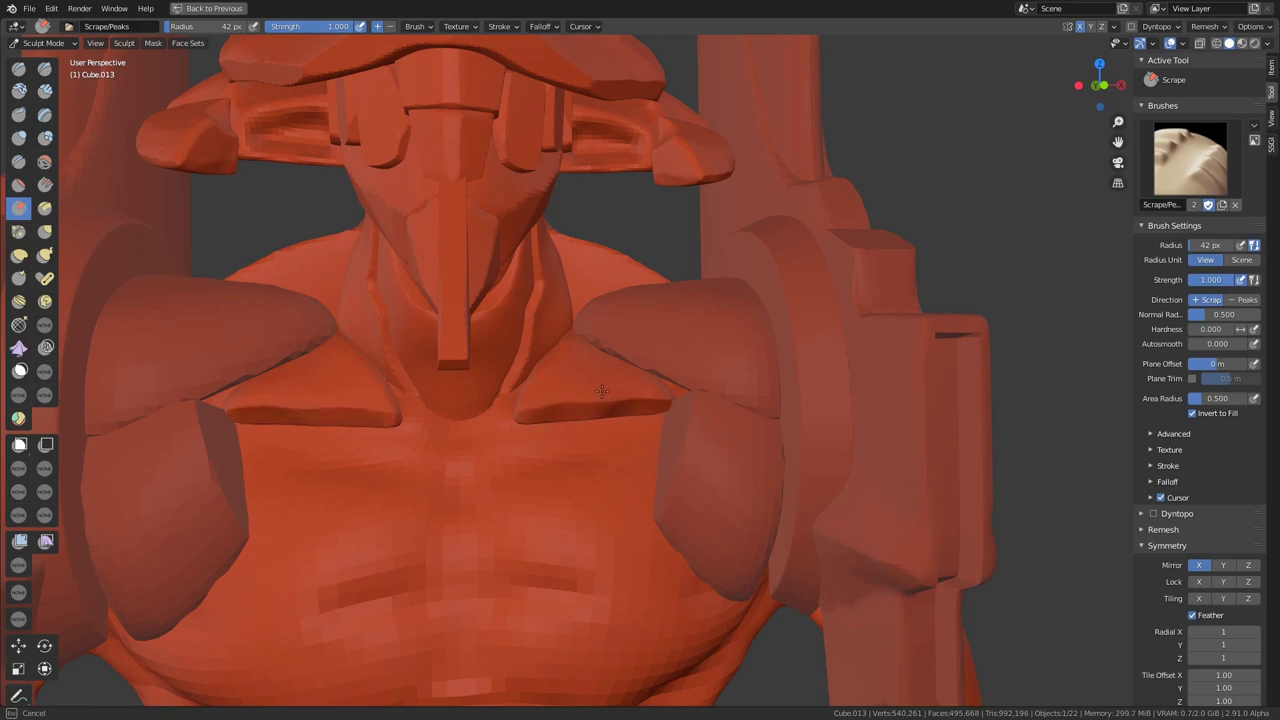
{"action": "middle_click_drag", "start_coordinate": [601, 390], "coordinate": [285, 361]}
{"action": "mouse_move", "coordinate": [369, 385]}
{"action": "middle_mouse_down"}
{"action": "mouse_move", "coordinate": [629, 523]}
{"action": "mouse_move", "coordinate": [565, 375]}
{"action": "mouse_move", "coordinate": [660, 363]}
{"action": "middle_mouse_up"}
{"action": "key", "text": "f"}
{"action": "left_click", "coordinate": [650, 523]}
{"action": "key", "text": "g"}
{"action": "scroll", "coordinate": [565, 375], "scroll_direction": "down", "scroll_amount": 5}
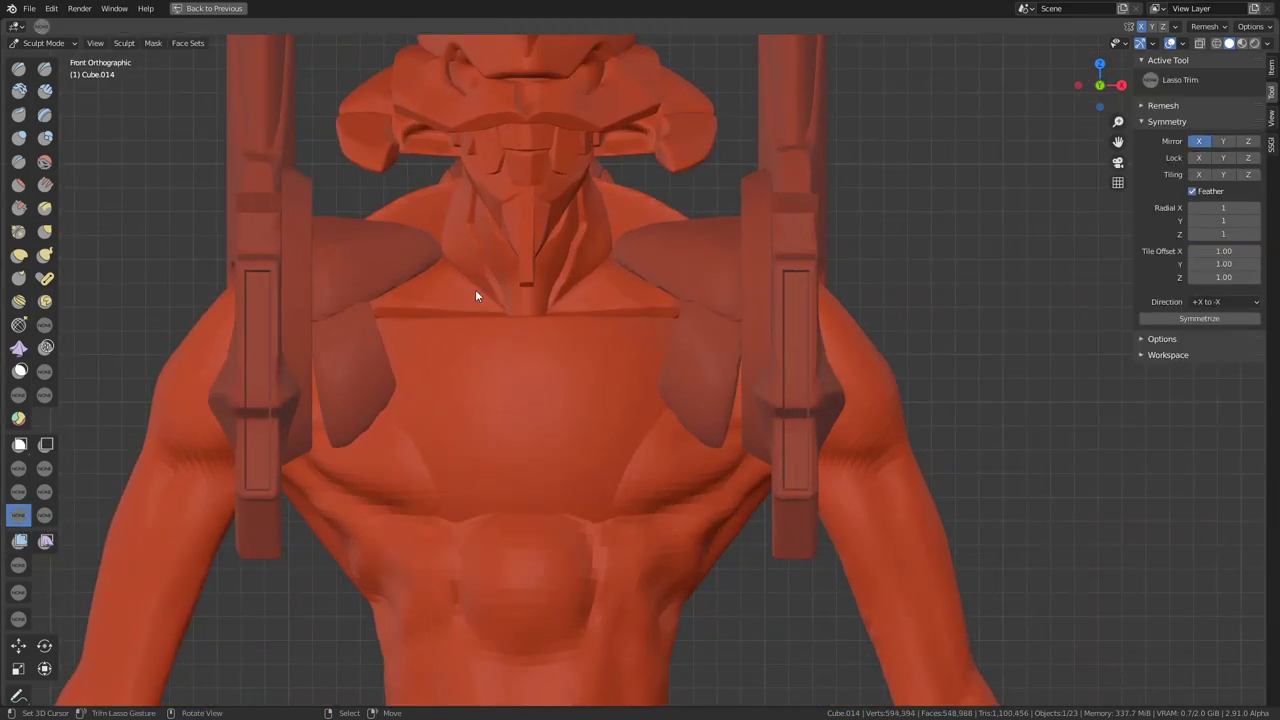
Remesh the new armor blob and trim away its lower part.
{"action": "key", "text": "g"}
{"action": "key", "text": "r"}
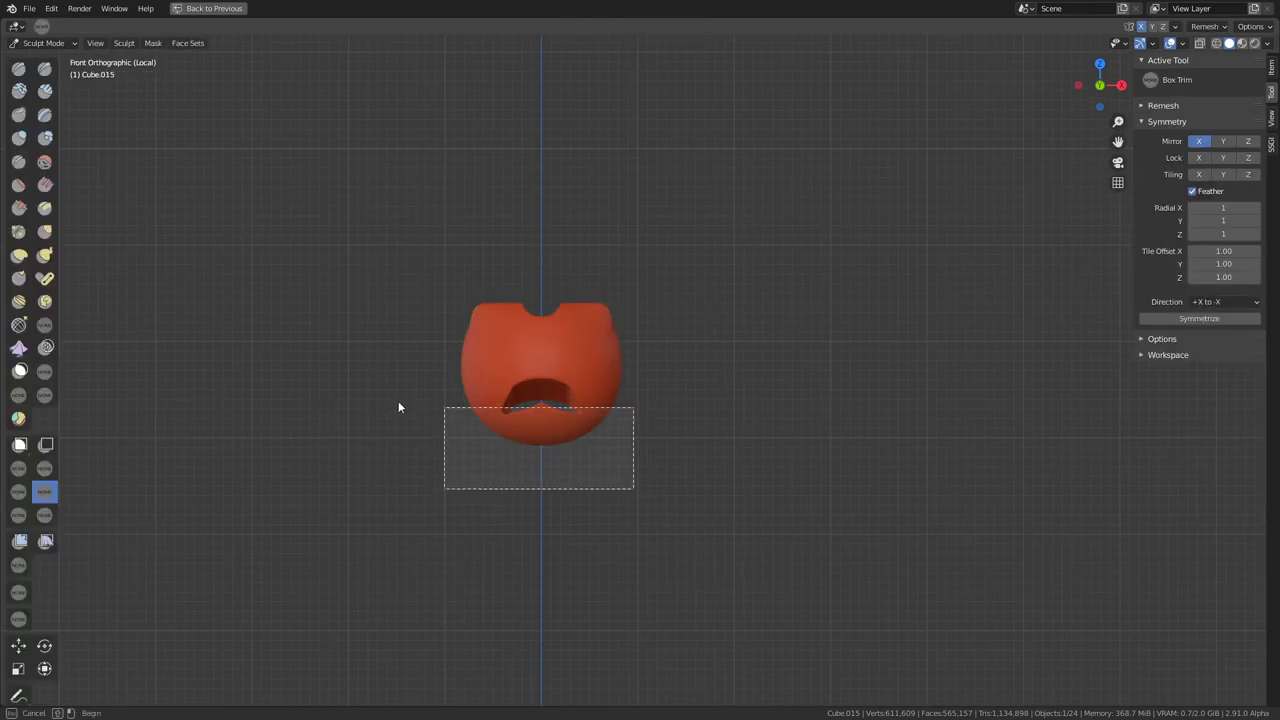
{"action": "left_click_drag", "start_coordinate": [657, 494], "coordinate": [657, 494]}
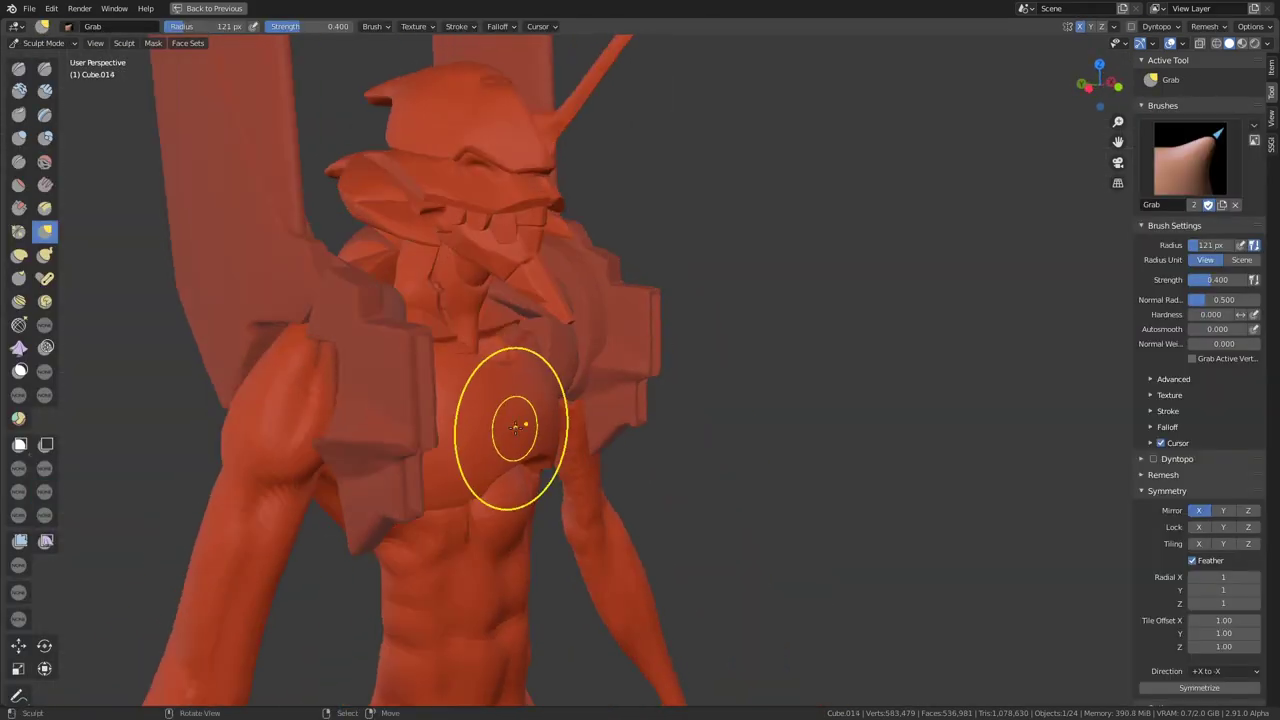
{"action": "key", "text": "shift+r"}
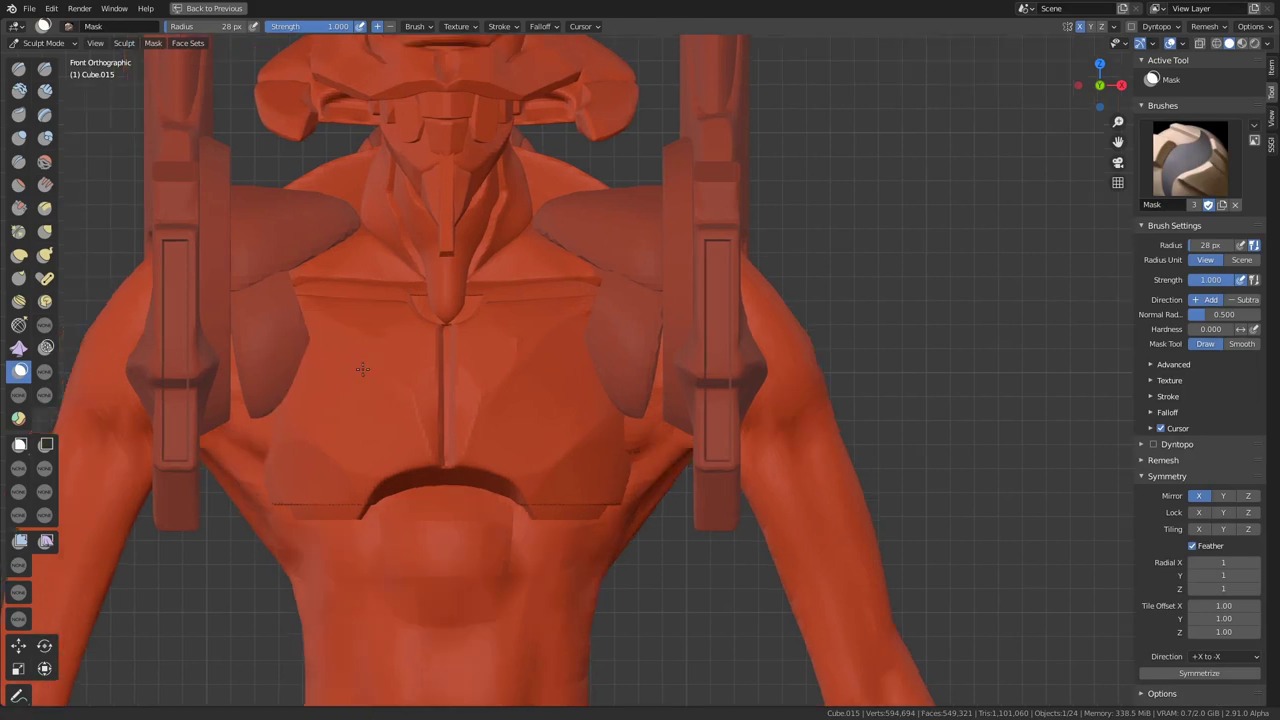
Mask the shoulder areas and box-trim the thin sliver above the dome.
{"action": "left_click", "coordinate": [508, 345]}
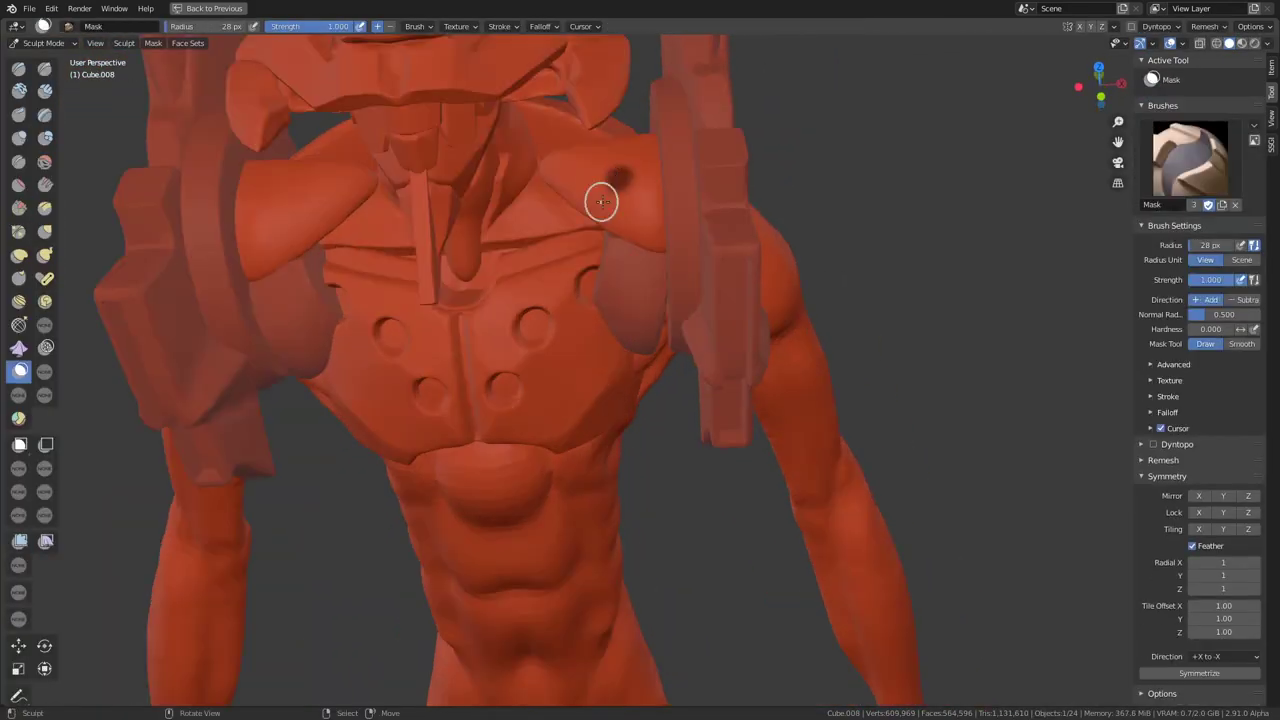
{"action": "middle_click_drag", "start_coordinate": [442, 244], "coordinate": [466, 349]}
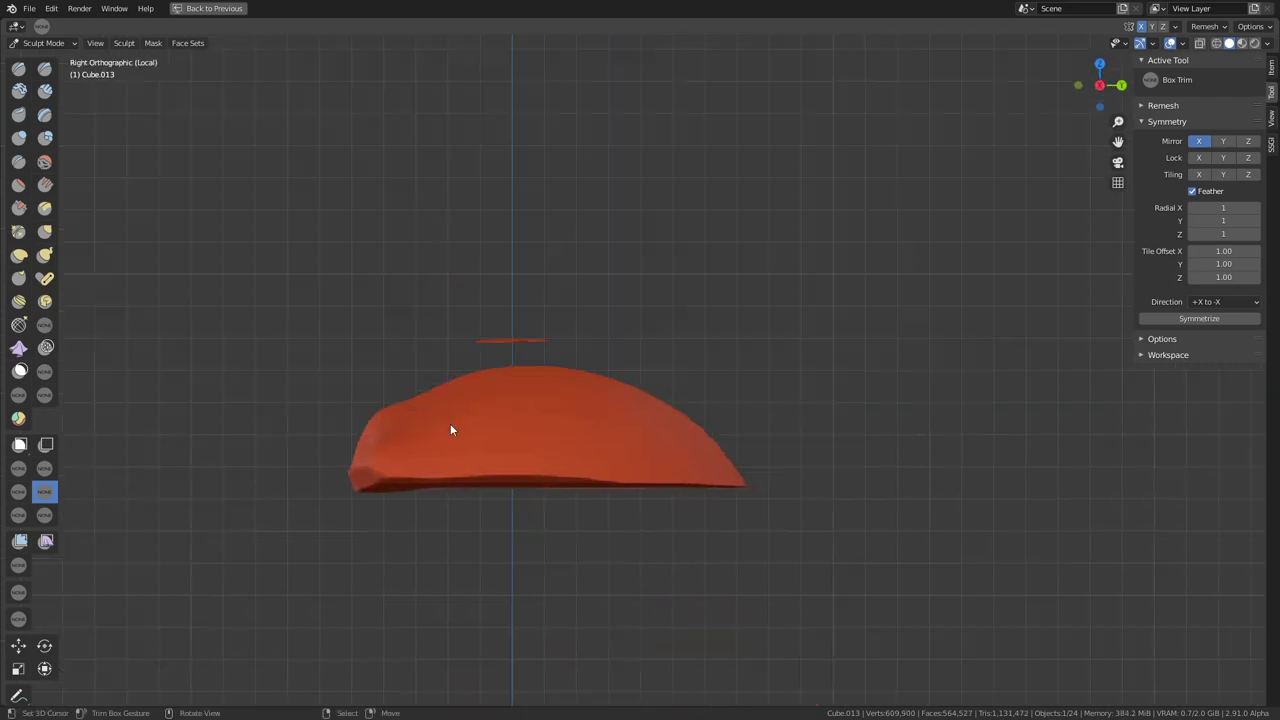
{"action": "right_click", "coordinate": [30, 516]}
{"action": "left_click", "coordinate": [65, 516]}
{"action": "left_click_drag", "start_coordinate": [441, 300], "coordinate": [576, 363]}
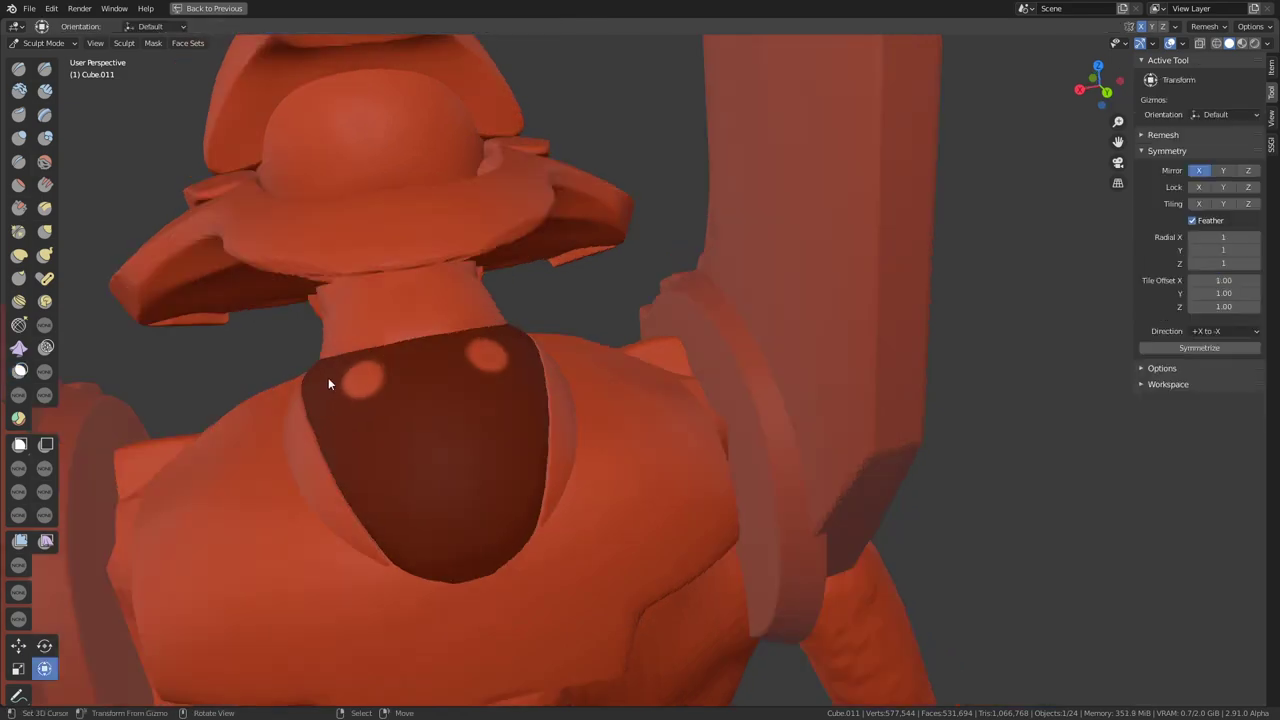
{"action": "key", "text": "g"}
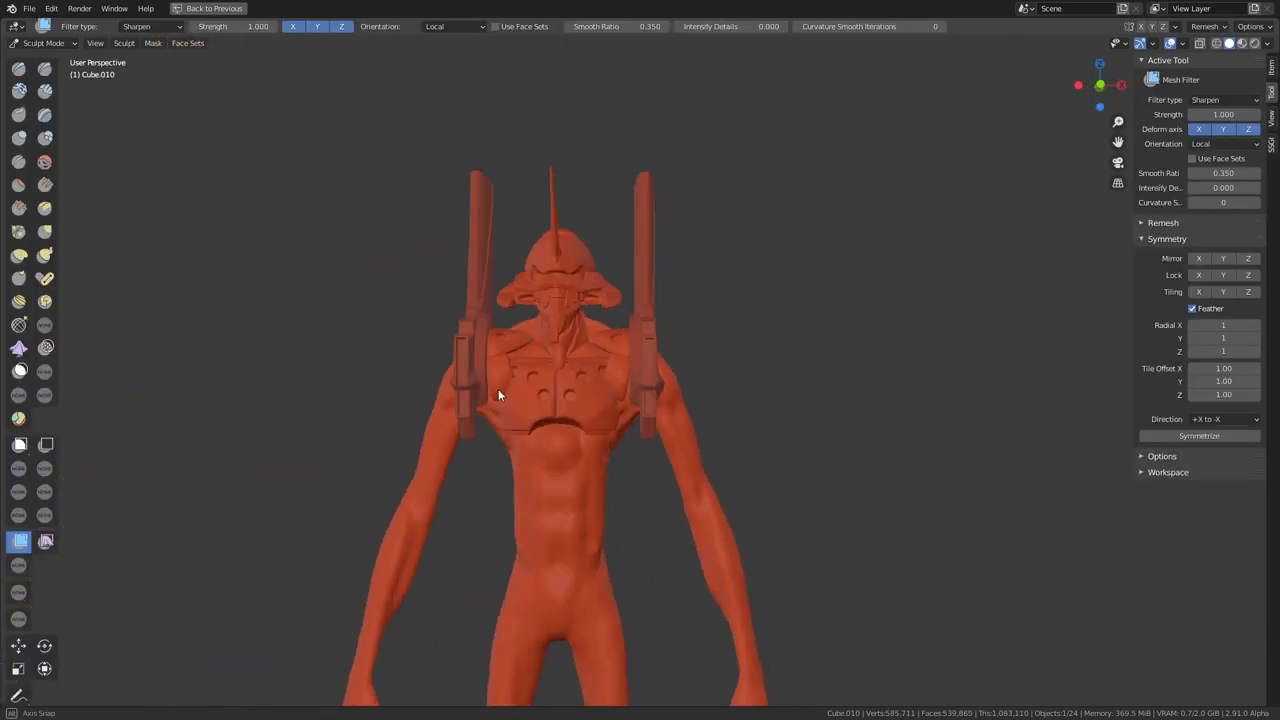
Cut away part of the new lower chest plate and check it from the front.
{"action": "middle_click_drag", "start_coordinate": [498, 395], "coordinate": [568, 379]}
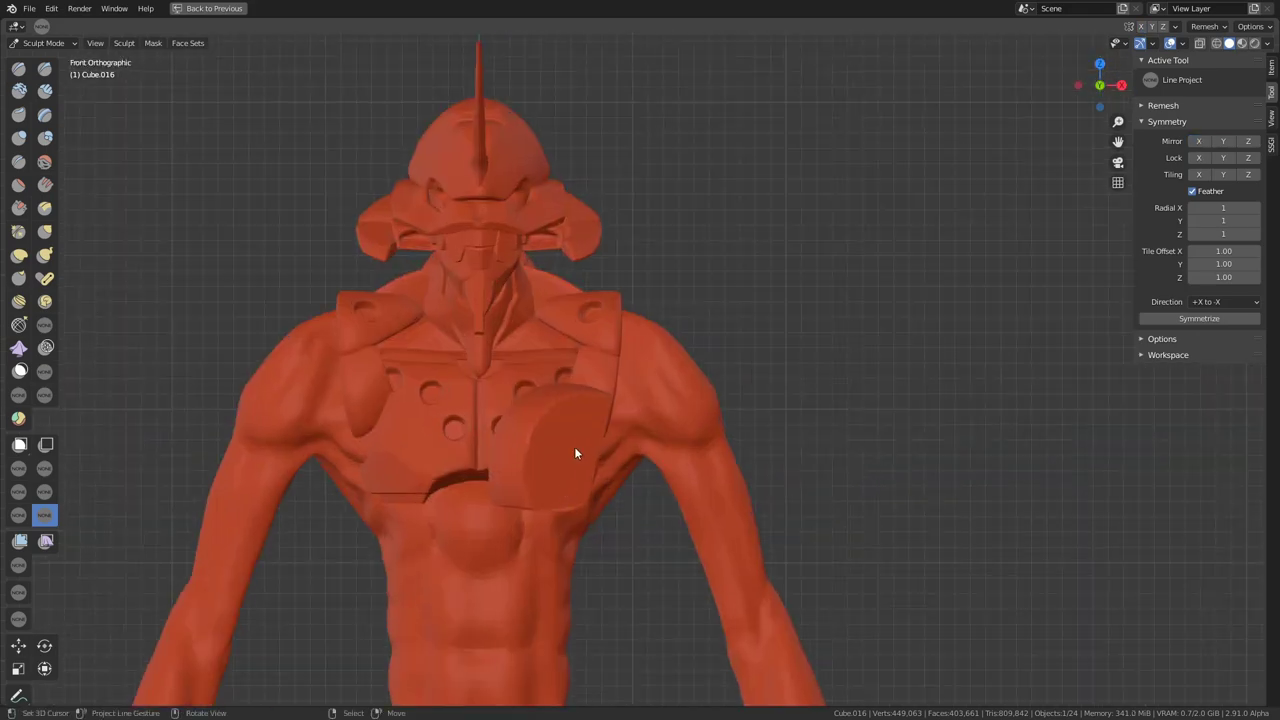
{"action": "left_click_drag", "start_coordinate": [452, 346], "coordinate": [503, 427]}
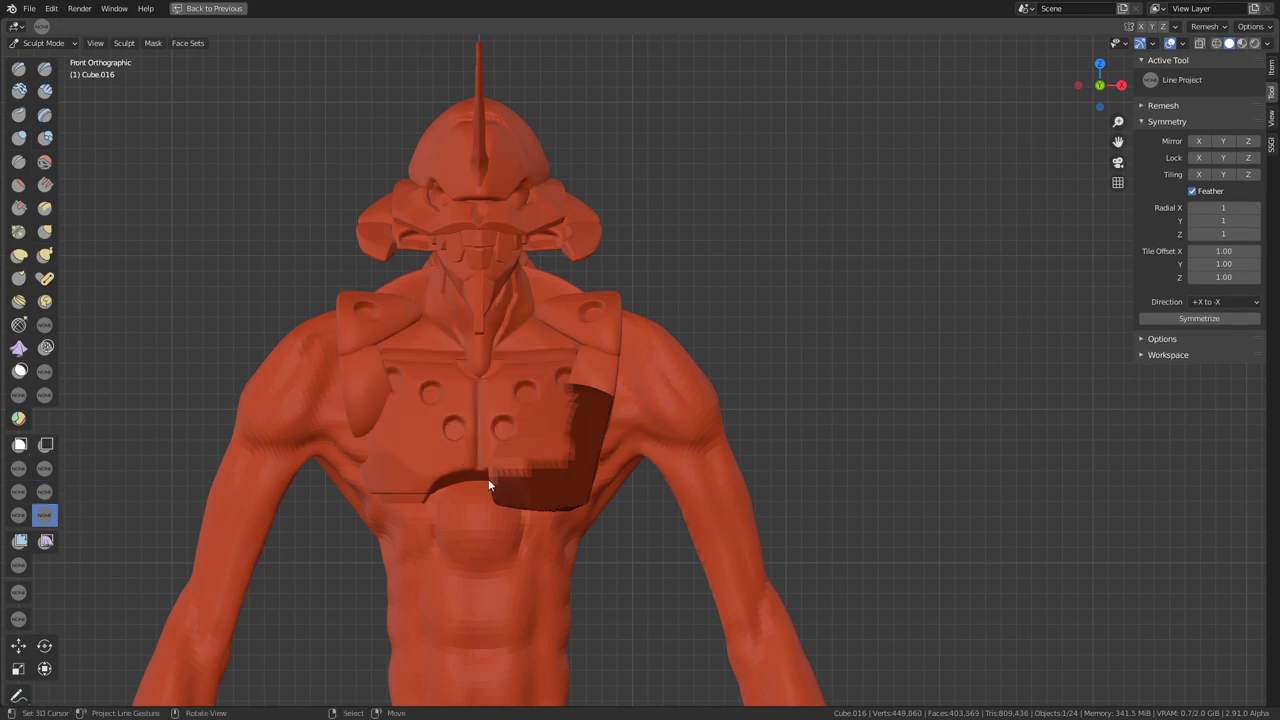
{"action": "mouse_move", "coordinate": [450, 487]}
{"action": "middle_mouse_down"}
{"action": "mouse_move", "coordinate": [572, 646]}
{"action": "mouse_move", "coordinate": [530, 455]}
{"action": "mouse_move", "coordinate": [680, 368]}
{"action": "mouse_move", "coordinate": [536, 204]}
{"action": "mouse_move", "coordinate": [524, 369]}
{"action": "mouse_move", "coordinate": [408, 353]}
{"action": "middle_mouse_up"}
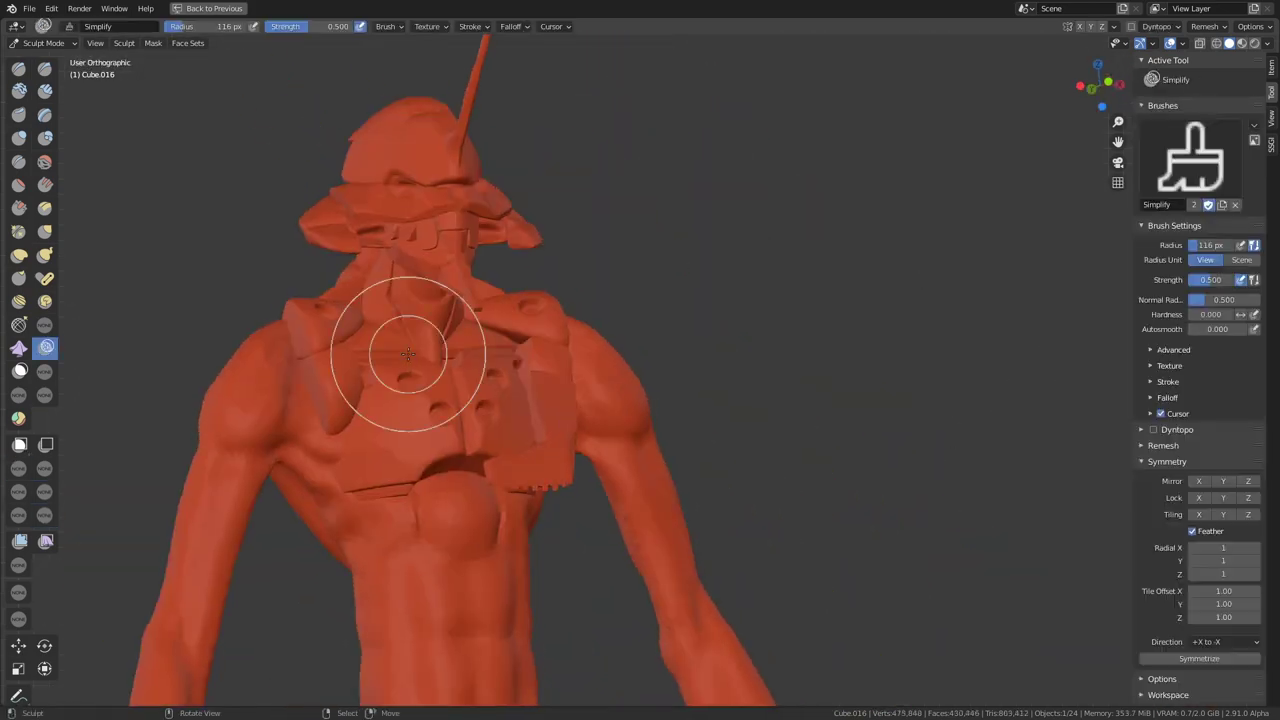
{"action": "key", "text": "KP_1"}
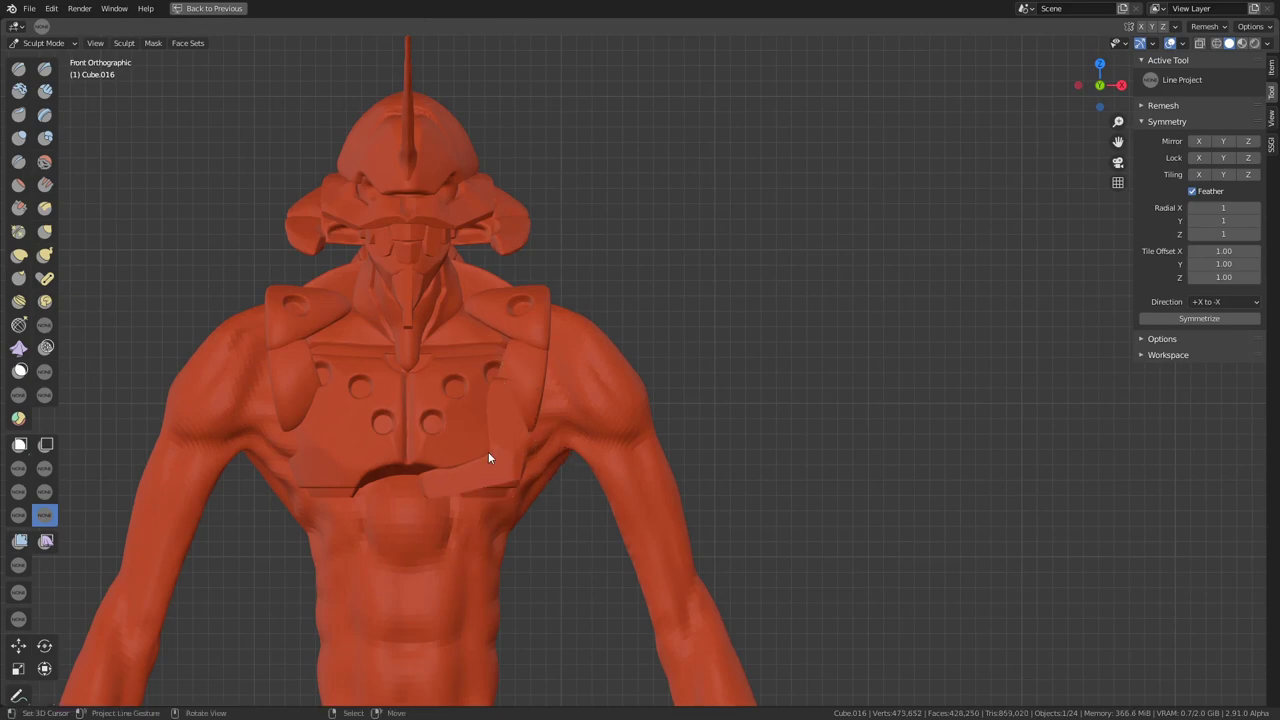
Shape the lower chest plate with Transform and a Line Project flatten.
{"action": "left_click", "coordinate": [44, 668]}
{"action": "key", "text": "q"}
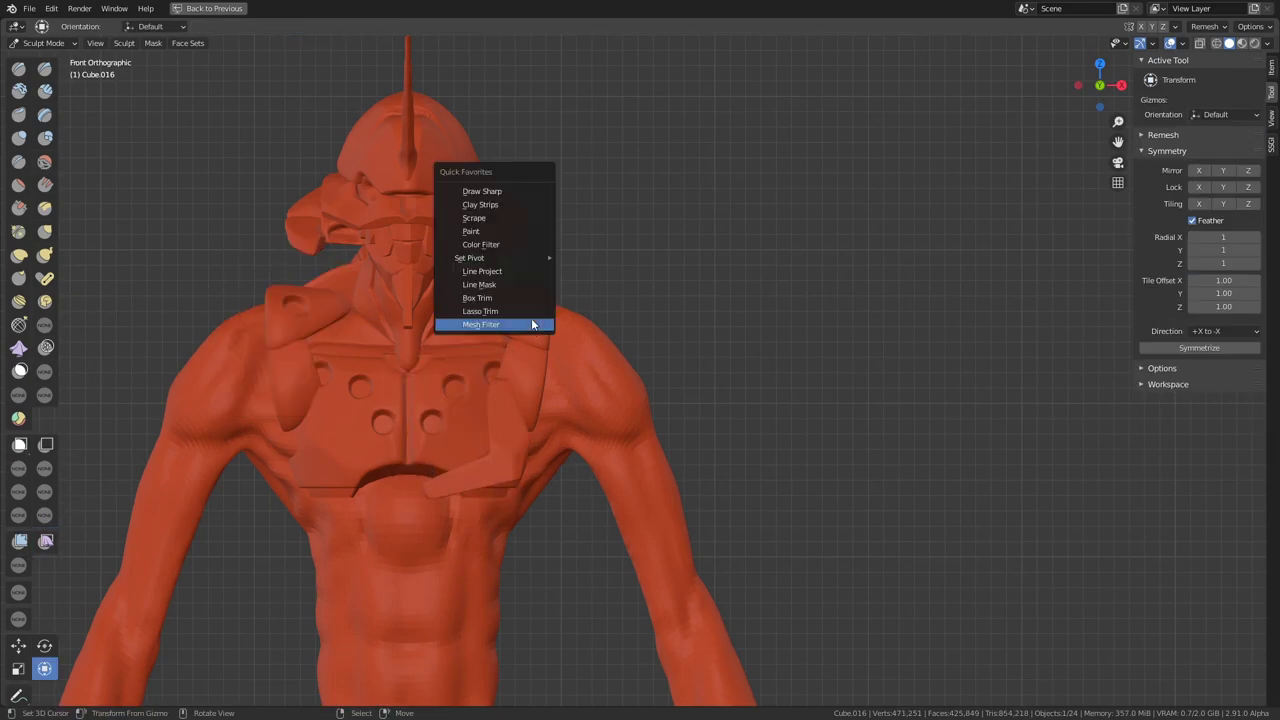
{"action": "left_click", "coordinate": [482, 271]}
{"action": "mouse_move", "coordinate": [486, 451]}
{"action": "middle_mouse_down"}
{"action": "mouse_move", "coordinate": [523, 643]}
{"action": "mouse_move", "coordinate": [651, 337]}
{"action": "mouse_move", "coordinate": [461, 438]}
{"action": "mouse_move", "coordinate": [634, 414]}
{"action": "mouse_move", "coordinate": [628, 429]}
{"action": "mouse_move", "coordinate": [491, 417]}
{"action": "mouse_move", "coordinate": [321, 362]}
{"action": "middle_mouse_up"}
{"action": "key", "text": "shift+space"}
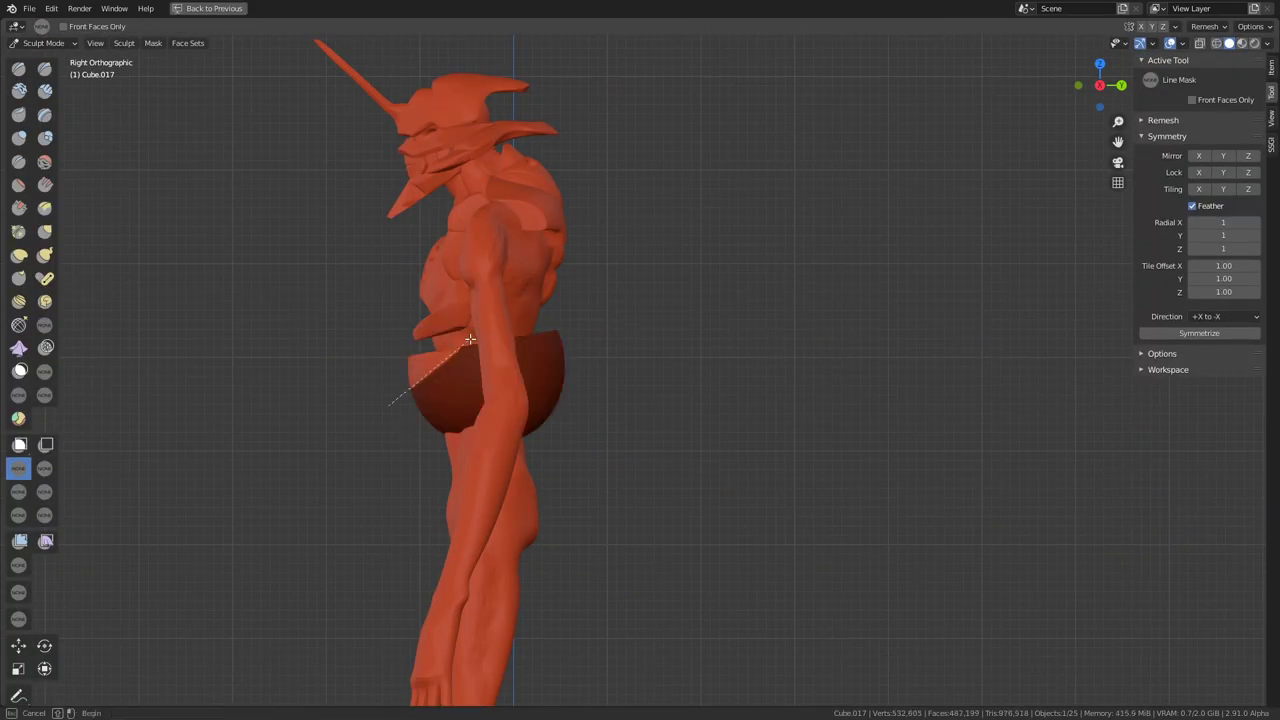
Trim the waist band flat with straight-line cuts across its front, back and top.
{"action": "left_click_drag", "start_coordinate": [467, 341], "coordinate": [359, 425]}
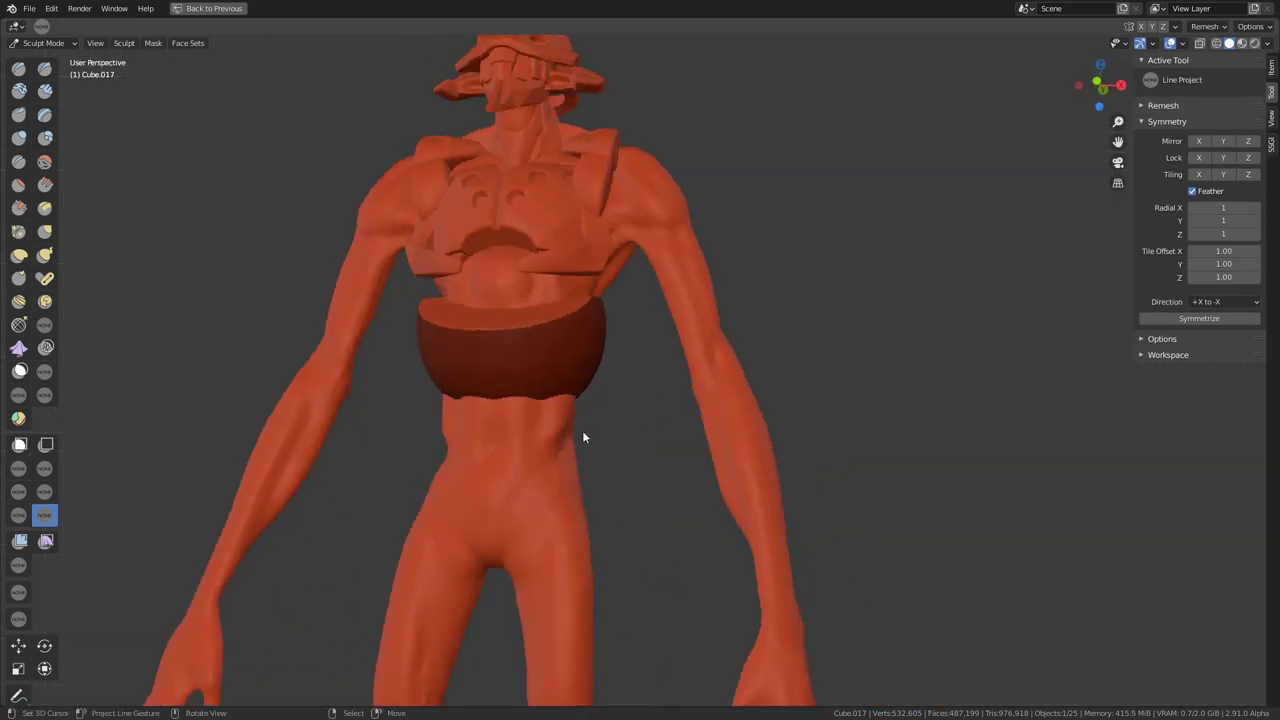
{"action": "left_click_drag", "start_coordinate": [465, 330], "coordinate": [453, 460]}
{"action": "left_click_drag", "start_coordinate": [417, 401], "coordinate": [609, 361]}
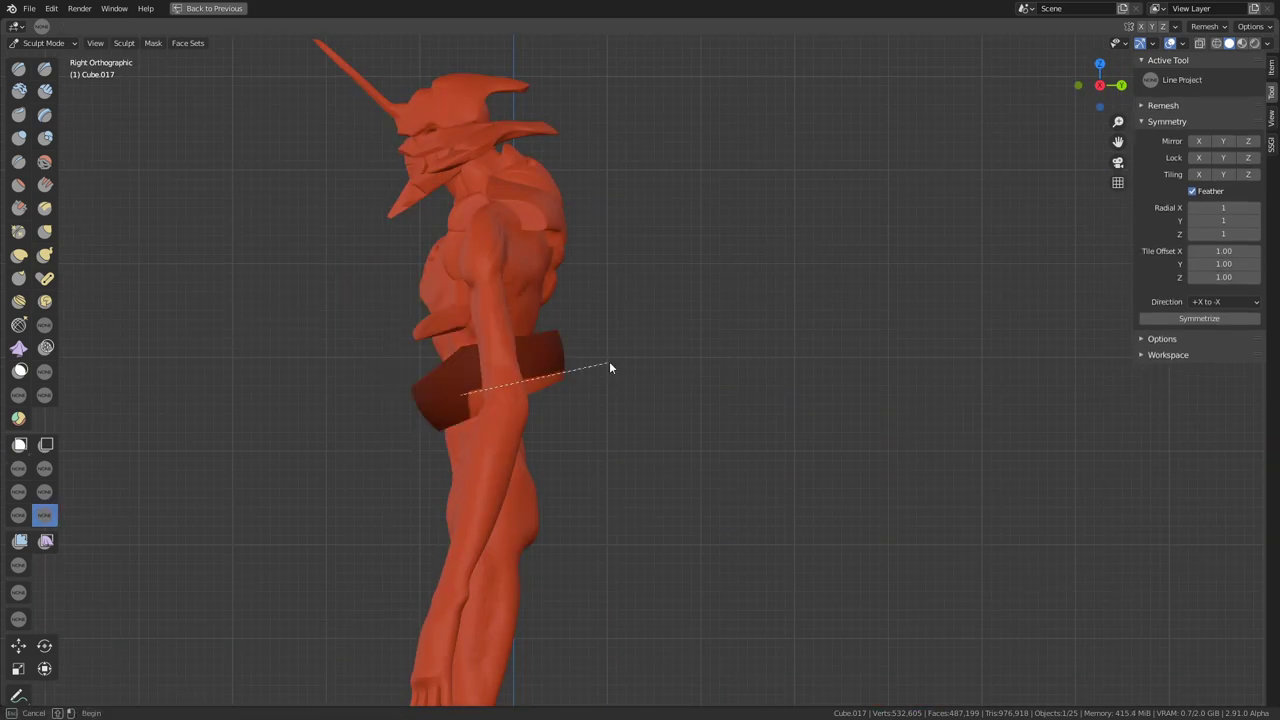
{"action": "middle_click_drag", "start_coordinate": [609, 361], "coordinate": [495, 394], "text": "shift"}
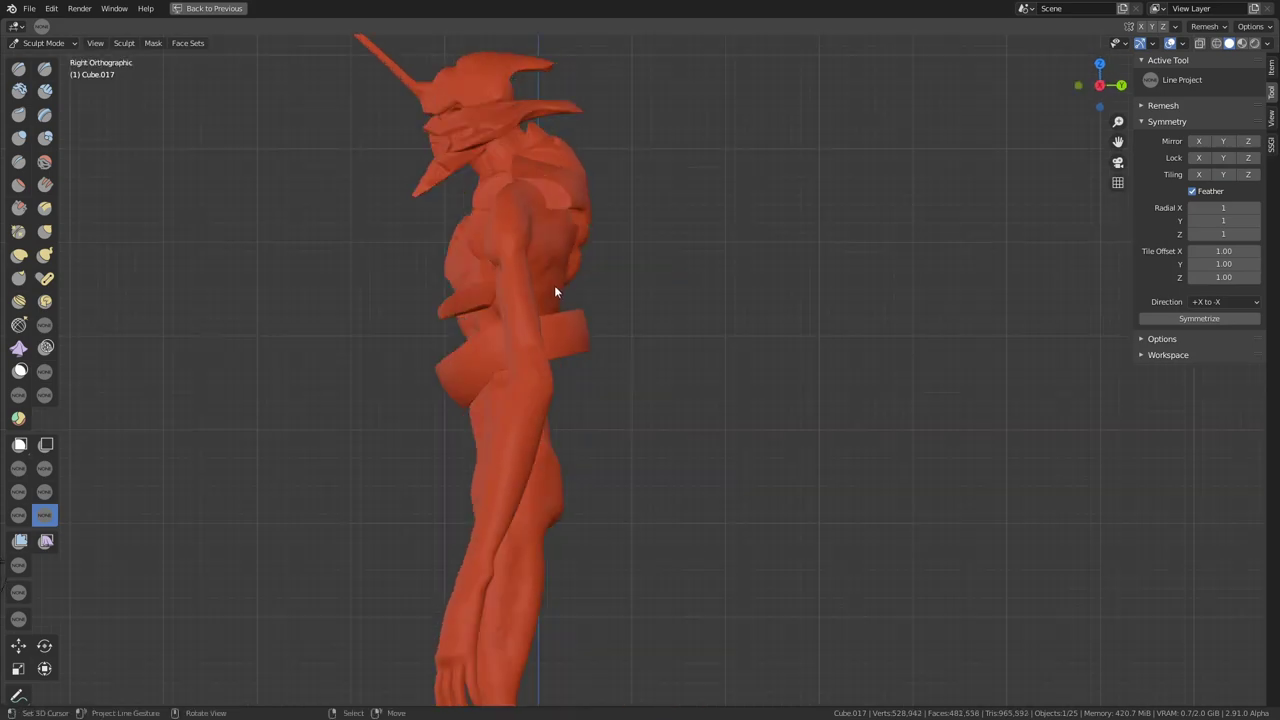
{"action": "middle_click_drag", "start_coordinate": [554, 290], "coordinate": [666, 549]}
{"action": "key", "text": "KP_Divide"}
{"action": "key", "text": "KP_7"}
{"action": "left_click_drag", "start_coordinate": [575, 512], "coordinate": [676, 347]}
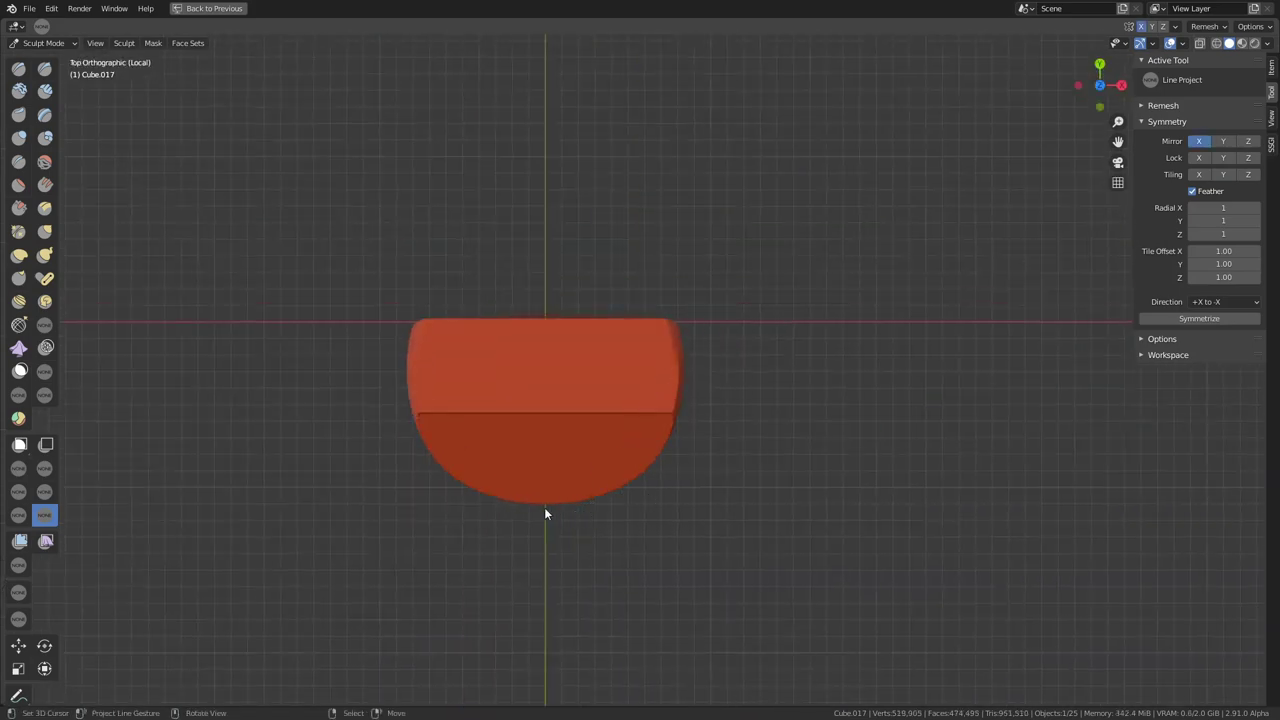
{"action": "key", "text": "KP_Divide"}
{"action": "mouse_move", "coordinate": [598, 384]}
{"action": "middle_mouse_down"}
{"action": "mouse_move", "coordinate": [423, 420]}
{"action": "mouse_move", "coordinate": [643, 343]}
{"action": "middle_mouse_up"}
{"action": "key", "text": "KP_1"}
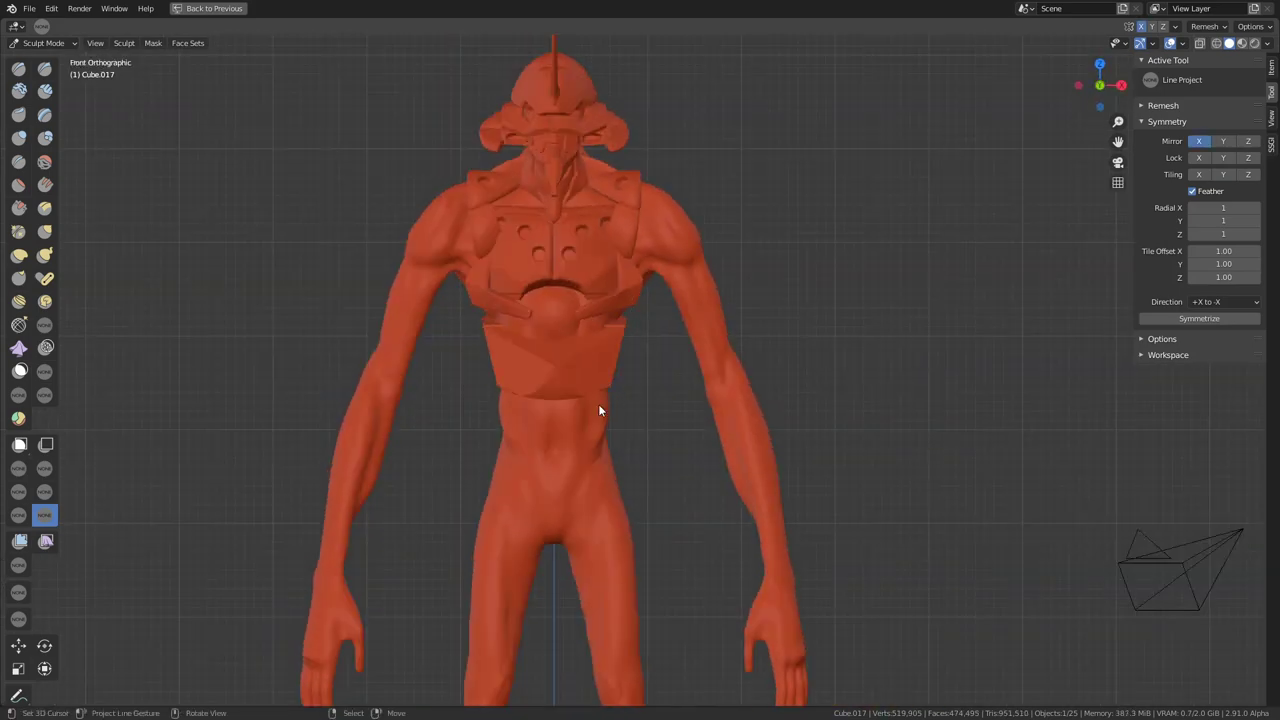
Voxel-remesh the isolated waist block at a voxel size of 0.0116.
{"action": "key", "text": "KP_Divide"}
{"action": "middle_click_drag", "start_coordinate": [683, 414], "coordinate": [314, 506]}
{"action": "right_click", "coordinate": [476, 375]}
{"action": "key", "text": "Escape"}
{"action": "key", "text": "r"}
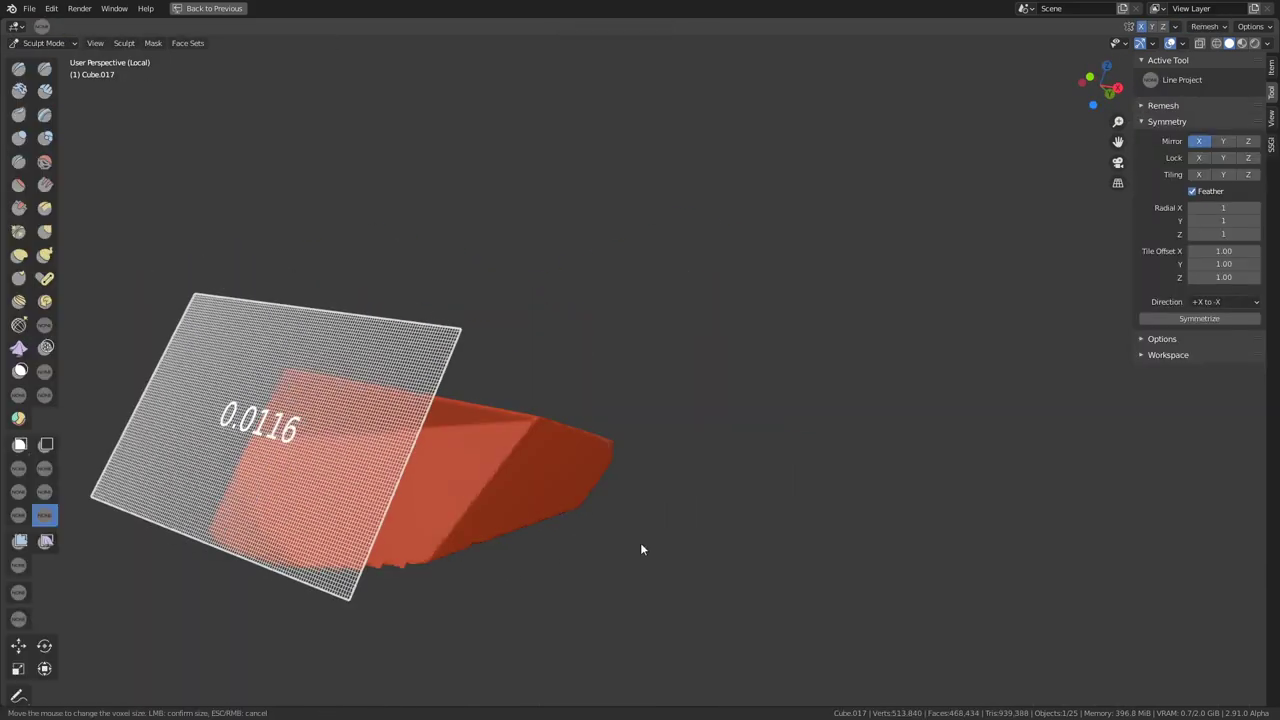
{"action": "left_click", "coordinate": [428, 520]}
{"action": "key", "text": "KP_Divide"}
{"action": "key", "text": "g"}
{"action": "scroll", "coordinate": [494, 355], "scroll_direction": "up", "scroll_amount": 3}
{"action": "mouse_move", "coordinate": [494, 355]}
{"action": "middle_mouse_down"}
{"action": "mouse_move", "coordinate": [331, 363]}
{"action": "mouse_move", "coordinate": [657, 263]}
{"action": "mouse_move", "coordinate": [297, 377]}
{"action": "mouse_move", "coordinate": [580, 374]}
{"action": "middle_mouse_up"}
Duplicate the waist plate in Object Mode.
{"action": "key", "text": "KP_1"}
{"action": "key", "text": "ctrl+Tab"}
{"action": "left_click", "coordinate": [480, 374]}
{"action": "key", "text": "shift+d"}
{"action": "key", "text": "Escape"}
Reshape the duplicated plate around the lower back with the Grab brush.
{"action": "key", "text": "ctrl+Tab"}
{"action": "mouse_move", "coordinate": [687, 495]}
{"action": "middle_mouse_down"}
{"action": "mouse_move", "coordinate": [551, 380]}
{"action": "mouse_move", "coordinate": [686, 357]}
{"action": "middle_mouse_up"}
{"action": "key", "text": "KP_1"}
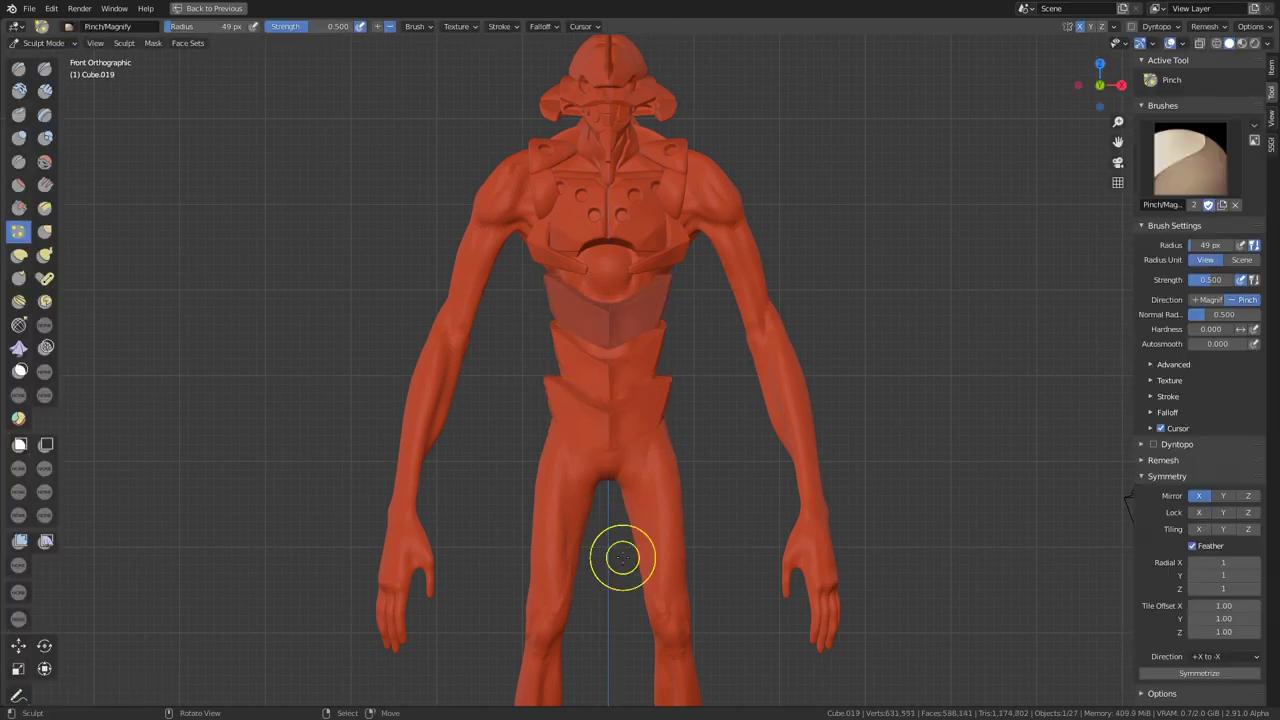
{"action": "mouse_move", "coordinate": [622, 558]}
{"action": "middle_mouse_down"}
{"action": "mouse_move", "coordinate": [600, 470]}
{"action": "mouse_move", "coordinate": [450, 415]}
{"action": "middle_mouse_up"}
{"action": "scroll", "coordinate": [600, 470], "scroll_direction": "up", "scroll_amount": 3}
{"action": "key", "text": "g"}
{"action": "key", "text": "ctrl+KP_1"}
{"action": "scroll", "coordinate": [322, 401], "scroll_direction": "up", "scroll_amount": 3}
{"action": "mouse_move", "coordinate": [462, 380]}
{"action": "middle_mouse_down"}
{"action": "mouse_move", "coordinate": [474, 363]}
{"action": "mouse_move", "coordinate": [446, 377]}
{"action": "middle_mouse_up"}
{"action": "key", "text": "q"}
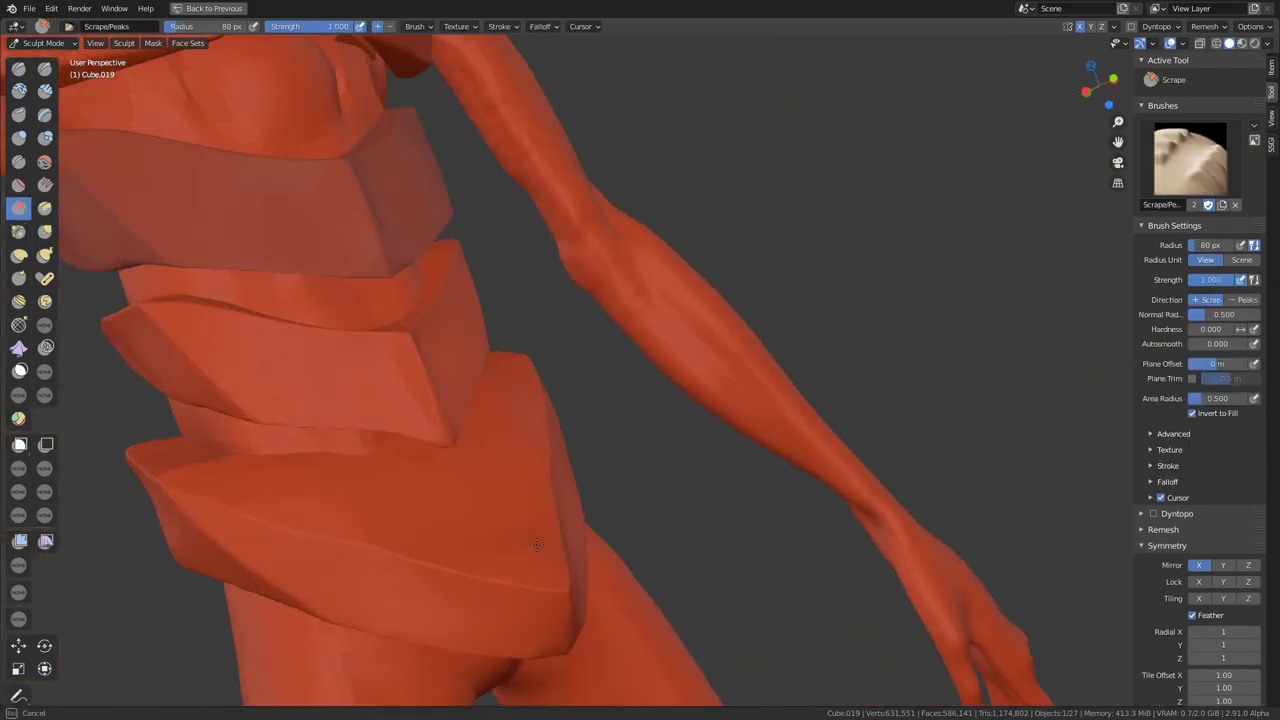
{"action": "middle_click_drag", "start_coordinate": [581, 607], "coordinate": [600, 450]}
Duplicate the plate again and rotate the copy around the Z axis.
{"action": "key", "text": "KP_3"}
{"action": "key", "text": "ctrl+Tab"}
{"action": "key", "text": "shift+d"}
{"action": "key", "text": "r"}
{"action": "key", "text": "z"}
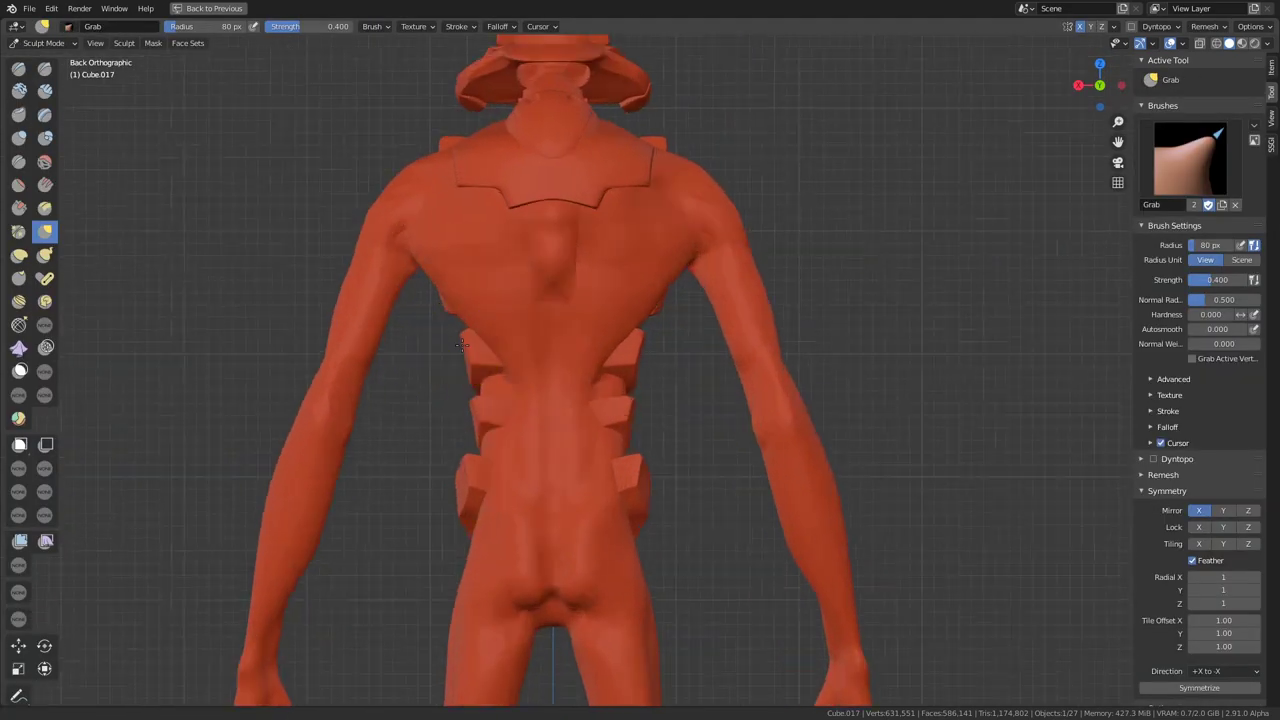
Box-trim a new tapered plate region on the mech's upper back.
{"action": "scroll", "coordinate": [509, 449], "scroll_direction": "down", "scroll_amount": 3}
{"action": "middle_click_drag", "start_coordinate": [509, 449], "coordinate": [487, 426]}
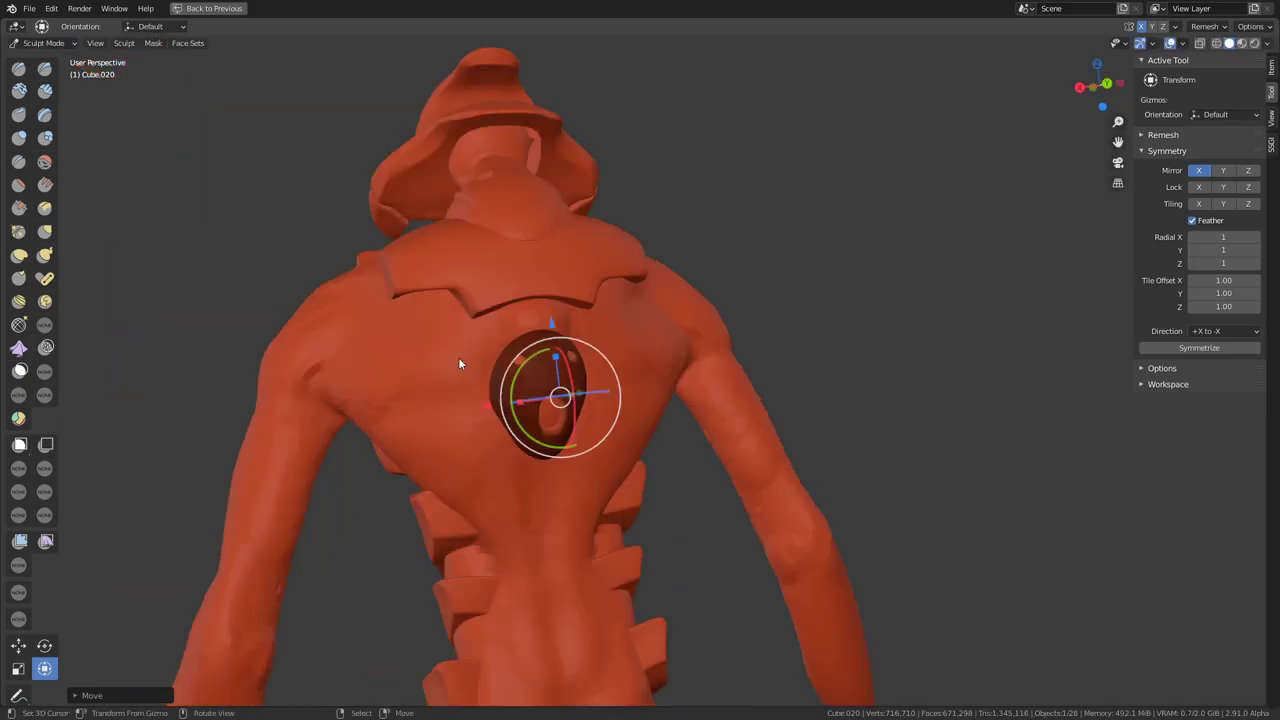
{"action": "middle_click_drag", "start_coordinate": [458, 363], "coordinate": [475, 381]}
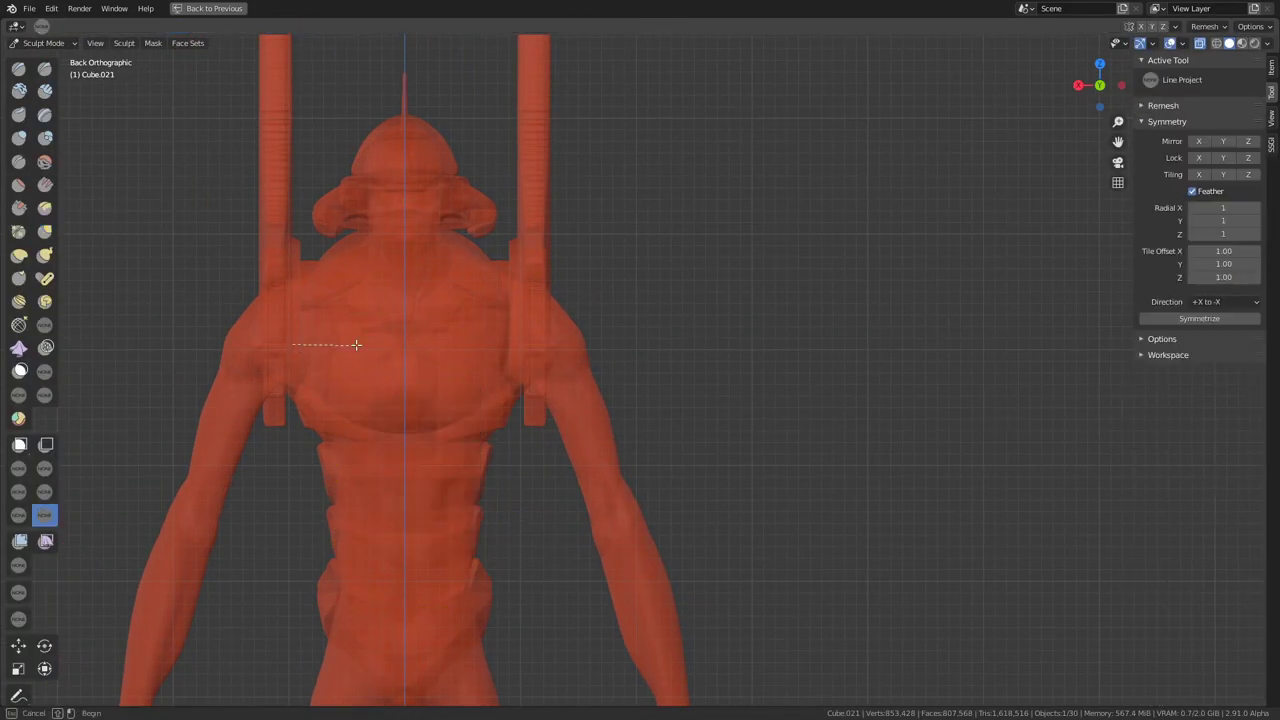
{"action": "key", "text": "KP_3"}
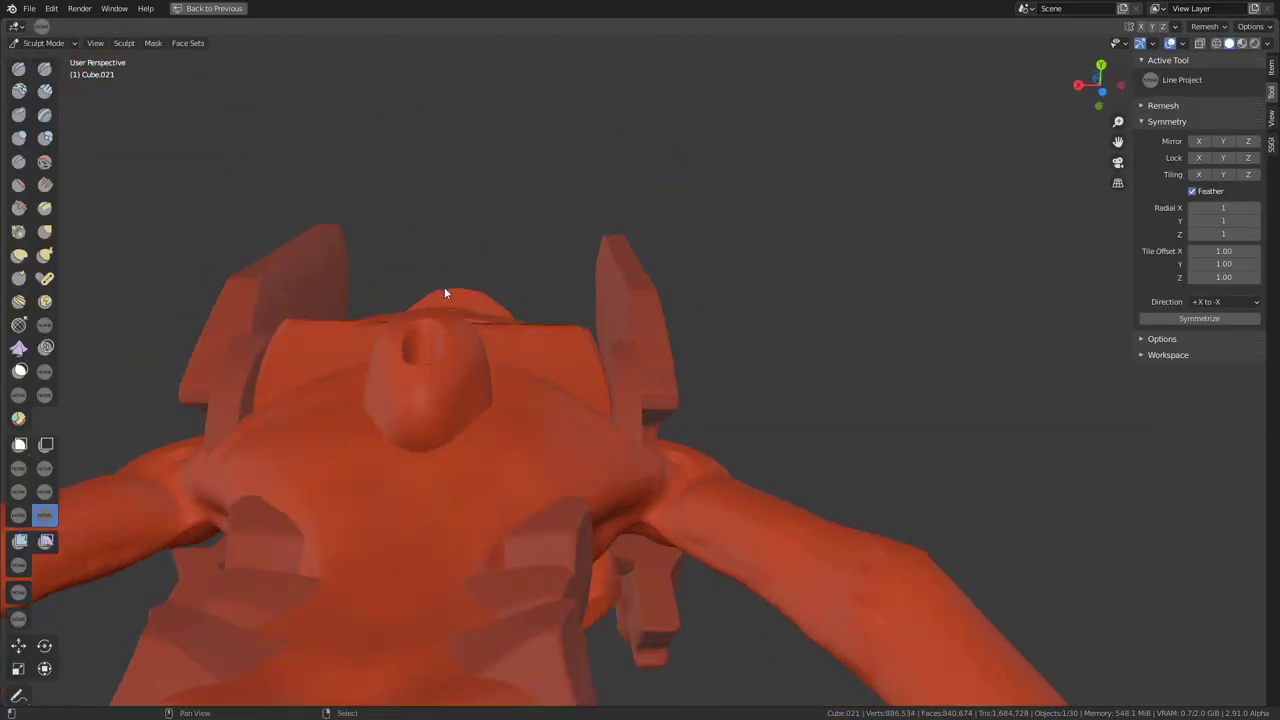
{"action": "mouse_move", "coordinate": [444, 287]}
{"action": "middle_mouse_down"}
{"action": "mouse_move", "coordinate": [638, 450]}
{"action": "mouse_move", "coordinate": [395, 438]}
{"action": "middle_mouse_up"}
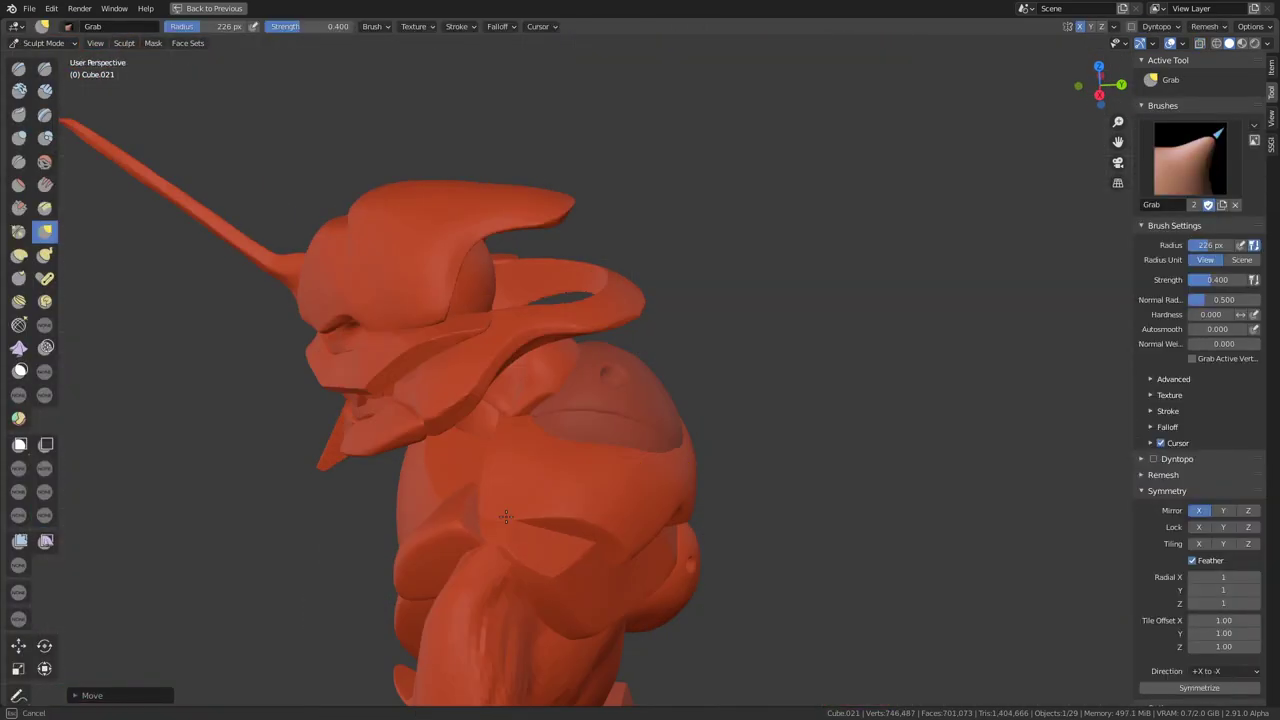
{"action": "key", "text": "q"}
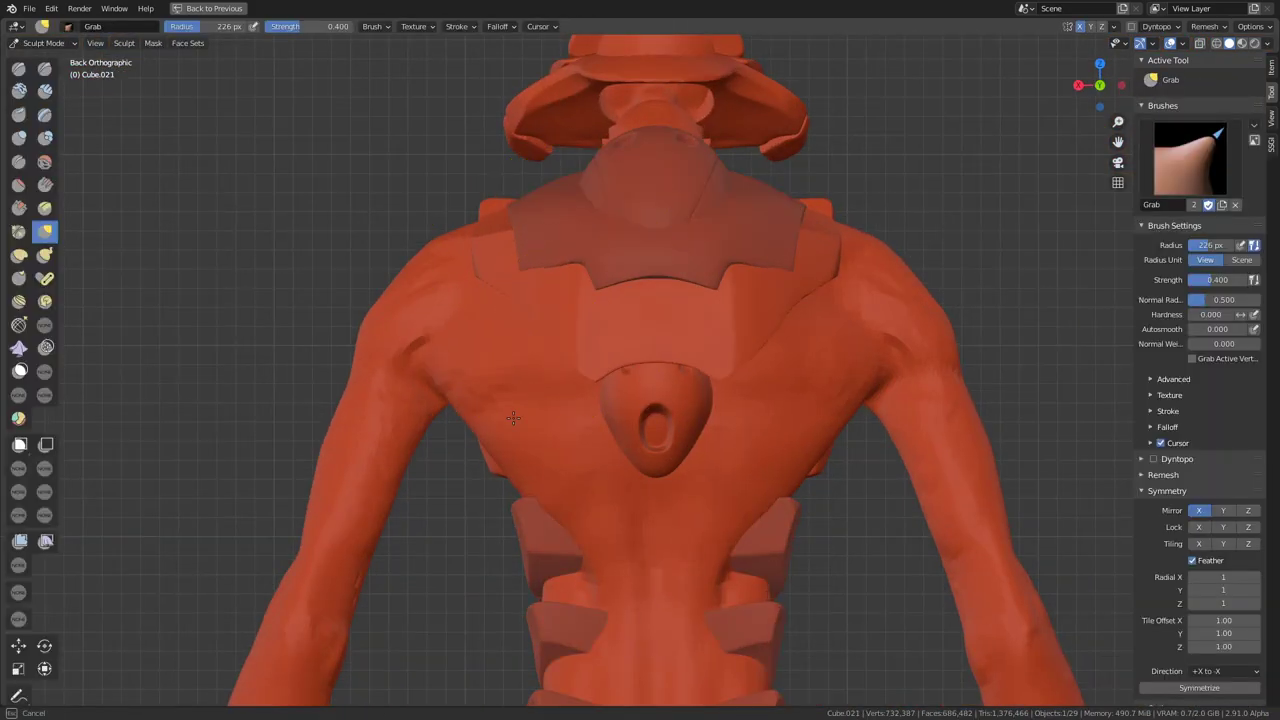
{"action": "key", "text": "q"}
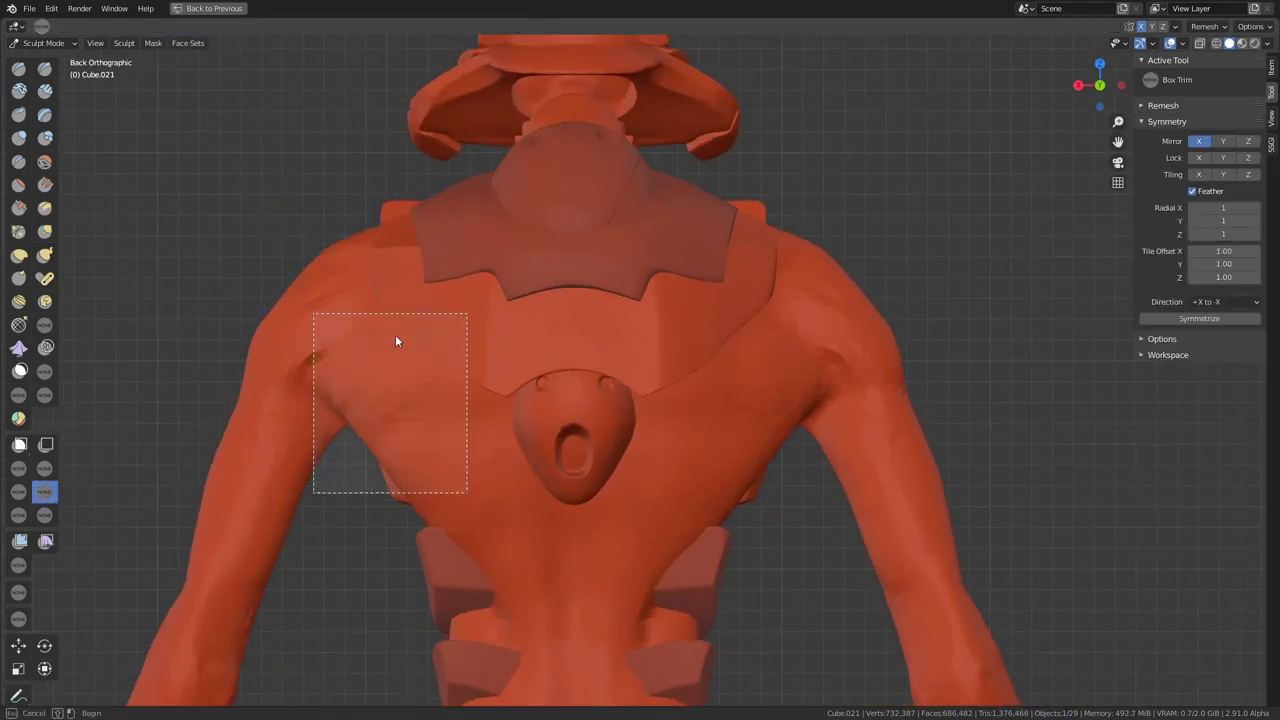
{"action": "middle_click_drag", "start_coordinate": [440, 355], "coordinate": [429, 359]}
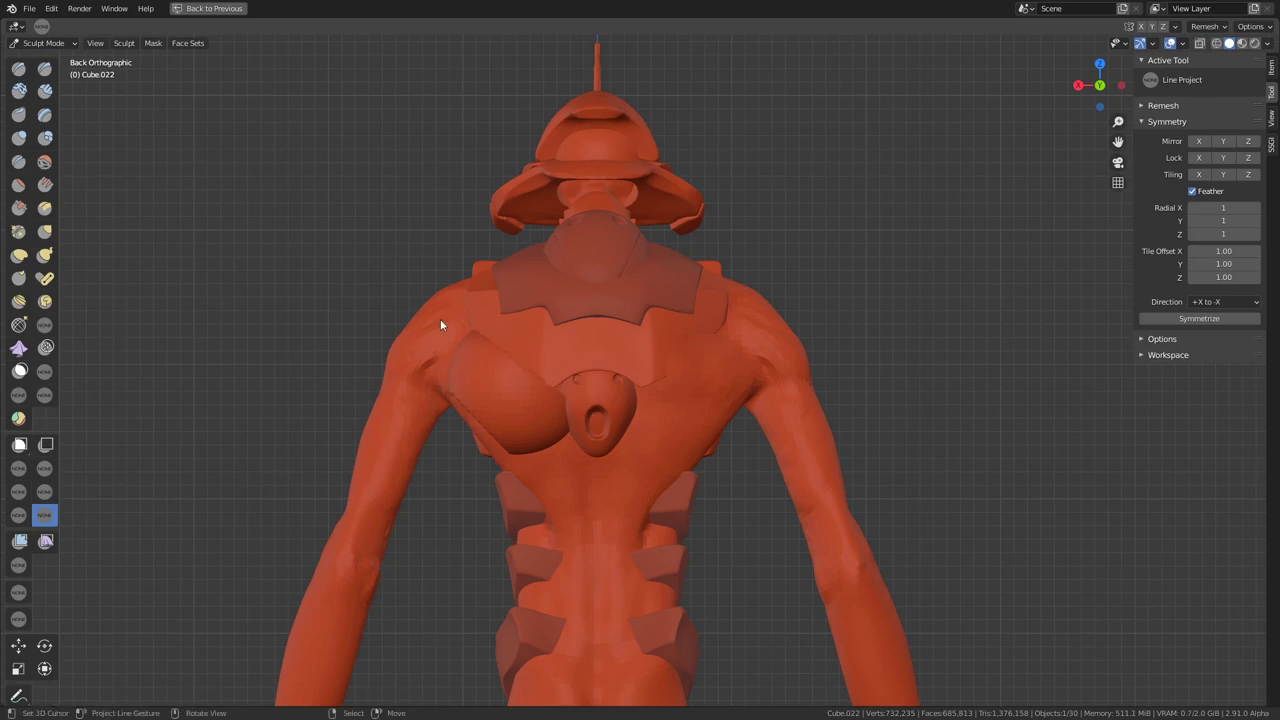
Trim the upper-back plate's edges straight with Line Project cuts from the back view.
{"action": "left_click_drag", "start_coordinate": [484, 311], "coordinate": [484, 311]}
{"action": "middle_click_drag", "start_coordinate": [528, 457], "coordinate": [680, 386]}
{"action": "key", "text": "ctrl+KP_1"}
{"action": "left_click_drag", "start_coordinate": [492, 443], "coordinate": [574, 362]}
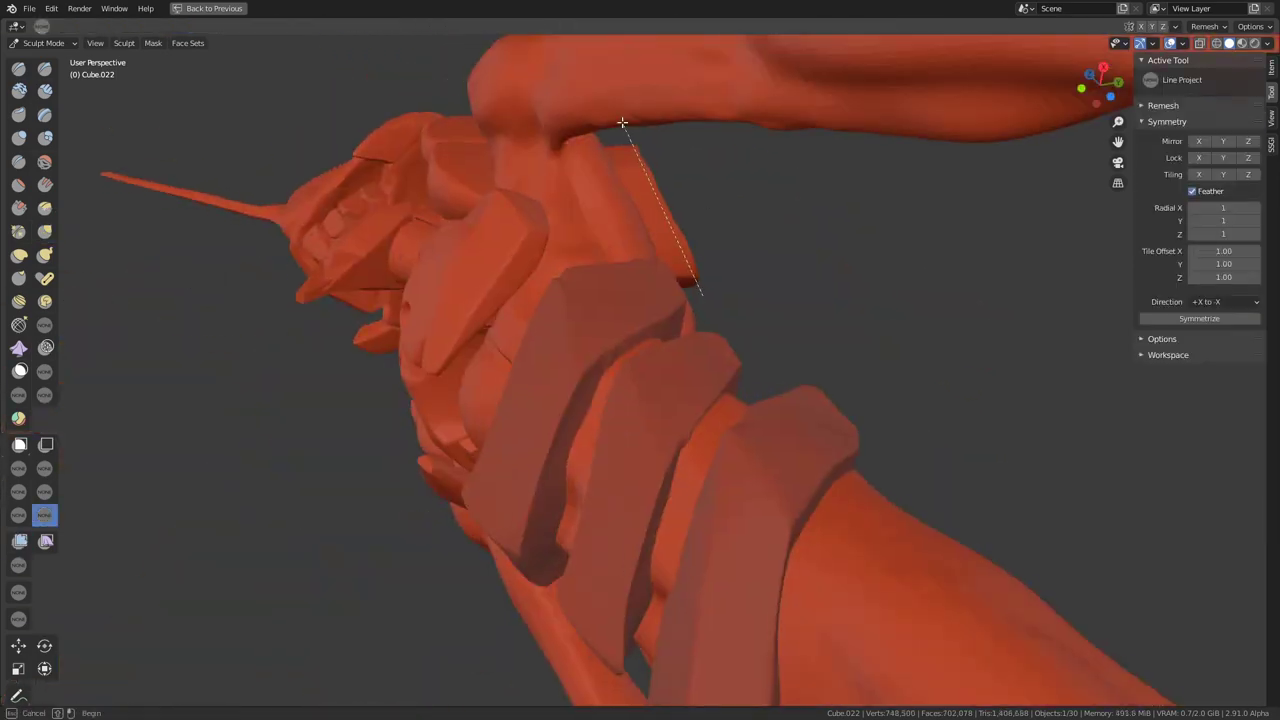
{"action": "key", "text": "q"}
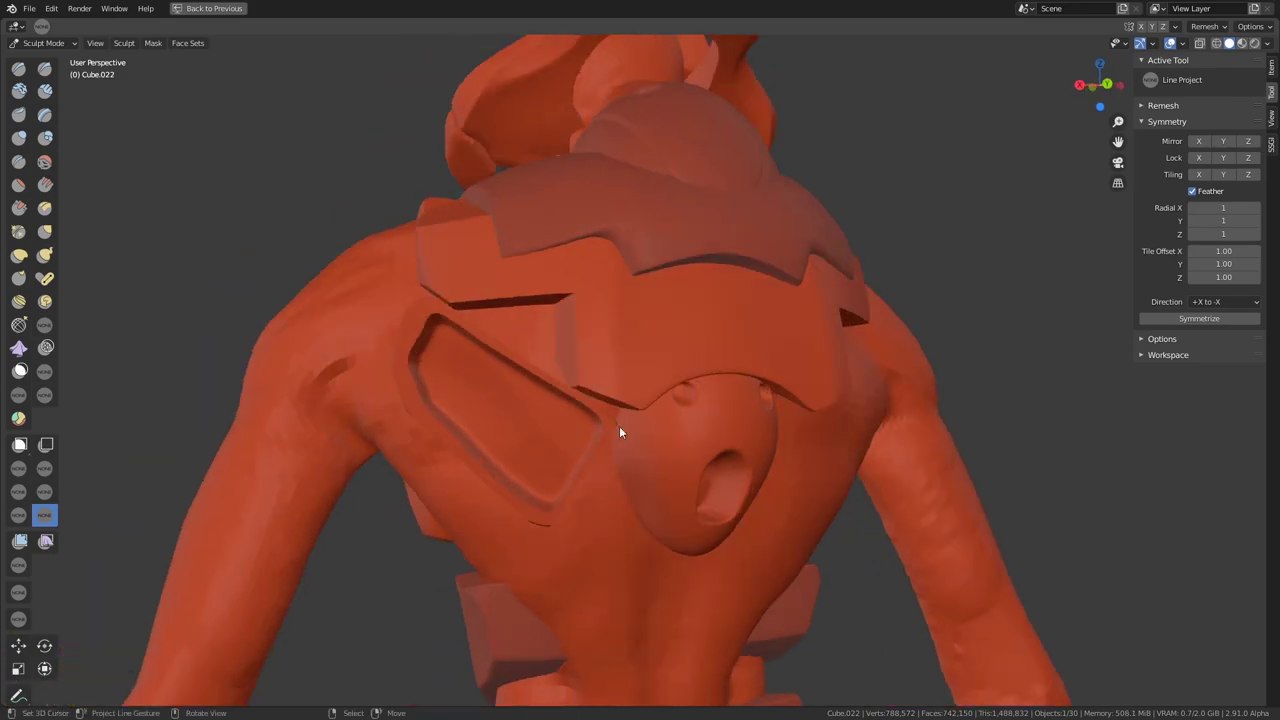
{"action": "middle_click_drag", "start_coordinate": [619, 426], "coordinate": [470, 419]}
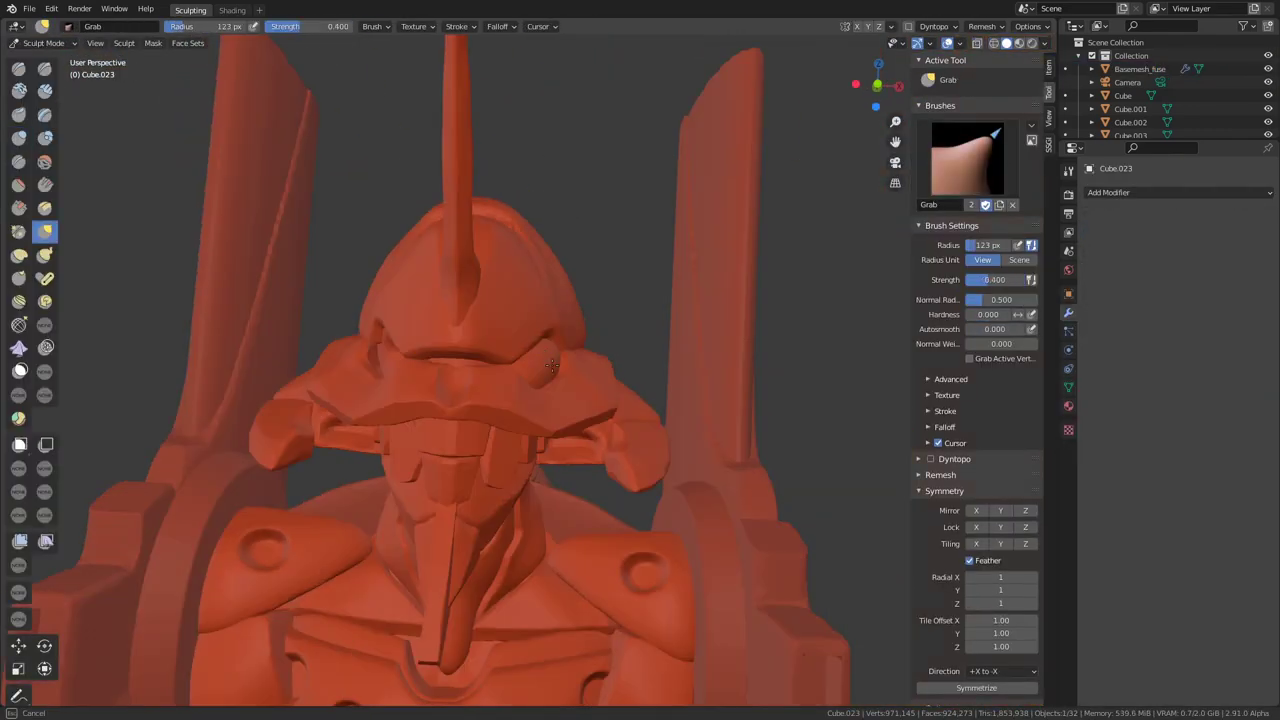
Tilt the mirrored pair of back plates and move it lower on the spine.
{"action": "middle_click_drag", "start_coordinate": [546, 357], "coordinate": [464, 425]}
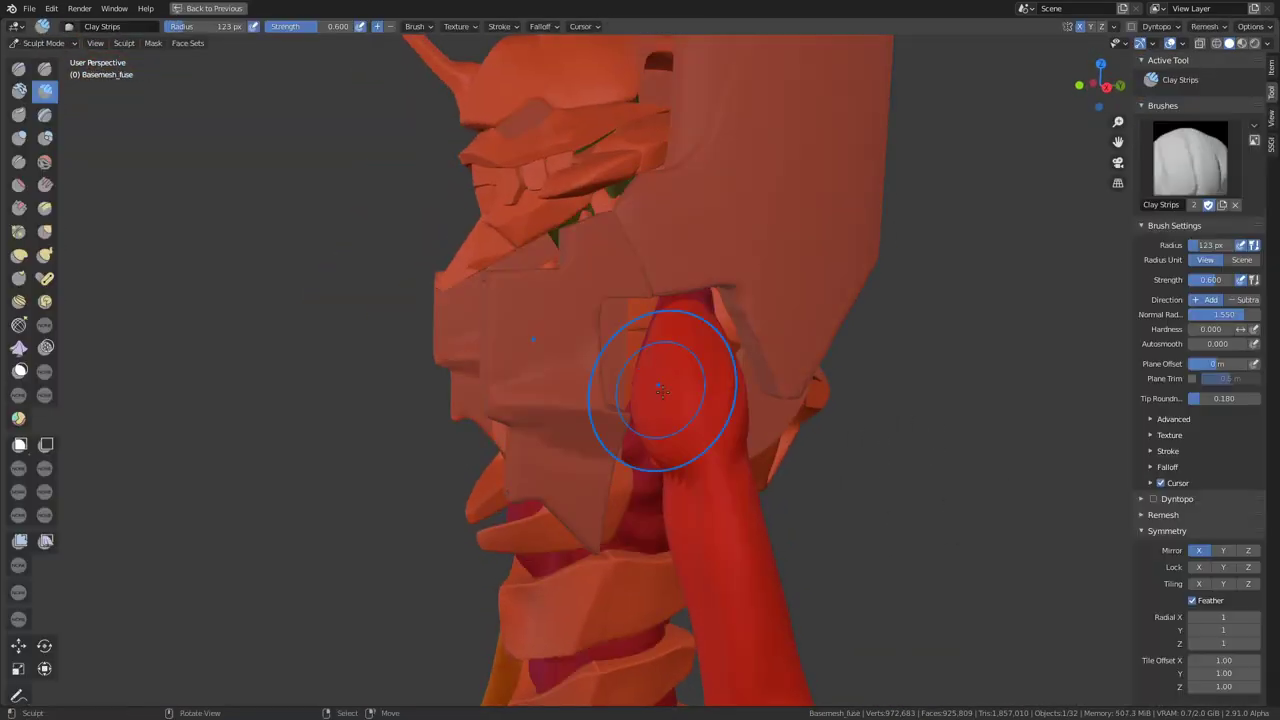
{"action": "mouse_move", "coordinate": [661, 390]}
{"action": "middle_mouse_down"}
{"action": "mouse_move", "coordinate": [614, 491]}
{"action": "mouse_move", "coordinate": [534, 393]}
{"action": "middle_mouse_up"}
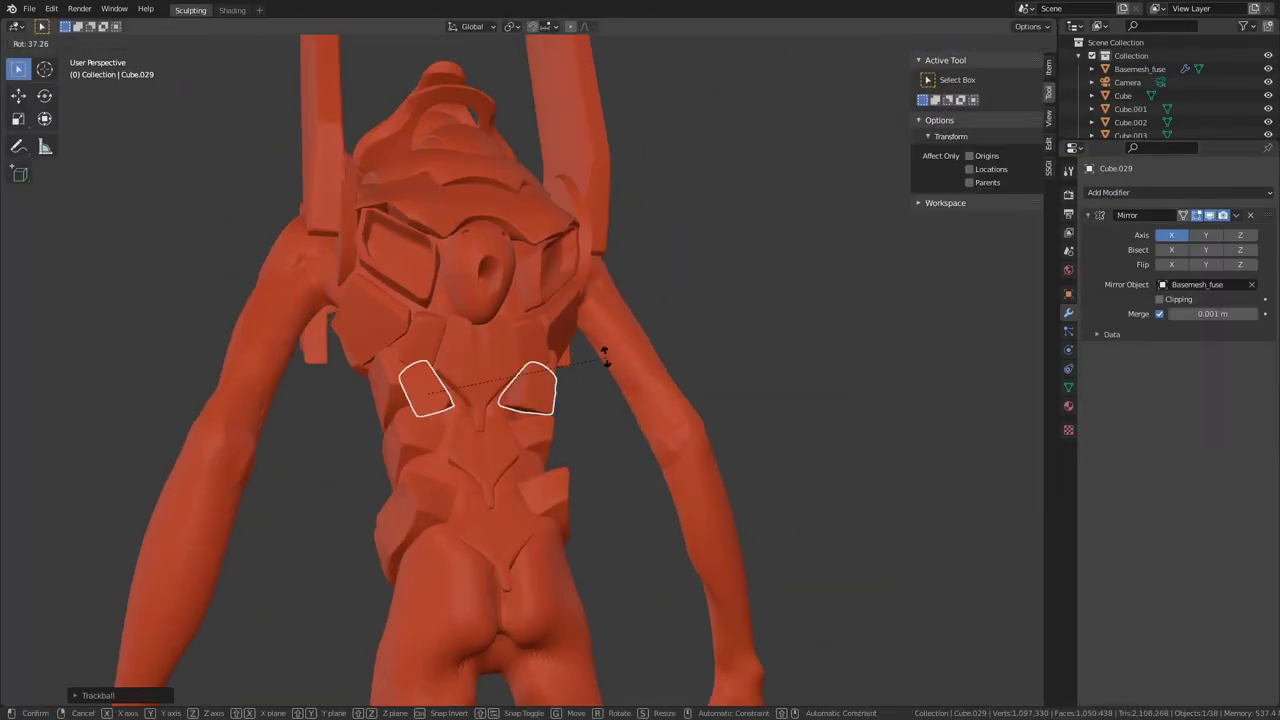
{"action": "middle_click_drag", "start_coordinate": [585, 463], "coordinate": [538, 425]}
{"action": "key", "text": "g"}
{"action": "left_click", "coordinate": [432, 476]}
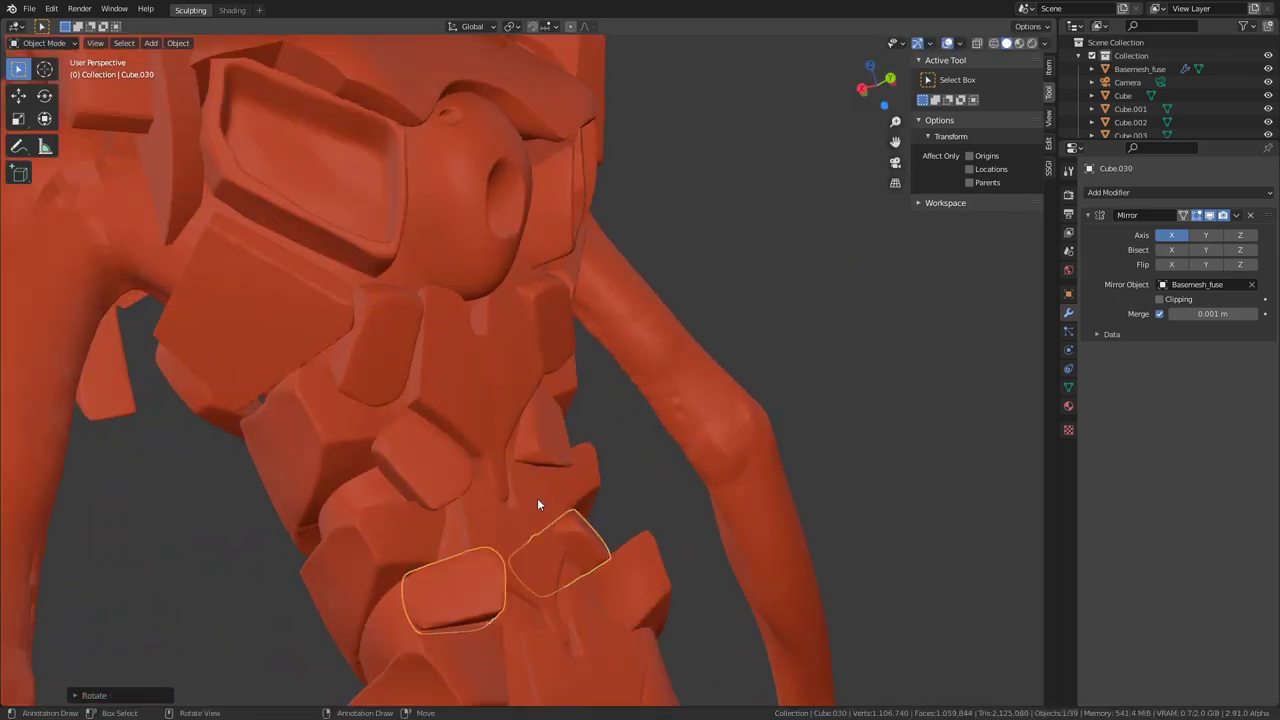
Finish rotating the lower back plate pair to its new angle.
{"action": "middle_click_drag", "start_coordinate": [537, 498], "coordinate": [468, 396]}
{"action": "left_click", "coordinate": [390, 234]}
{"action": "mouse_move", "coordinate": [390, 234]}
{"action": "middle_mouse_down"}
{"action": "mouse_move", "coordinate": [362, 267]}
{"action": "mouse_move", "coordinate": [405, 344]}
{"action": "mouse_move", "coordinate": [596, 329]}
{"action": "mouse_move", "coordinate": [570, 314]}
{"action": "middle_mouse_up"}
{"action": "scroll", "coordinate": [573, 397], "scroll_direction": "up", "scroll_amount": 3}
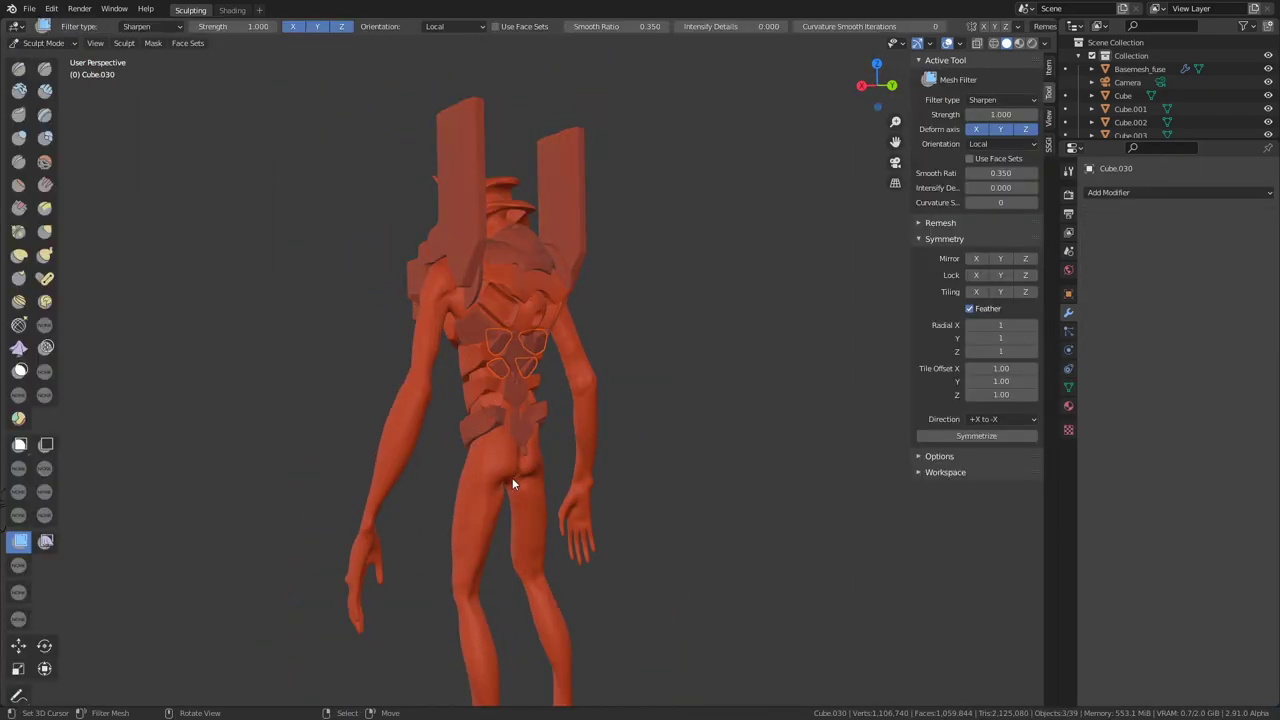
{"action": "middle_click_drag", "start_coordinate": [462, 510], "coordinate": [455, 318]}
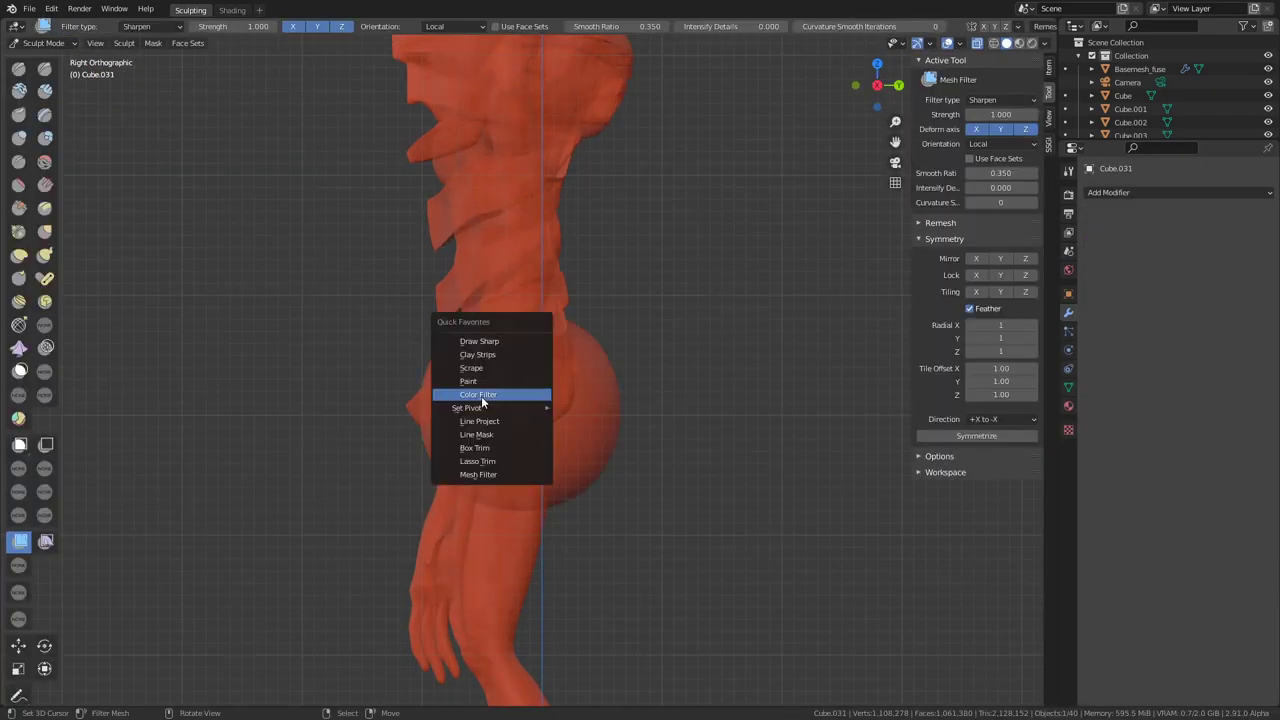
Cut the sphere into a V-shaped waist plate with vertical Line Project cuts.
{"action": "left_click", "coordinate": [479, 421]}
{"action": "left_click_drag", "start_coordinate": [541, 306], "coordinate": [409, 424]}
{"action": "key", "text": "ctrl+space"}
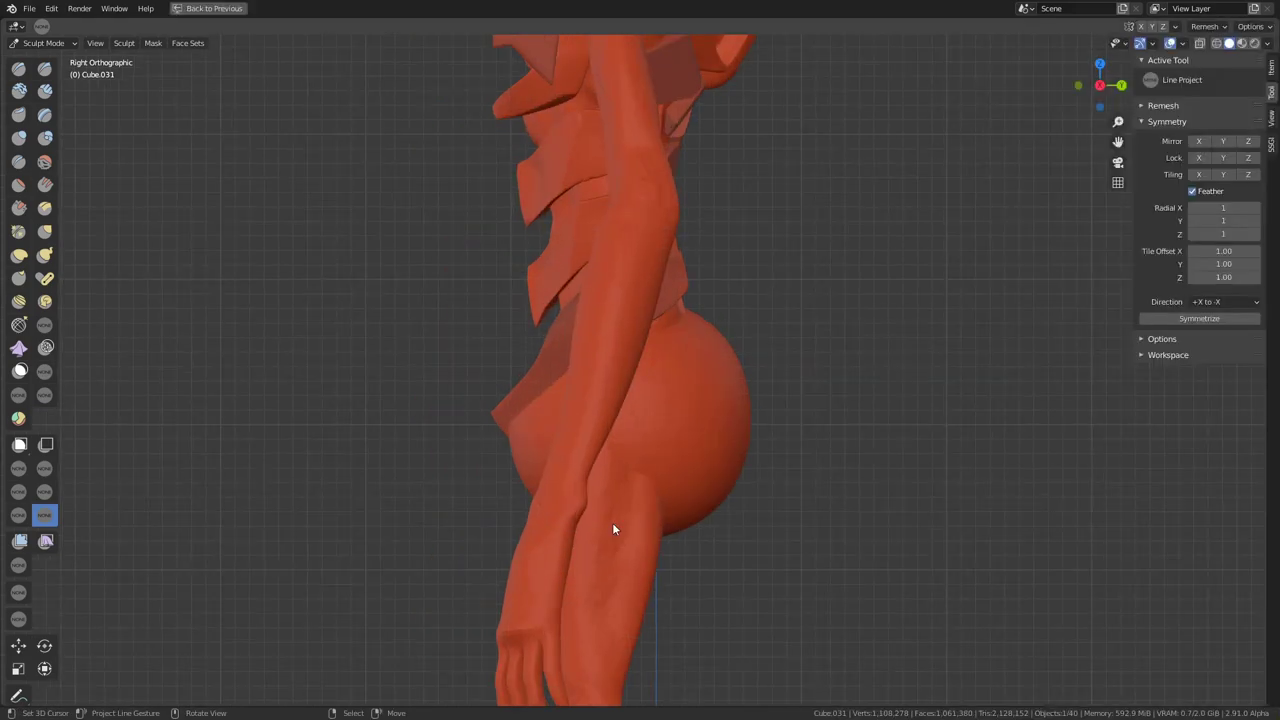
{"action": "key", "text": "KP_1"}
{"action": "middle_click_drag", "start_coordinate": [612, 522], "coordinate": [608, 329]}
{"action": "scroll", "coordinate": [713, 519], "scroll_direction": "up", "scroll_amount": 2}
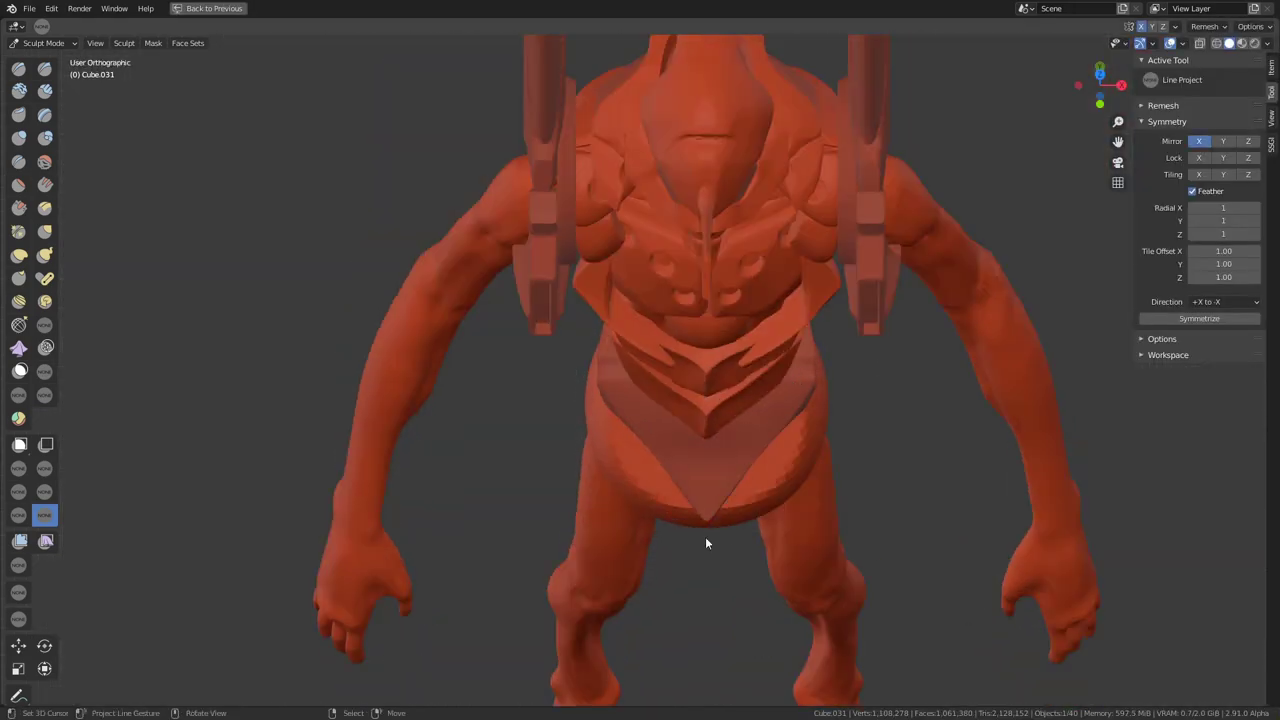
{"action": "key", "text": "KP_3"}
{"action": "left_click_drag", "start_coordinate": [680, 306], "coordinate": [651, 320]}
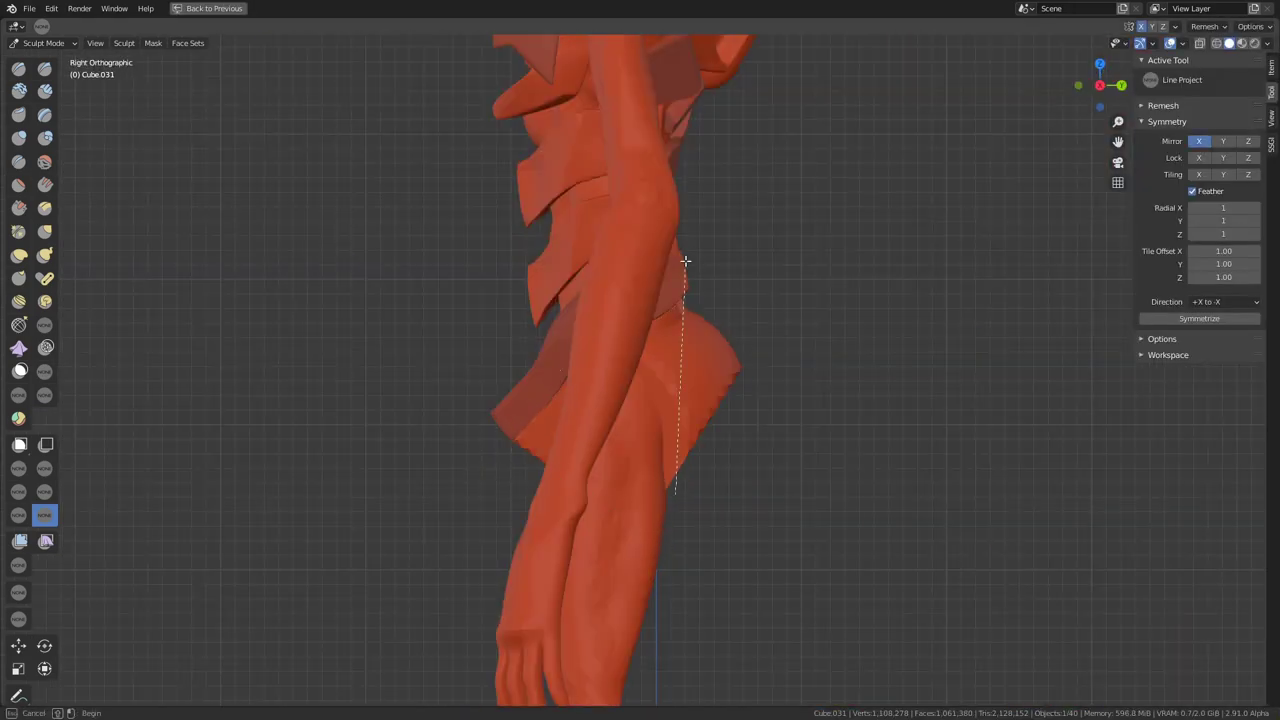
Box-trim a chunk from the hip plate in the back view.
{"action": "key", "text": "ctrl+KP_1"}
{"action": "middle_click_drag", "start_coordinate": [479, 352], "coordinate": [614, 306]}
{"action": "key", "text": "ctrl+KP_1"}
{"action": "mouse_move", "coordinate": [571, 530]}
{"action": "middle_mouse_down"}
{"action": "mouse_move", "coordinate": [546, 366]}
{"action": "mouse_move", "coordinate": [563, 391]}
{"action": "middle_mouse_up"}
{"action": "key", "text": "ctrl+KP_1"}
{"action": "scroll", "coordinate": [594, 397], "scroll_direction": "up", "scroll_amount": 5}
{"action": "middle_click_drag", "start_coordinate": [437, 308], "coordinate": [603, 404]}
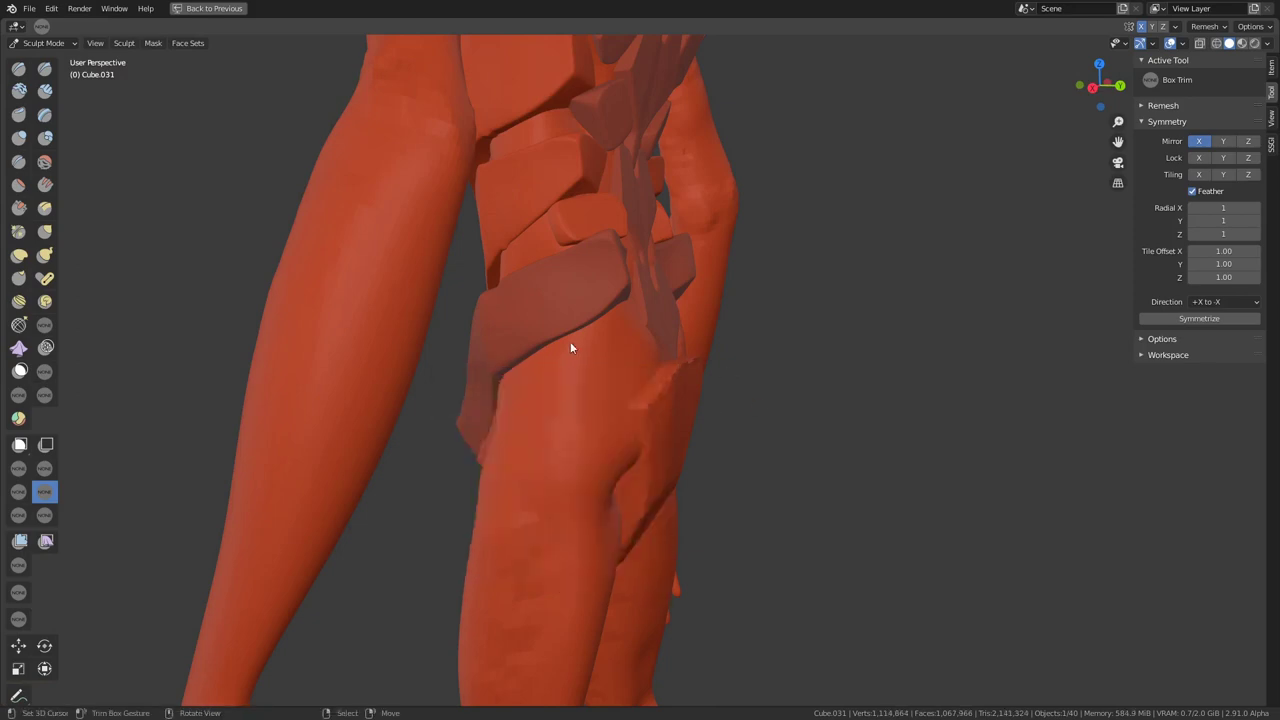
Trim the rear of the waist plate along a straight line.
{"action": "key", "text": "ctrl+KP_1"}
{"action": "key", "text": "g"}
{"action": "scroll", "coordinate": [520, 424], "scroll_direction": "down", "scroll_amount": 3}
{"action": "scroll", "coordinate": [415, 318], "scroll_direction": "up", "scroll_amount": 4}
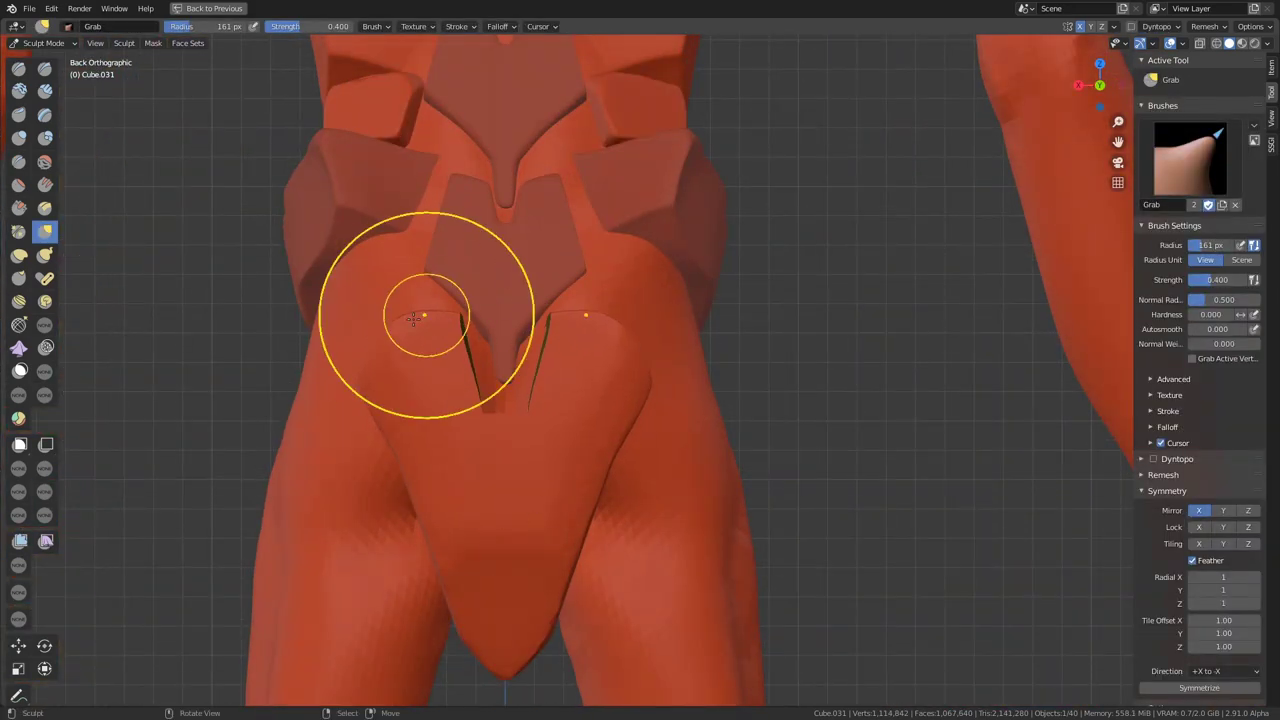
{"action": "left_click", "coordinate": [583, 324]}
{"action": "mouse_move", "coordinate": [583, 324]}
{"action": "middle_mouse_down"}
{"action": "mouse_move", "coordinate": [651, 260]}
{"action": "mouse_move", "coordinate": [631, 423]}
{"action": "middle_mouse_up"}
{"action": "key", "text": "ctrl+KP_1"}
{"action": "scroll", "coordinate": [632, 390], "scroll_direction": "down", "scroll_amount": 4}
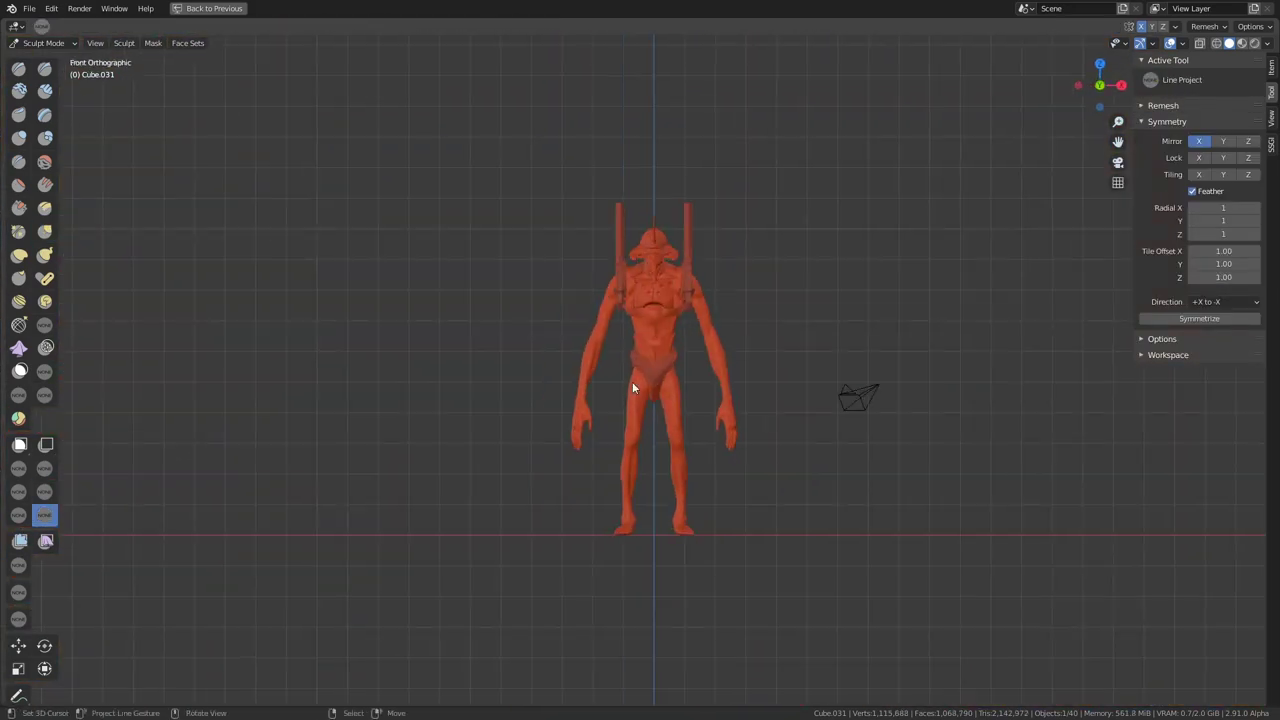
{"action": "scroll", "coordinate": [575, 510], "scroll_direction": "up", "scroll_amount": 5}
{"action": "mouse_move", "coordinate": [574, 509]}
{"action": "middle_mouse_down"}
{"action": "mouse_move", "coordinate": [545, 284]}
{"action": "mouse_move", "coordinate": [645, 428]}
{"action": "middle_mouse_up"}
Adjust the waist plate with the Grab brush and return to Object Mode.
{"action": "key", "text": "g"}
{"action": "scroll", "coordinate": [645, 428], "scroll_direction": "down", "scroll_amount": 3}
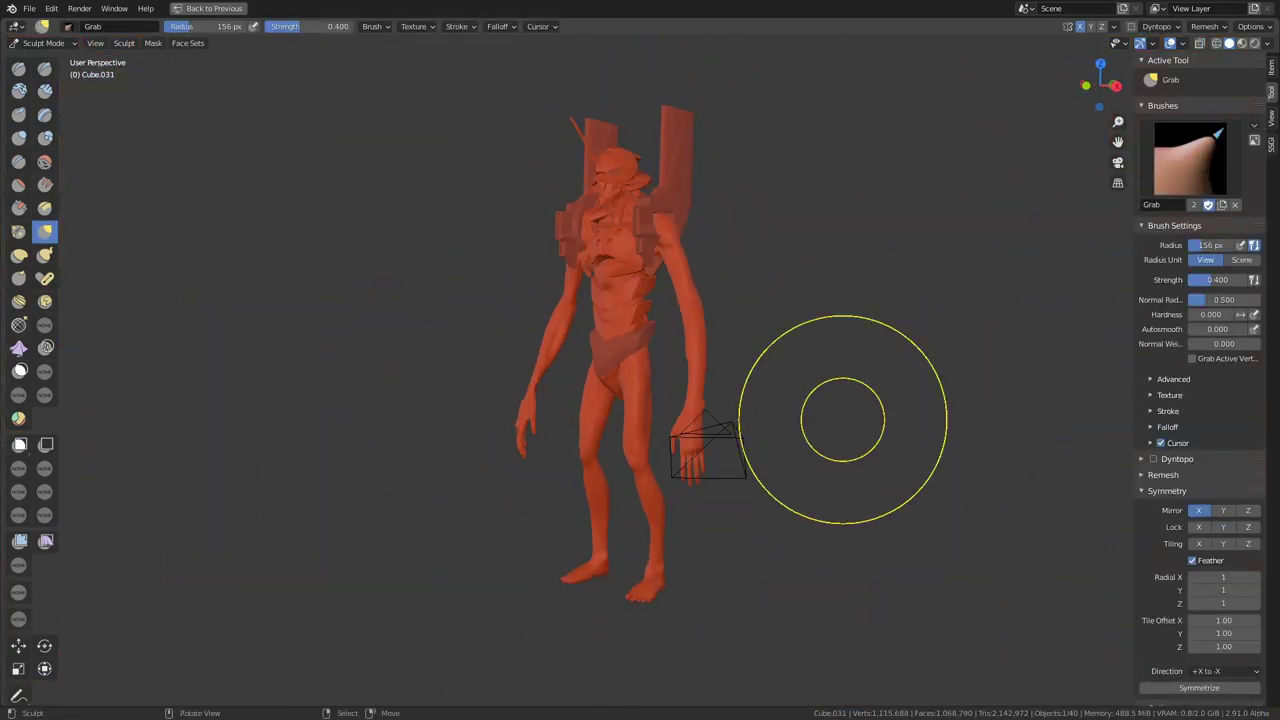
{"action": "scroll", "coordinate": [623, 406], "scroll_direction": "up", "scroll_amount": 3}
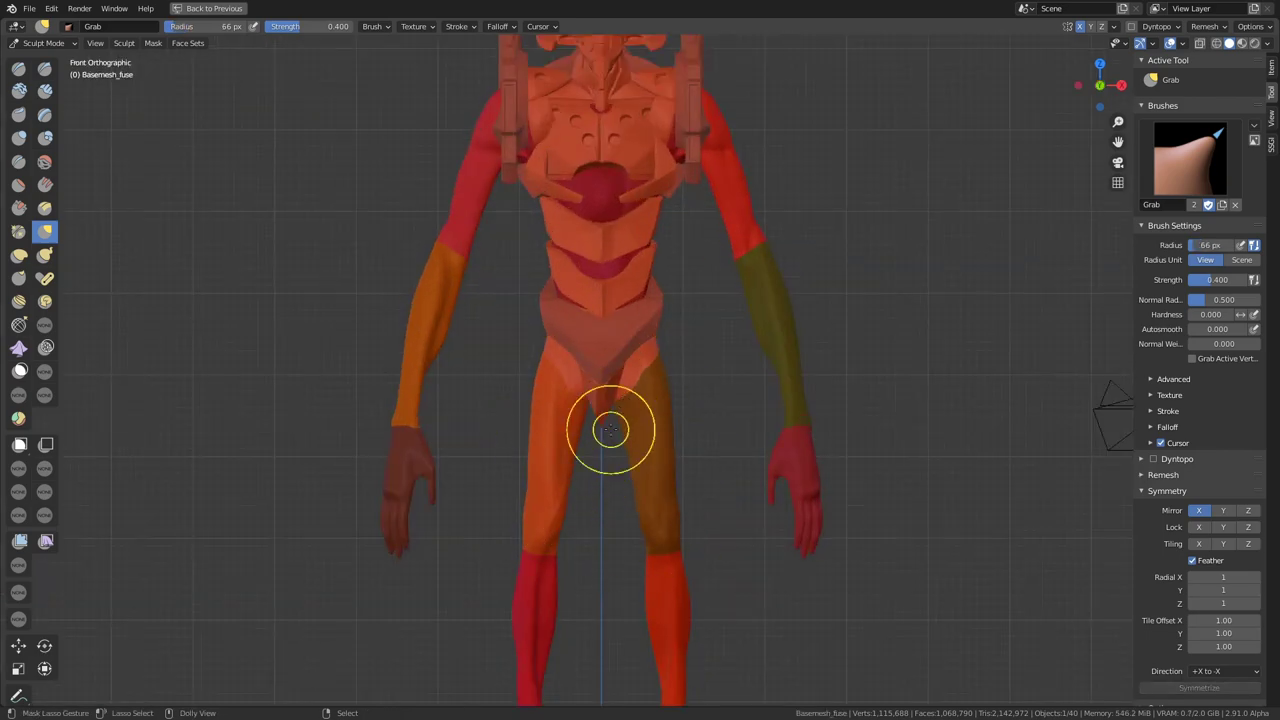
{"action": "scroll", "coordinate": [625, 440], "scroll_direction": "up", "scroll_amount": 1}
{"action": "scroll", "coordinate": [629, 486], "scroll_direction": "up", "scroll_amount": 1}
{"action": "scroll", "coordinate": [663, 488], "scroll_direction": "up", "scroll_amount": 1}
{"action": "scroll", "coordinate": [566, 386], "scroll_direction": "down", "scroll_amount": 2}
{"action": "middle_click_drag", "start_coordinate": [566, 386], "coordinate": [420, 363]}
{"action": "key", "text": "ctrl+Tab"}
{"action": "scroll", "coordinate": [660, 436], "scroll_direction": "down", "scroll_amount": 3}
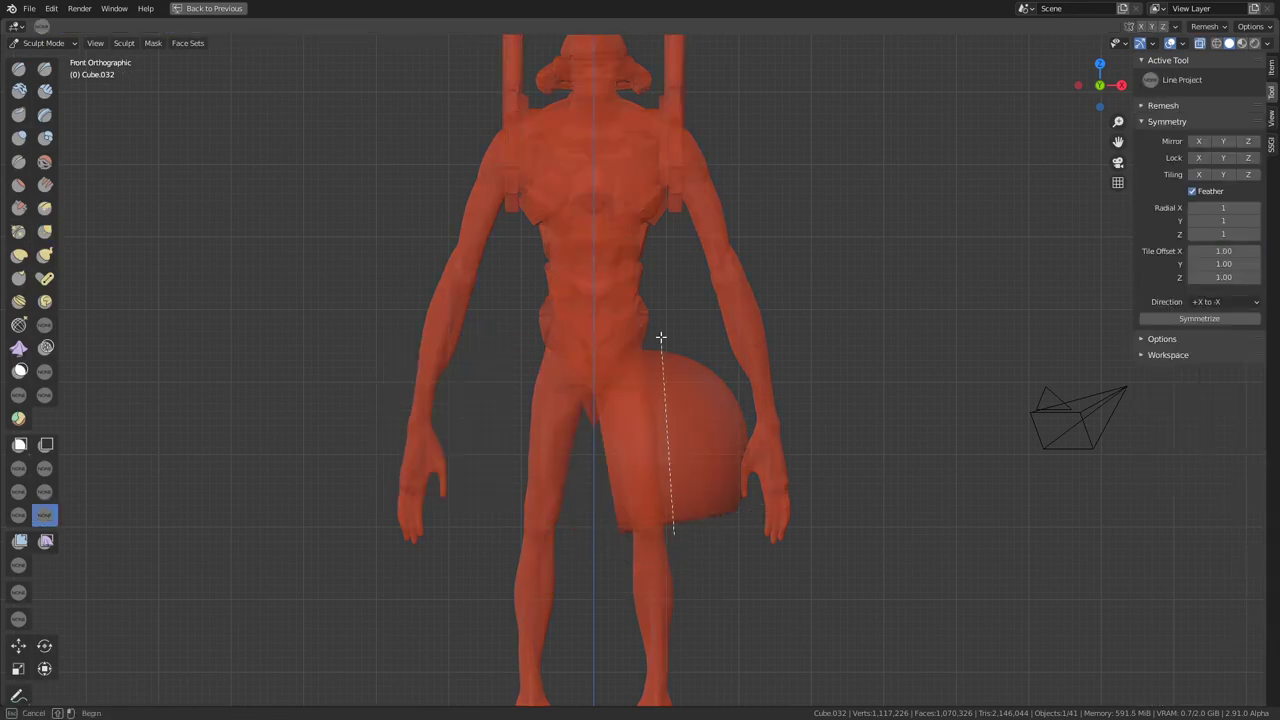
{"action": "mouse_move", "coordinate": [577, 470]}
{"action": "middle_mouse_down"}
{"action": "mouse_move", "coordinate": [686, 320]}
{"action": "mouse_move", "coordinate": [604, 314]}
{"action": "middle_mouse_up"}
Cut the sphere into an angled shin plate with Line Project in side view.
{"action": "mouse_move", "coordinate": [639, 403]}
{"action": "middle_mouse_down"}
{"action": "mouse_move", "coordinate": [657, 342]}
{"action": "mouse_move", "coordinate": [614, 368]}
{"action": "mouse_move", "coordinate": [582, 454]}
{"action": "mouse_move", "coordinate": [656, 527]}
{"action": "middle_mouse_up"}
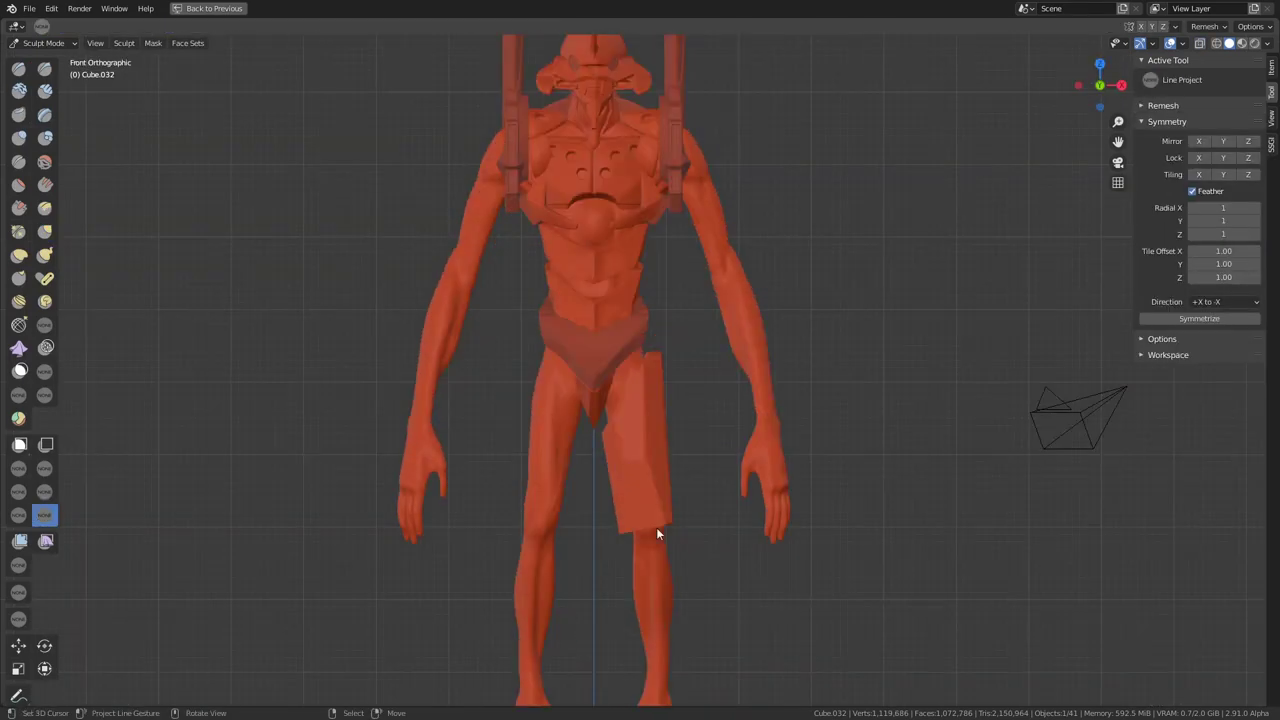
{"action": "mouse_move", "coordinate": [602, 452]}
{"action": "middle_mouse_down"}
{"action": "mouse_move", "coordinate": [585, 238]}
{"action": "mouse_move", "coordinate": [688, 408]}
{"action": "mouse_move", "coordinate": [680, 280]}
{"action": "mouse_move", "coordinate": [711, 306]}
{"action": "mouse_move", "coordinate": [509, 360]}
{"action": "mouse_move", "coordinate": [578, 435]}
{"action": "mouse_move", "coordinate": [263, 331]}
{"action": "mouse_move", "coordinate": [783, 383]}
{"action": "mouse_move", "coordinate": [594, 334]}
{"action": "mouse_move", "coordinate": [622, 370]}
{"action": "mouse_move", "coordinate": [609, 268]}
{"action": "middle_mouse_up"}
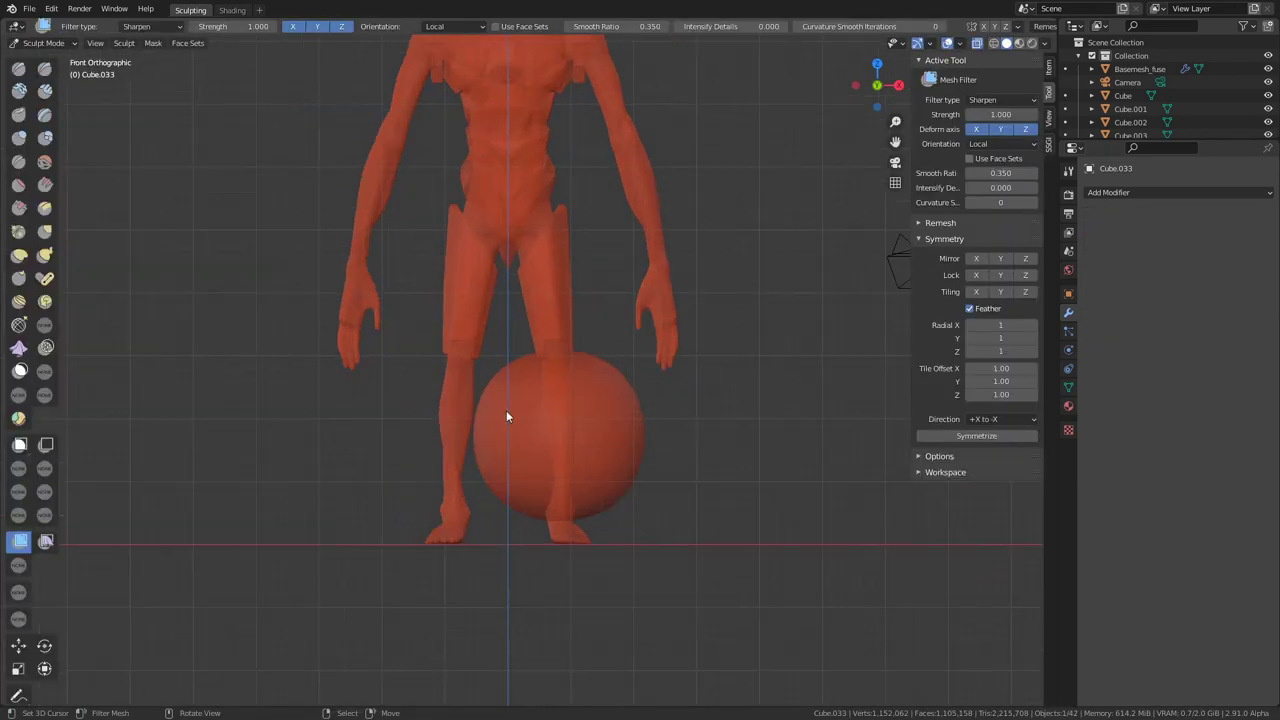
{"action": "key", "text": "KP_3"}
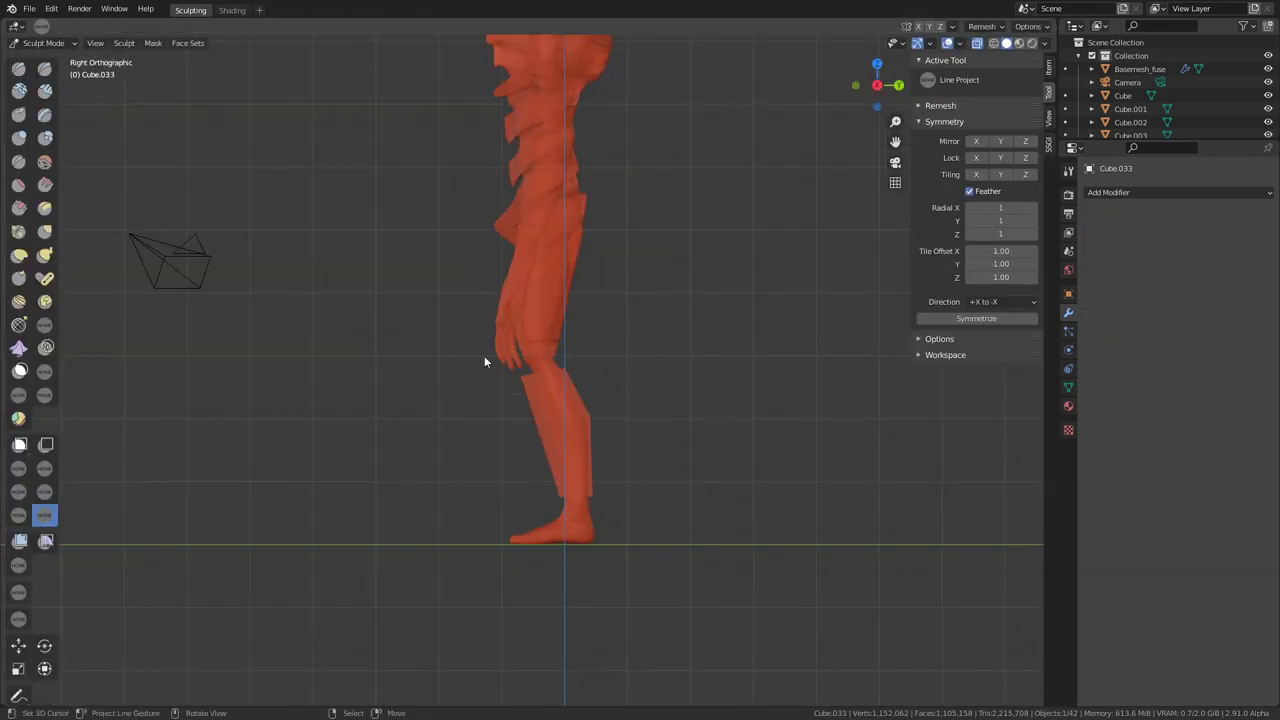
{"action": "left_click_drag", "start_coordinate": [492, 380], "coordinate": [492, 380]}
{"action": "mouse_move", "coordinate": [492, 380]}
{"action": "middle_mouse_down"}
{"action": "mouse_move", "coordinate": [545, 315]}
{"action": "mouse_move", "coordinate": [529, 304]}
{"action": "middle_mouse_up"}
{"action": "key", "text": "KP_3"}
{"action": "mouse_move", "coordinate": [487, 385]}
{"action": "middle_mouse_down"}
{"action": "mouse_move", "coordinate": [337, 406]}
{"action": "mouse_move", "coordinate": [551, 291]}
{"action": "mouse_move", "coordinate": [531, 440]}
{"action": "mouse_move", "coordinate": [624, 433]}
{"action": "mouse_move", "coordinate": [463, 311]}
{"action": "mouse_move", "coordinate": [406, 489]}
{"action": "mouse_move", "coordinate": [431, 397]}
{"action": "mouse_move", "coordinate": [317, 321]}
{"action": "mouse_move", "coordinate": [497, 429]}
{"action": "mouse_move", "coordinate": [726, 317]}
{"action": "middle_mouse_up"}
Remesh the shin plate with the voxel size adjustment and check it around the legs.
{"action": "key", "text": "ctrl+space"}
{"action": "key", "text": "r"}
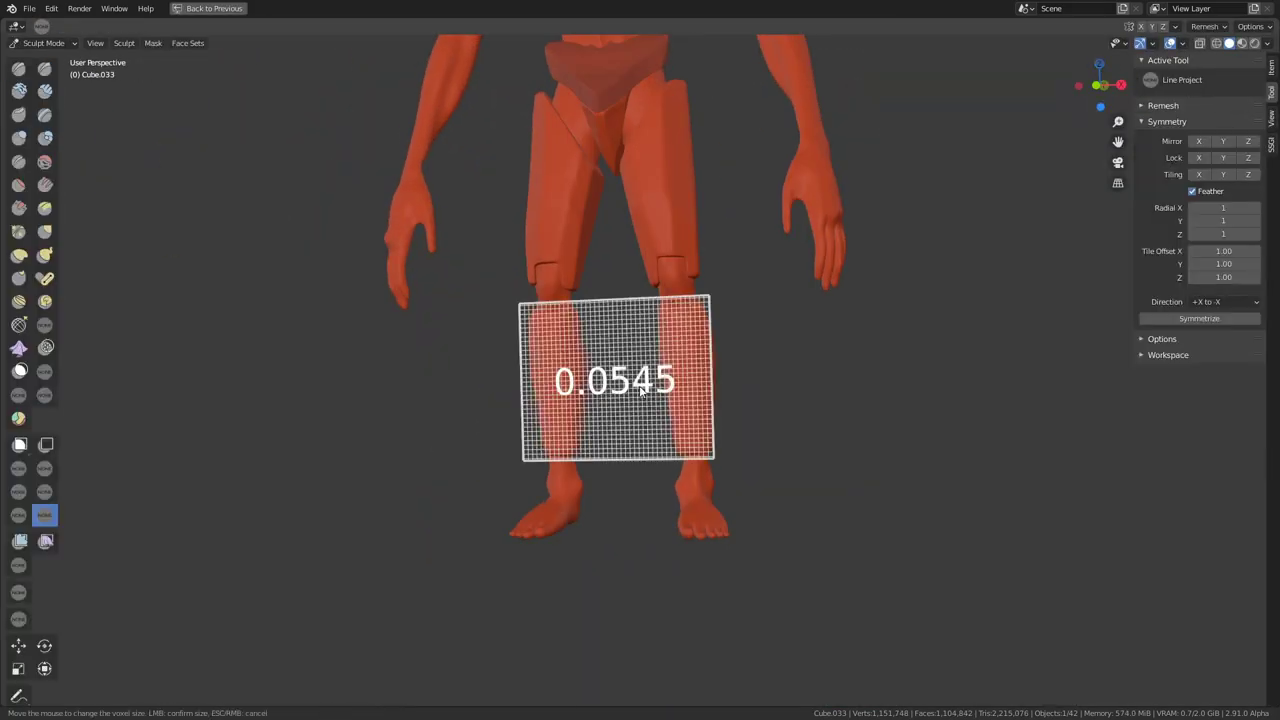
{"action": "middle_click_drag", "start_coordinate": [225, 479], "coordinate": [539, 334], "text": "alt"}
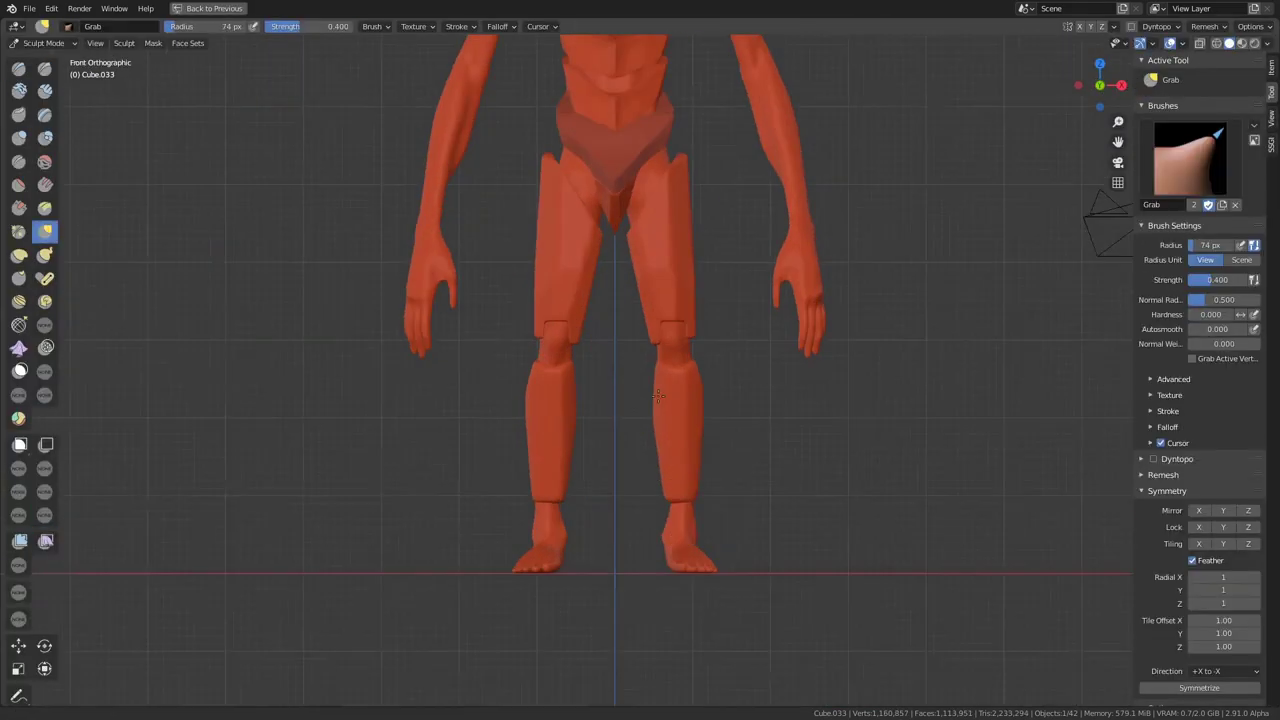
{"action": "middle_click_drag", "start_coordinate": [617, 465], "coordinate": [677, 329], "text": "alt"}
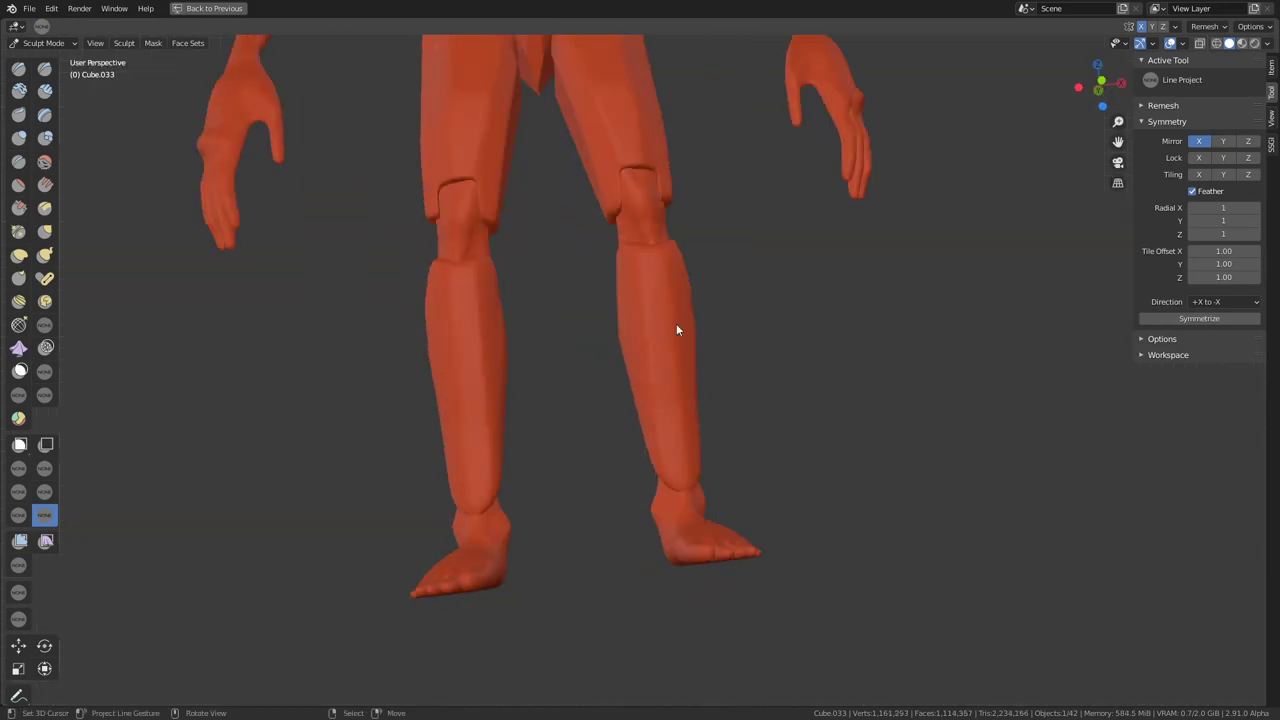
{"action": "scroll", "coordinate": [544, 392], "scroll_direction": "down", "scroll_amount": 5}
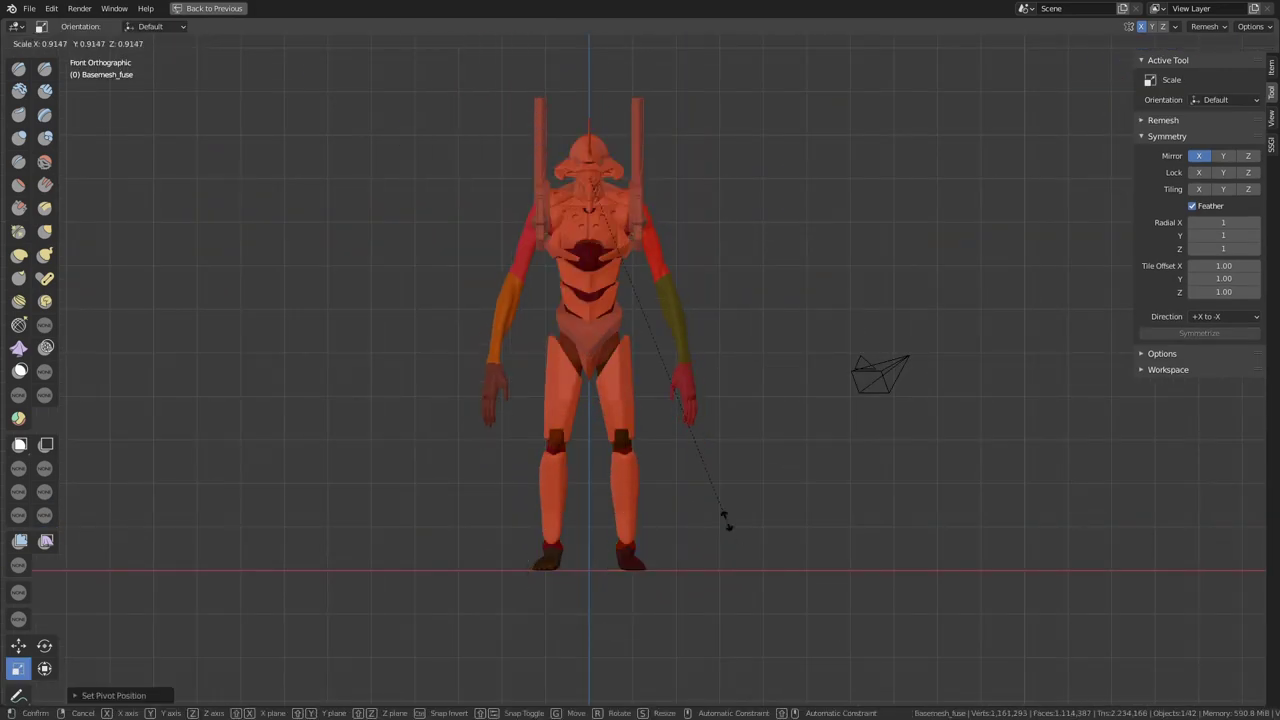
{"action": "scroll", "coordinate": [720, 406], "scroll_direction": "up", "scroll_amount": 5}
{"action": "middle_click_drag", "start_coordinate": [521, 166], "coordinate": [609, 336]}
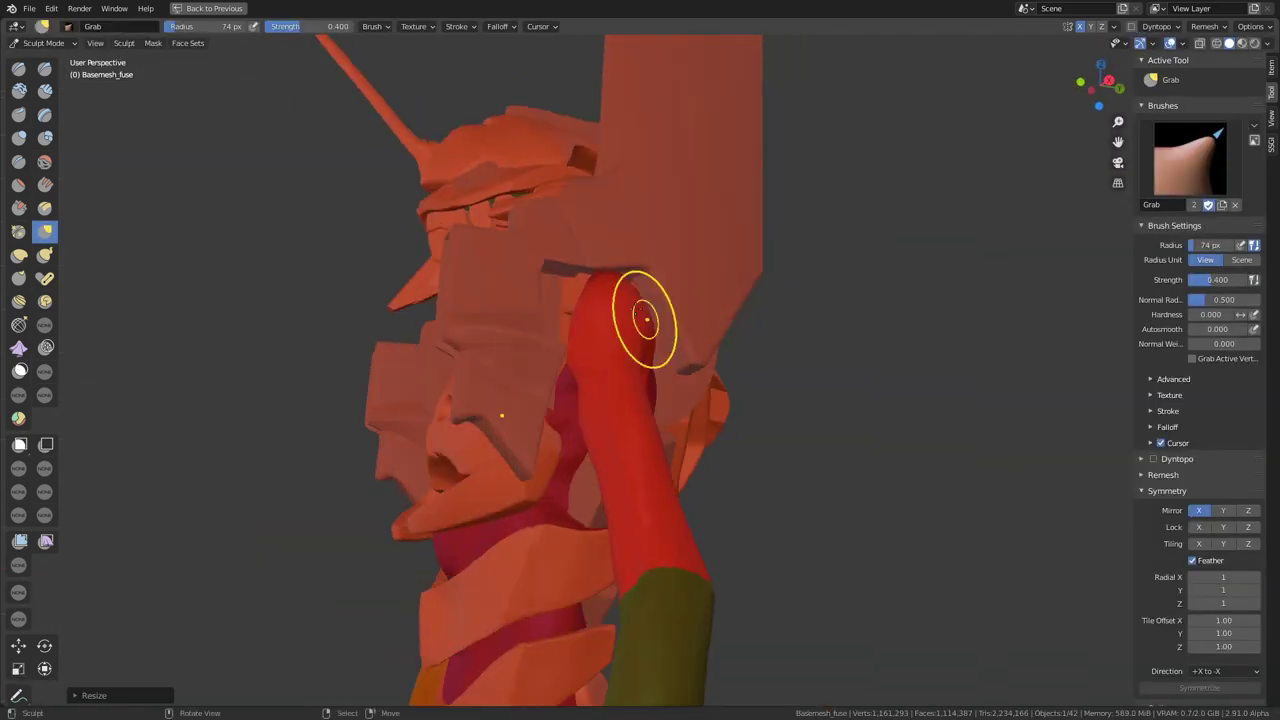
{"action": "middle_click_drag", "start_coordinate": [446, 371], "coordinate": [530, 409]}
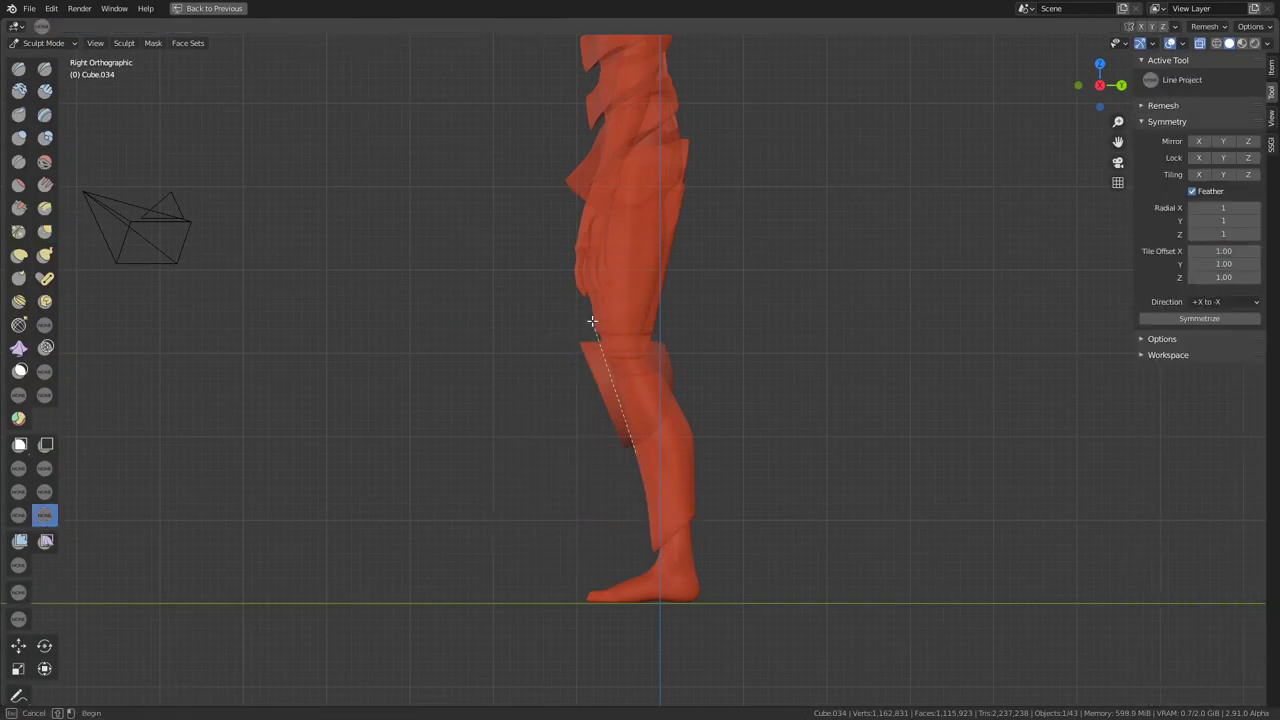
{"action": "middle_click_drag", "start_coordinate": [642, 449], "coordinate": [568, 362]}
Tilt the knee fin around the X axis with the Rotate tool.
{"action": "scroll", "coordinate": [647, 370], "scroll_direction": "up", "scroll_amount": 3}
{"action": "mouse_move", "coordinate": [647, 370]}
{"action": "middle_mouse_down", "text": "alt"}
{"action": "mouse_move", "coordinate": [508, 345]}
{"action": "mouse_move", "coordinate": [671, 459]}
{"action": "middle_mouse_up", "text": "alt"}
{"action": "key", "text": "KP_Divide"}
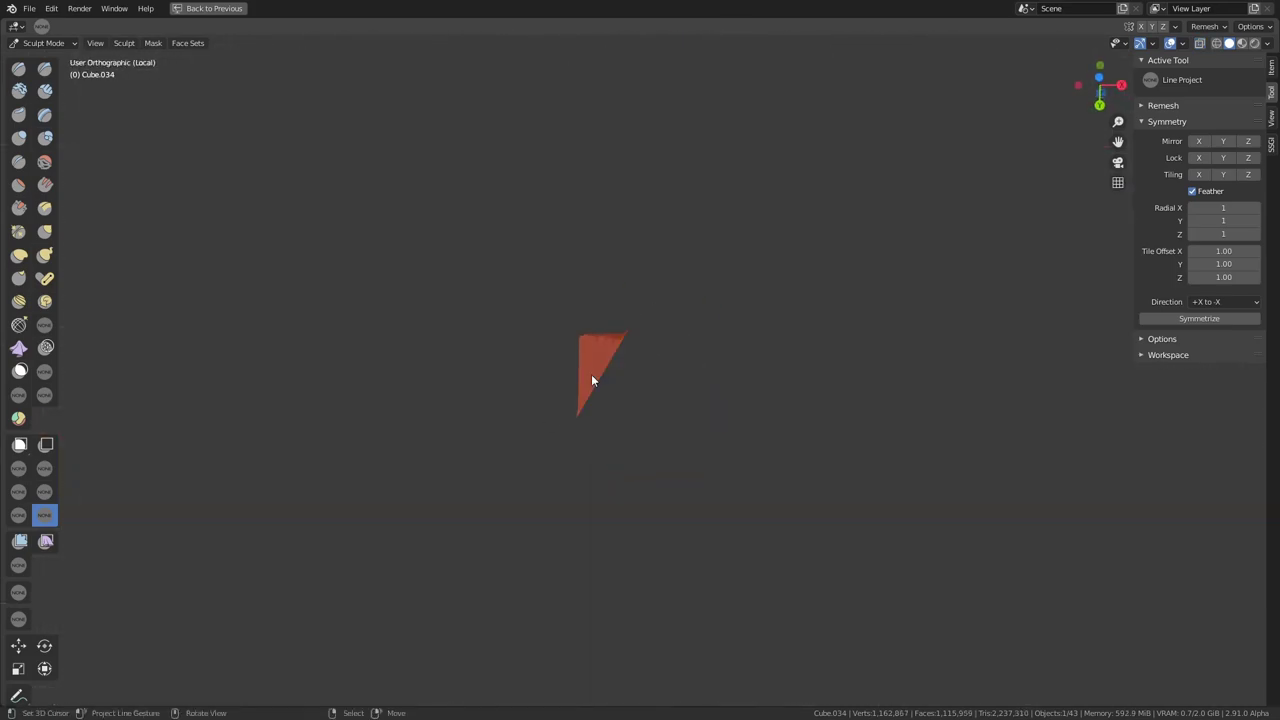
{"action": "key", "text": "KP_Divide"}
{"action": "key", "text": "KP_1"}
{"action": "key", "text": "q"}
{"action": "left_click", "coordinate": [503, 394]}
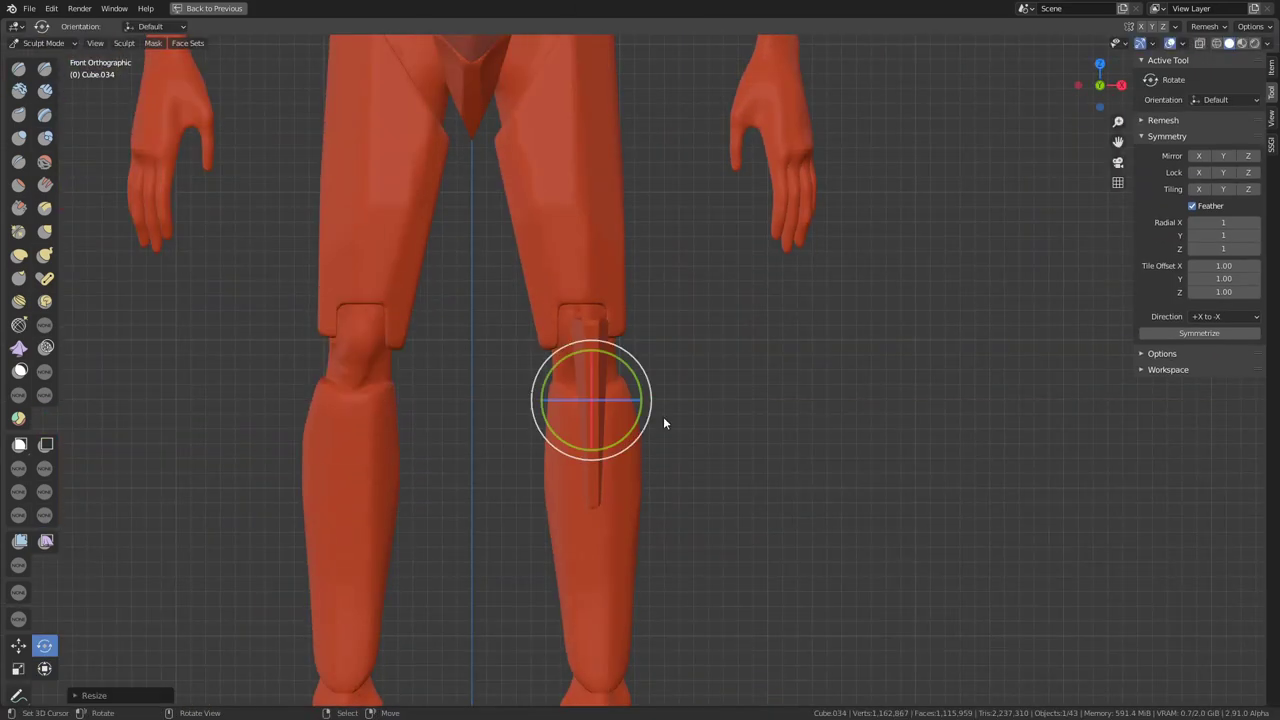
{"action": "key", "text": "KP_3"}
{"action": "left_click_drag", "start_coordinate": [627, 428], "coordinate": [622, 432]}
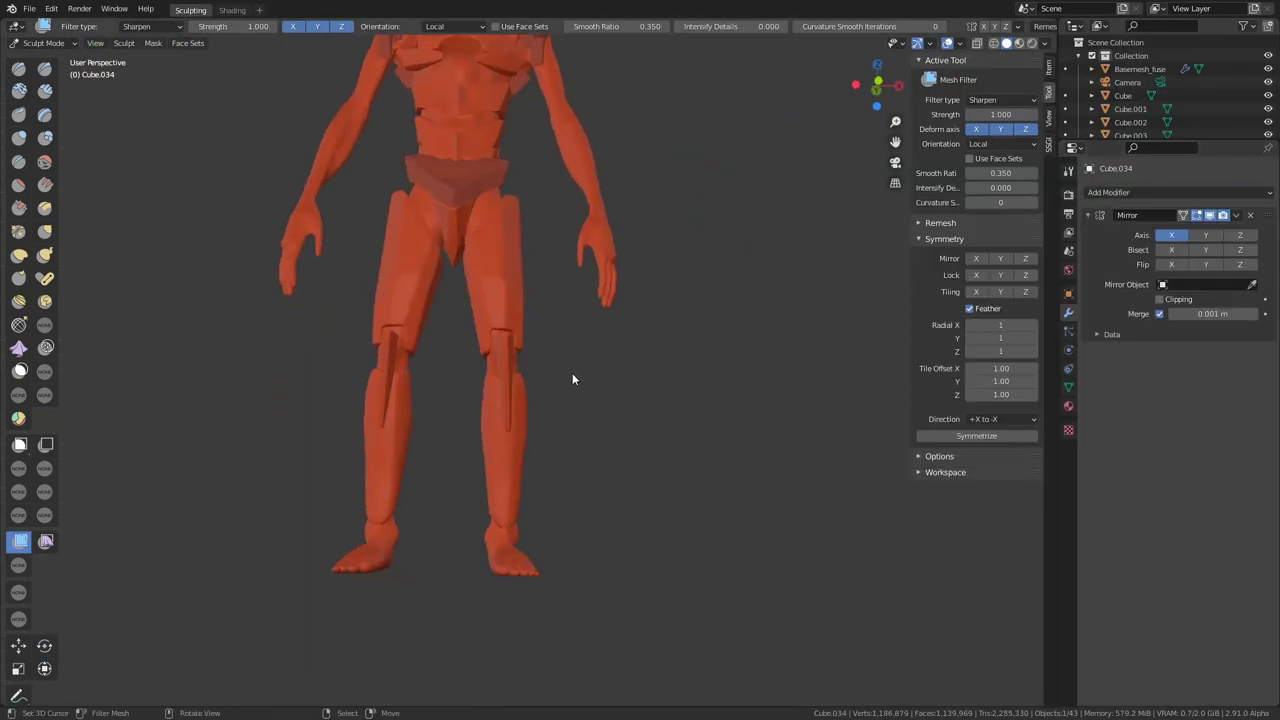
{"action": "left_click_drag", "start_coordinate": [548, 412], "coordinate": [590, 442]}
Add a new sphere around the foot for the ankle cuff.
{"action": "key", "text": "KP_3"}
{"action": "key", "text": "ctrl+alt+space"}
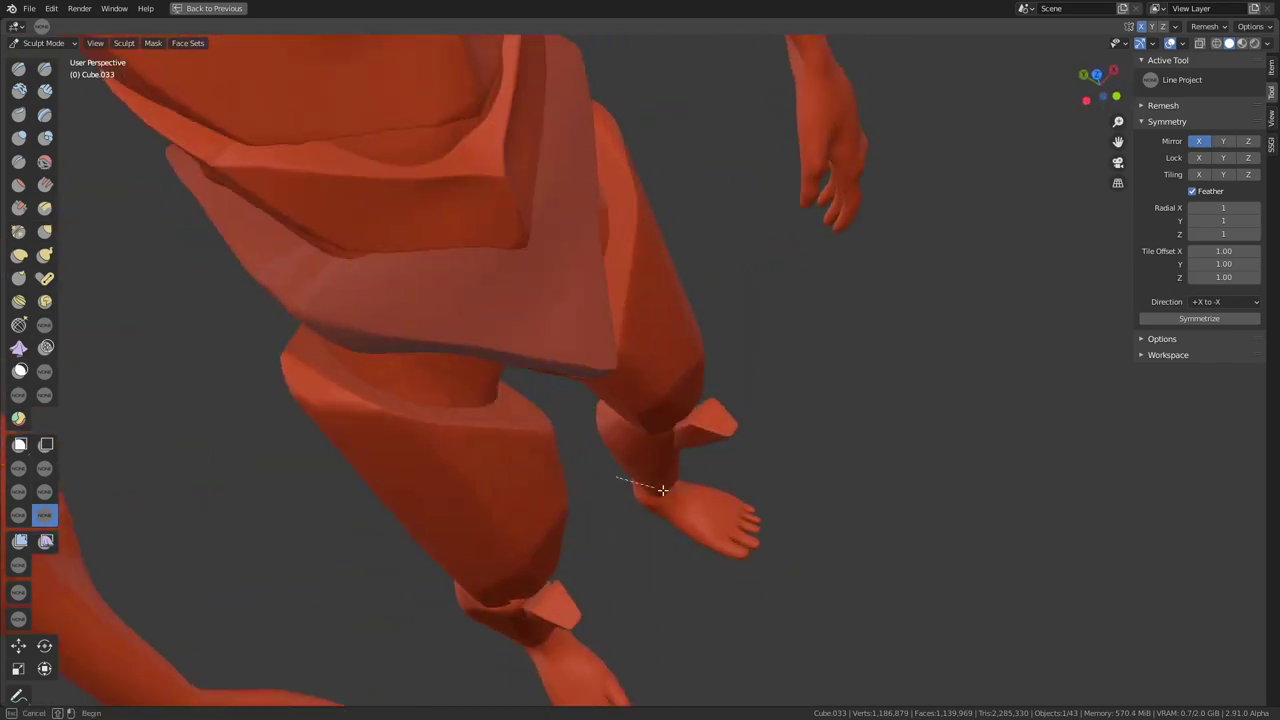
{"action": "key", "text": "Return"}
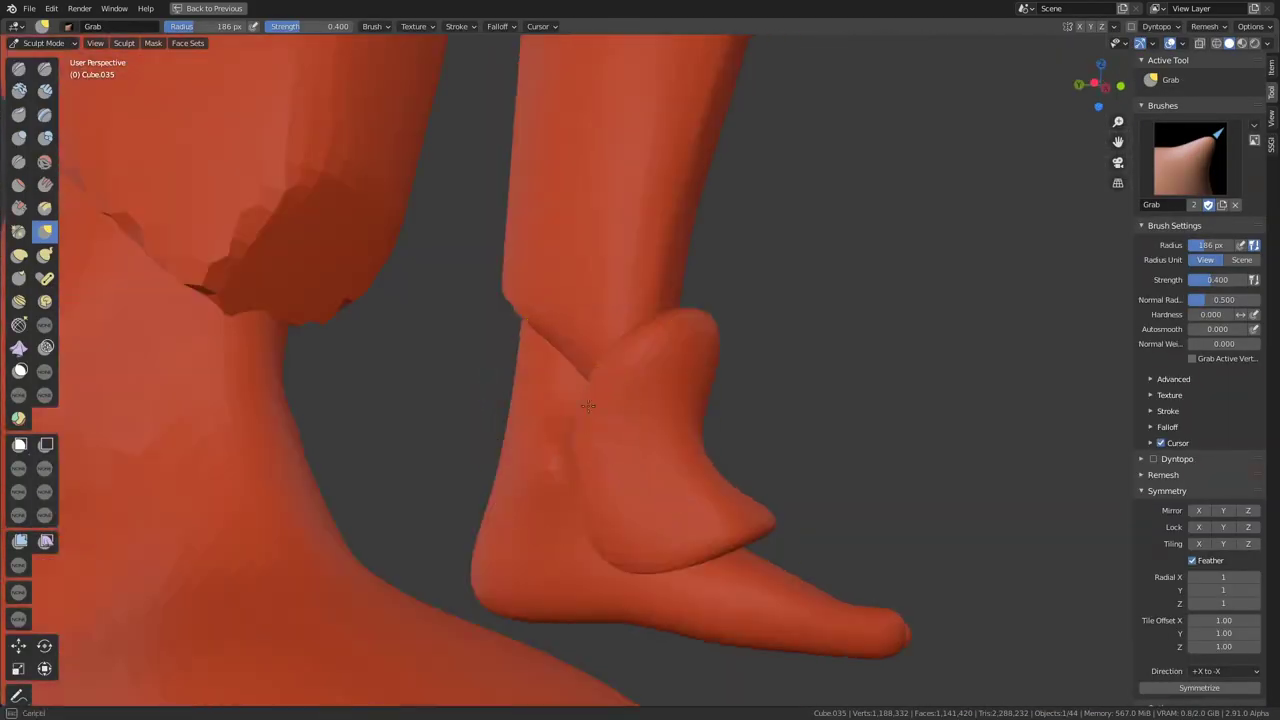
{"action": "middle_click_drag", "start_coordinate": [538, 438], "coordinate": [600, 452]}
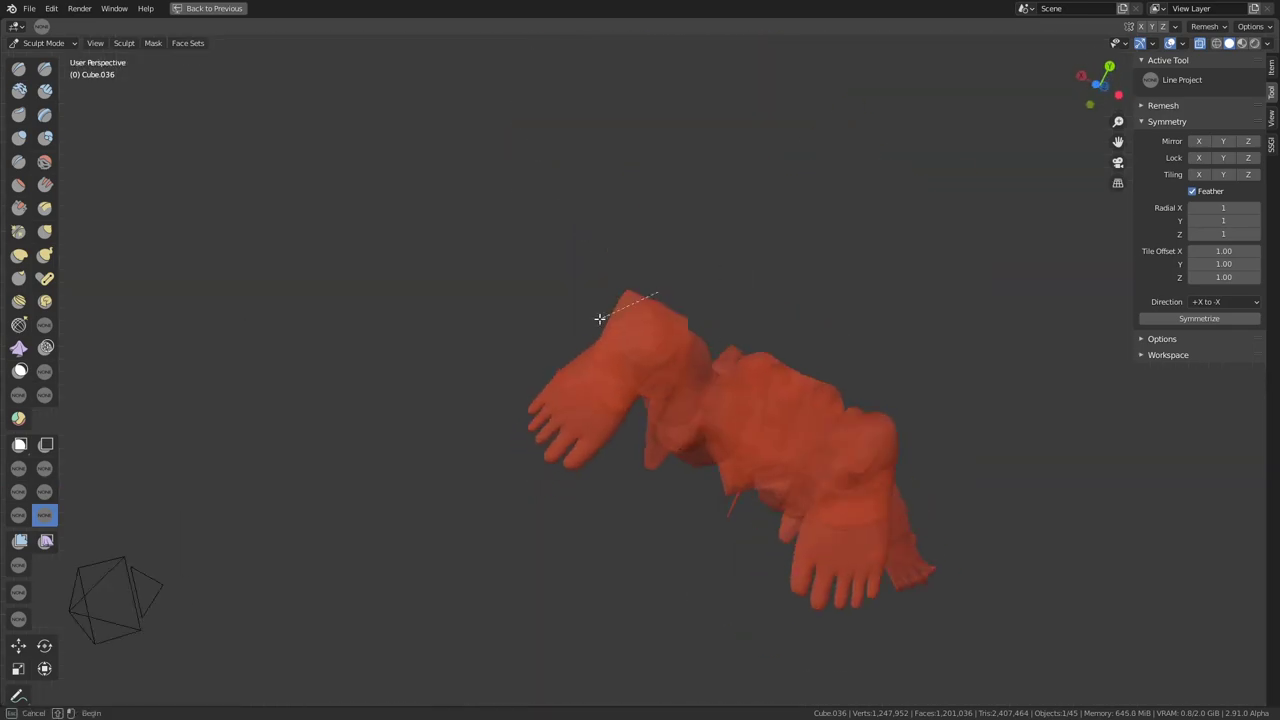
{"action": "mouse_move", "coordinate": [606, 309]}
{"action": "middle_mouse_down"}
{"action": "mouse_move", "coordinate": [654, 363]}
{"action": "mouse_move", "coordinate": [591, 391]}
{"action": "mouse_move", "coordinate": [654, 477]}
{"action": "mouse_move", "coordinate": [684, 408]}
{"action": "mouse_move", "coordinate": [620, 400]}
{"action": "mouse_move", "coordinate": [652, 372]}
{"action": "middle_mouse_up"}
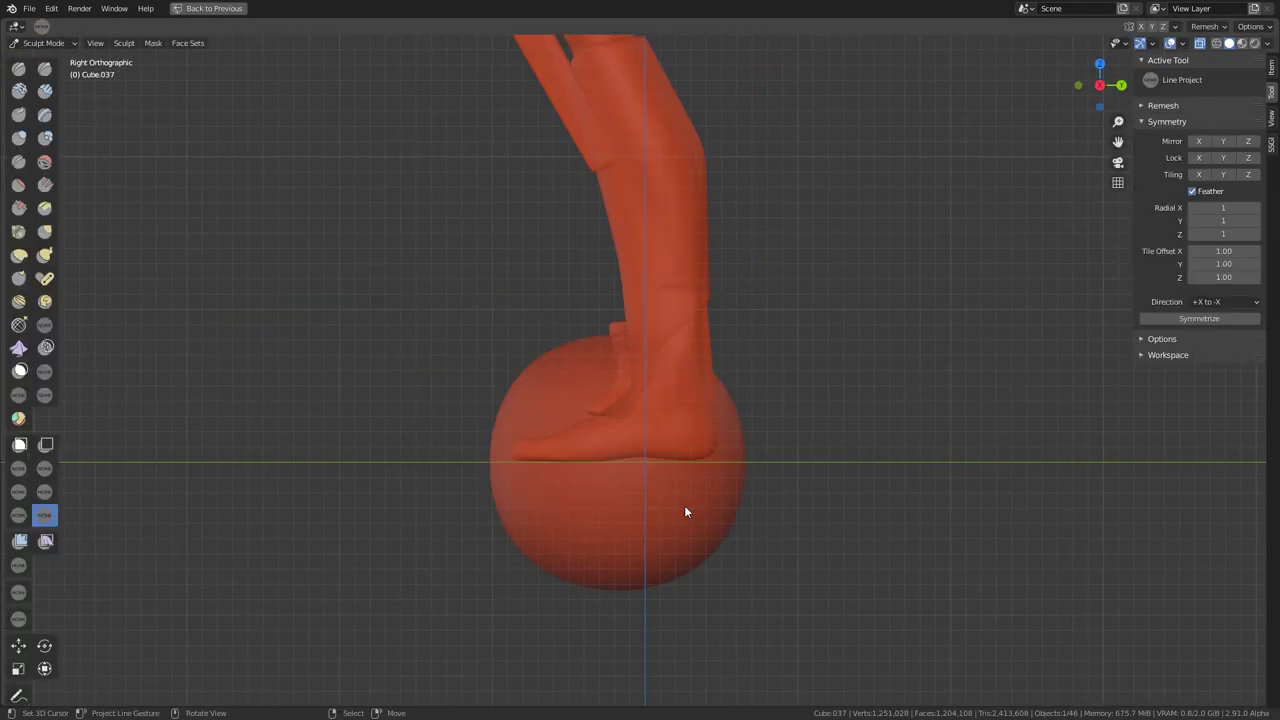
Flatten the sides of the boot sphere around the foot from bottom and side views.
{"action": "left_click_drag", "start_coordinate": [809, 251], "coordinate": [722, 463]}
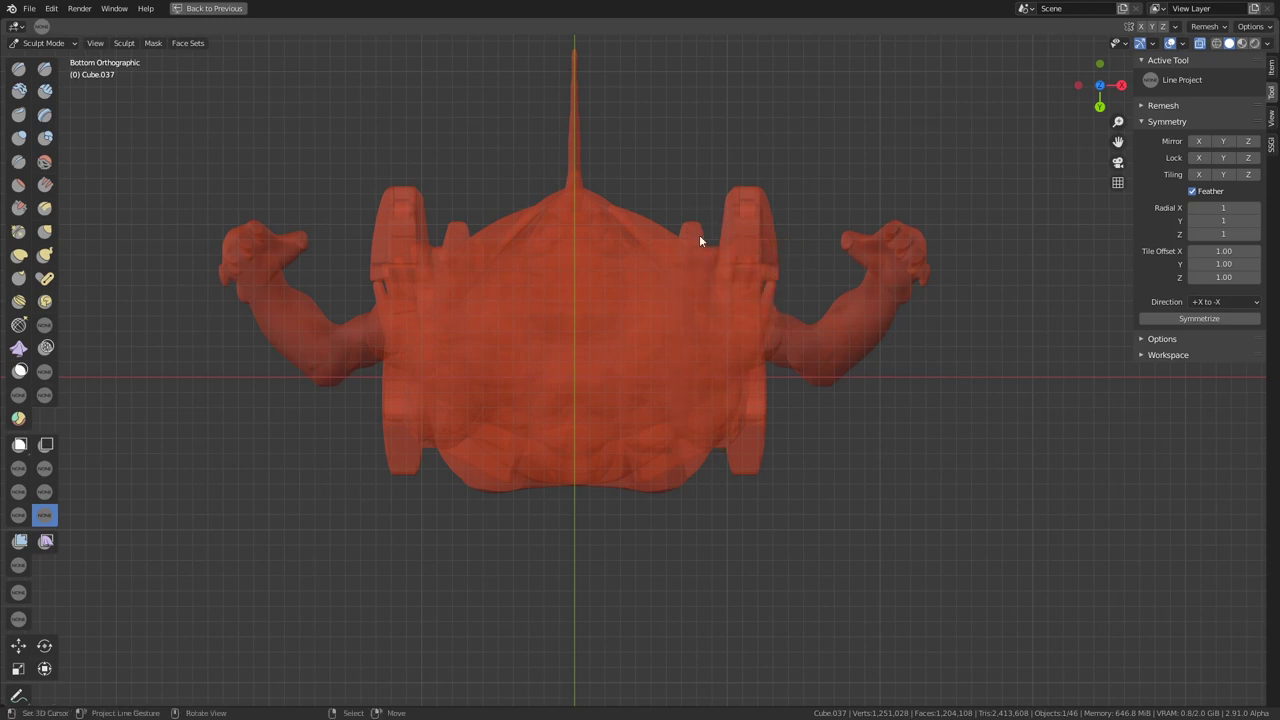
{"action": "mouse_move", "coordinate": [717, 402]}
{"action": "middle_mouse_down"}
{"action": "mouse_move", "coordinate": [574, 397]}
{"action": "mouse_move", "coordinate": [694, 491]}
{"action": "mouse_move", "coordinate": [513, 443]}
{"action": "mouse_move", "coordinate": [694, 403]}
{"action": "mouse_move", "coordinate": [680, 560]}
{"action": "mouse_move", "coordinate": [564, 380]}
{"action": "mouse_move", "coordinate": [608, 408]}
{"action": "mouse_move", "coordinate": [723, 334]}
{"action": "mouse_move", "coordinate": [564, 447]}
{"action": "mouse_move", "coordinate": [574, 320]}
{"action": "mouse_move", "coordinate": [680, 425]}
{"action": "mouse_move", "coordinate": [564, 374]}
{"action": "middle_mouse_up"}
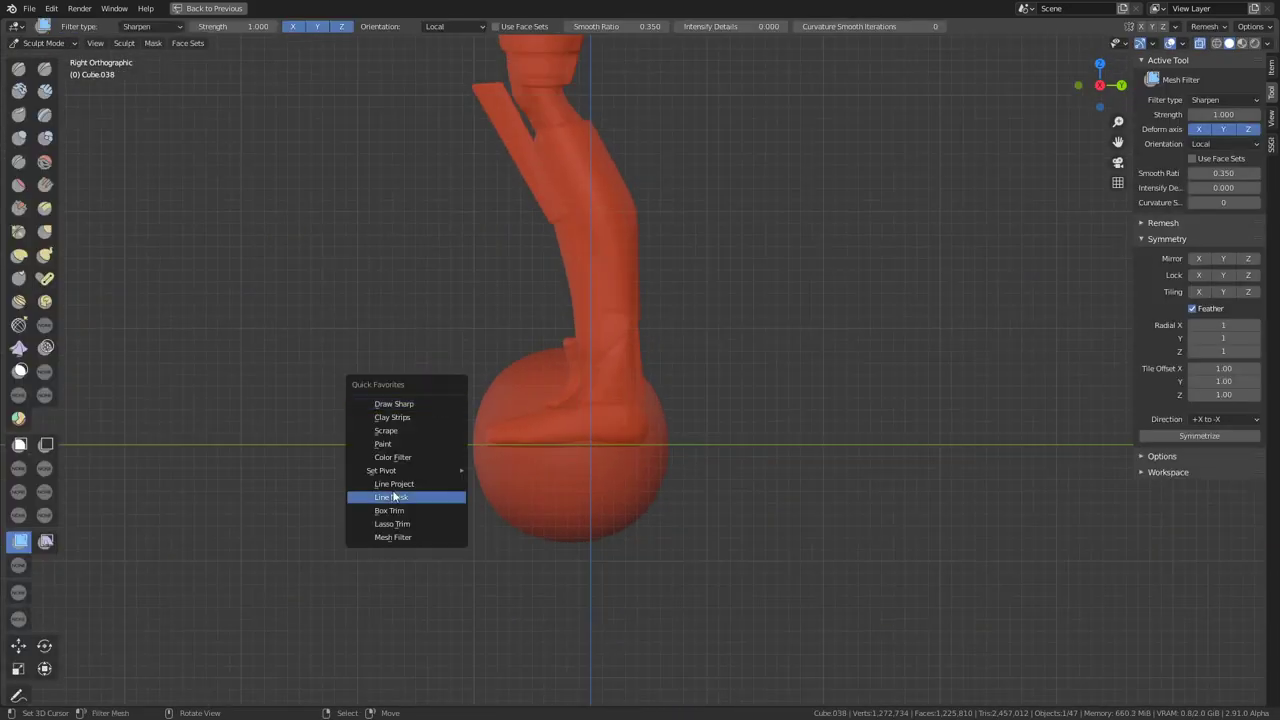
{"action": "key", "text": "ctrl+KP_7"}
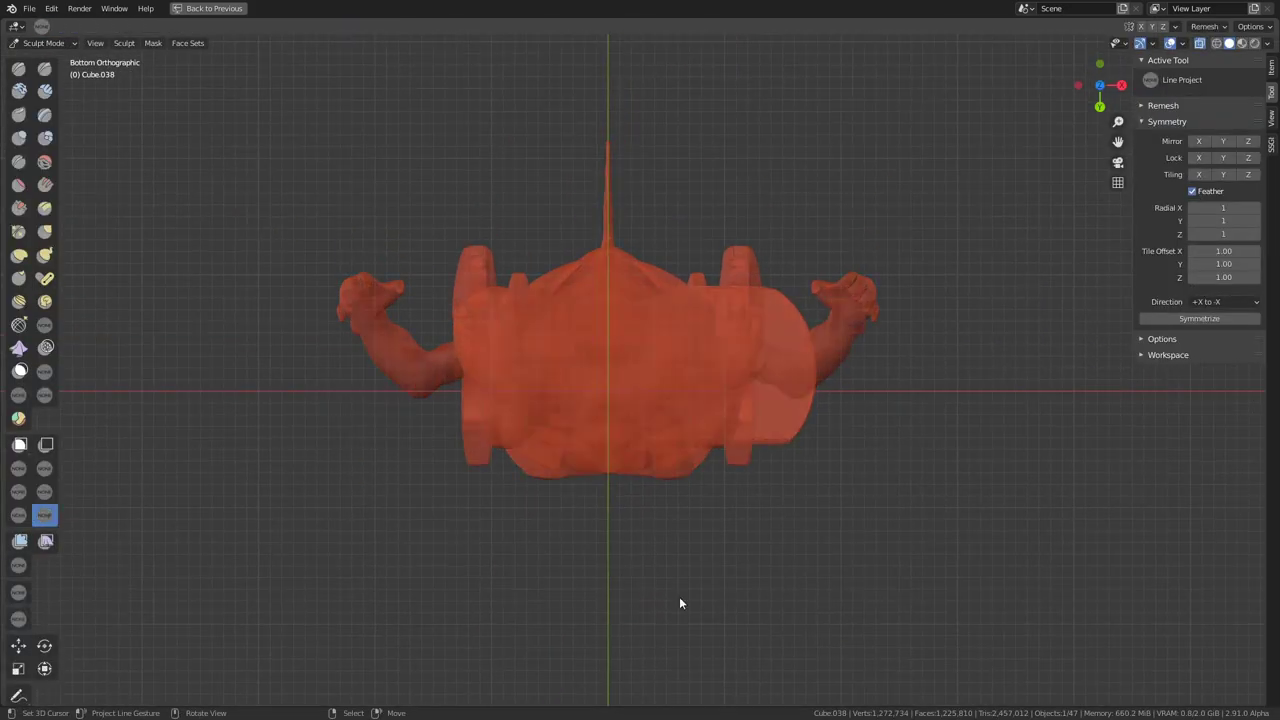
{"action": "scroll", "coordinate": [690, 550], "scroll_direction": "up", "scroll_amount": 1}
{"action": "mouse_move", "coordinate": [658, 497]}
{"action": "middle_mouse_down"}
{"action": "mouse_move", "coordinate": [689, 337]}
{"action": "mouse_move", "coordinate": [629, 509]}
{"action": "mouse_move", "coordinate": [28, 455]}
{"action": "middle_mouse_up"}
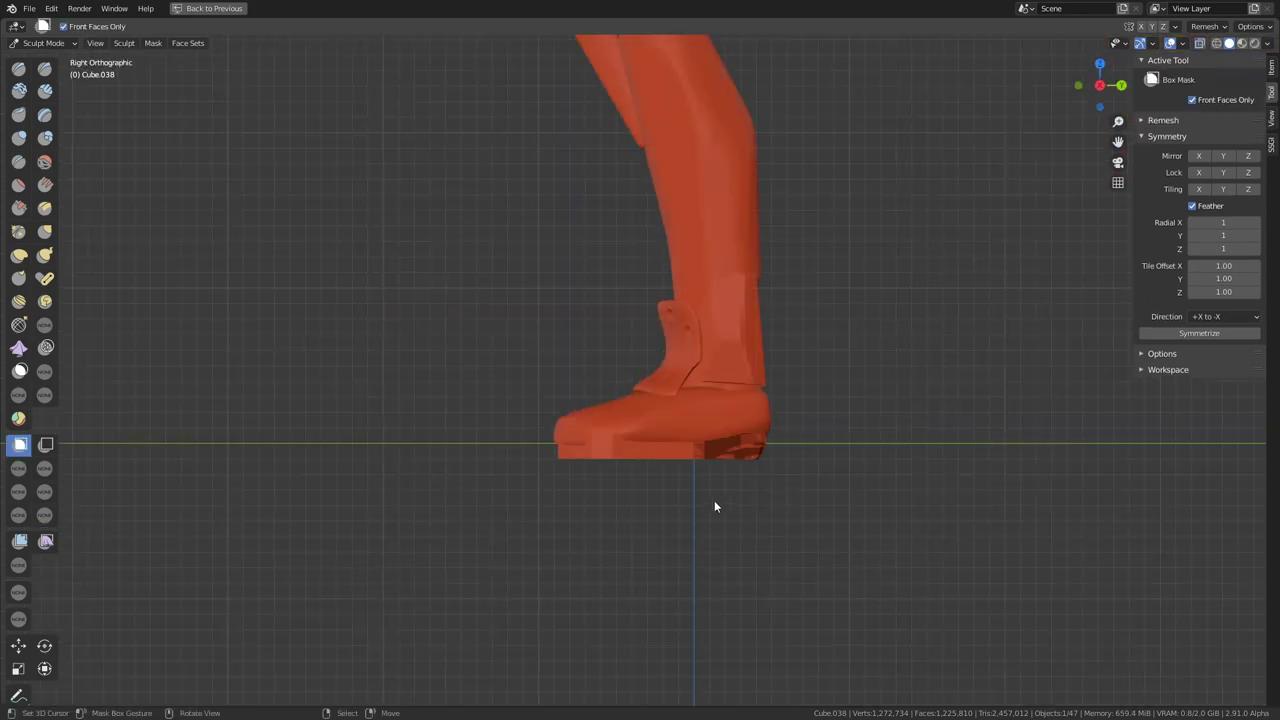
{"action": "mouse_move", "coordinate": [705, 555]}
{"action": "middle_mouse_down"}
{"action": "mouse_move", "coordinate": [471, 247]}
{"action": "mouse_move", "coordinate": [706, 427]}
{"action": "middle_mouse_up"}
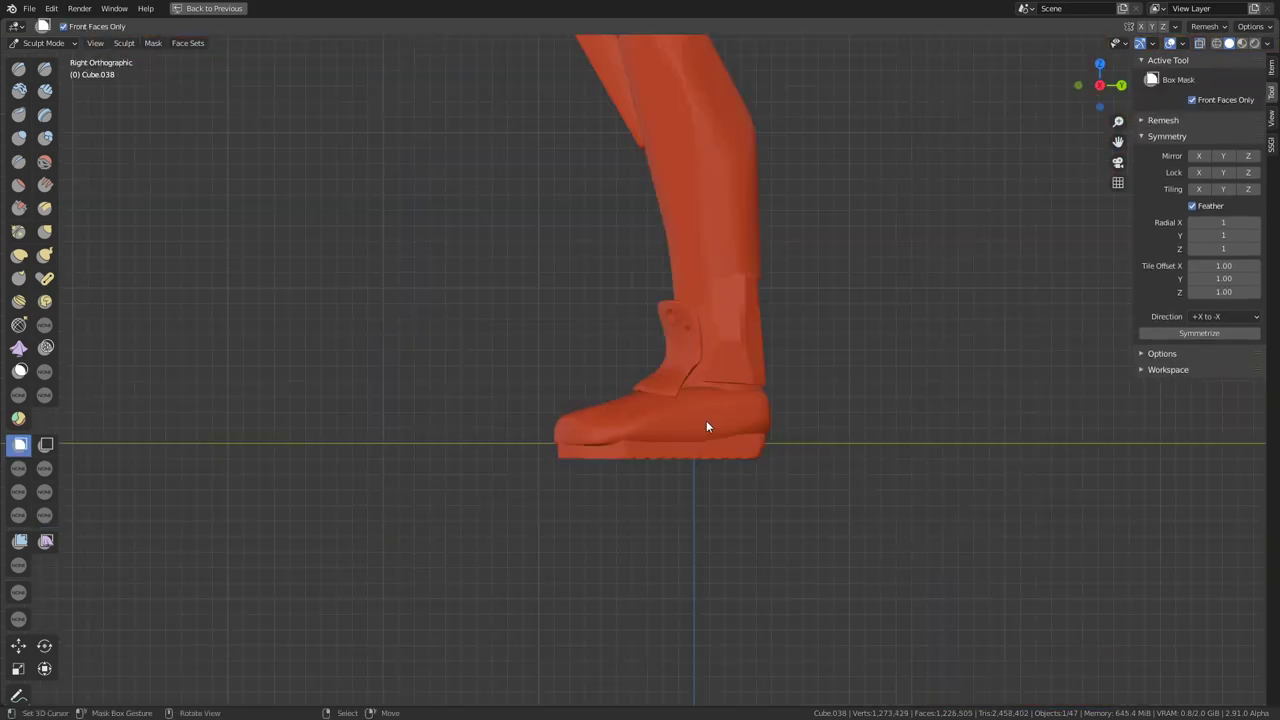
{"action": "middle_click_drag", "start_coordinate": [604, 467], "coordinate": [681, 354]}
Box-mask the bottom strip of the boot to form the sole.
{"action": "key", "text": "b"}
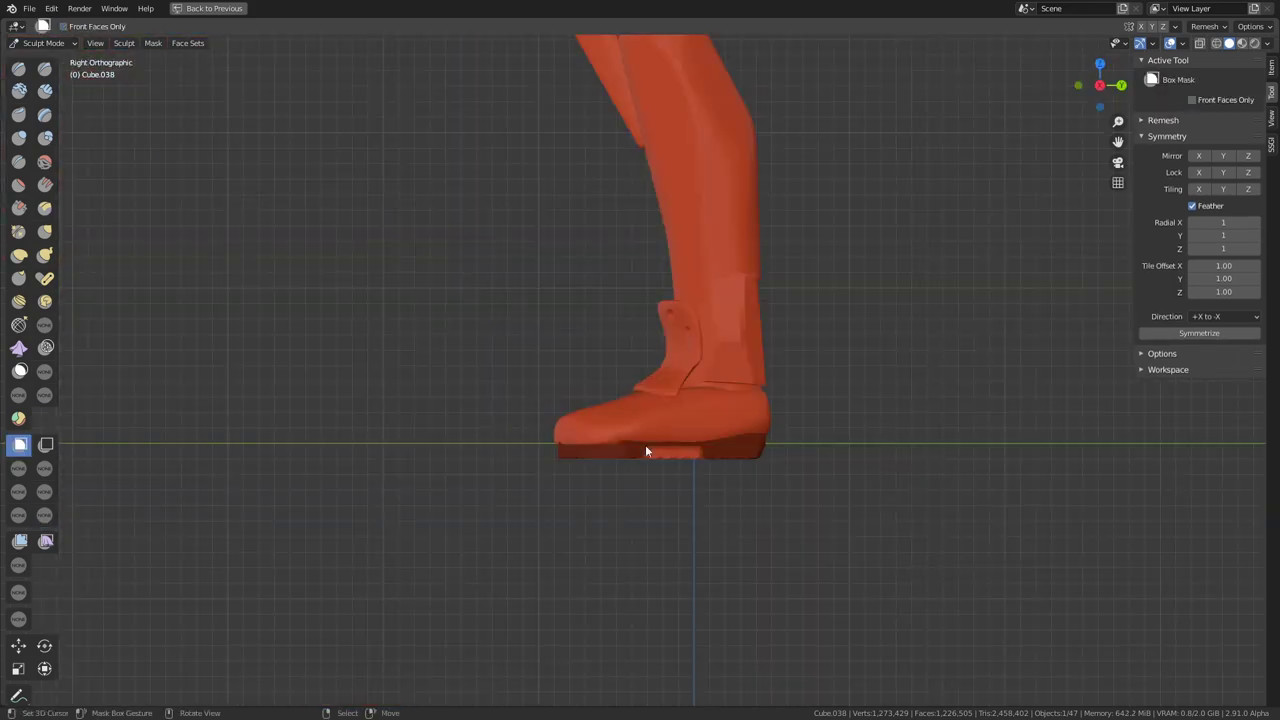
{"action": "left_click_drag", "start_coordinate": [714, 449], "coordinate": [559, 410]}
{"action": "mouse_move", "coordinate": [596, 456]}
{"action": "middle_mouse_down"}
{"action": "mouse_move", "coordinate": [874, 243]}
{"action": "mouse_move", "coordinate": [406, 397]}
{"action": "mouse_move", "coordinate": [688, 318]}
{"action": "mouse_move", "coordinate": [666, 298]}
{"action": "mouse_move", "coordinate": [633, 486]}
{"action": "mouse_move", "coordinate": [423, 343]}
{"action": "mouse_move", "coordinate": [617, 417]}
{"action": "mouse_move", "coordinate": [397, 428]}
{"action": "middle_mouse_up"}
Switch to the shoe piece and return to sculpting it.
{"action": "key", "text": "ctrl+Tab"}
{"action": "left_click", "coordinate": [670, 462]}
{"action": "key", "text": "ctrl+Tab"}
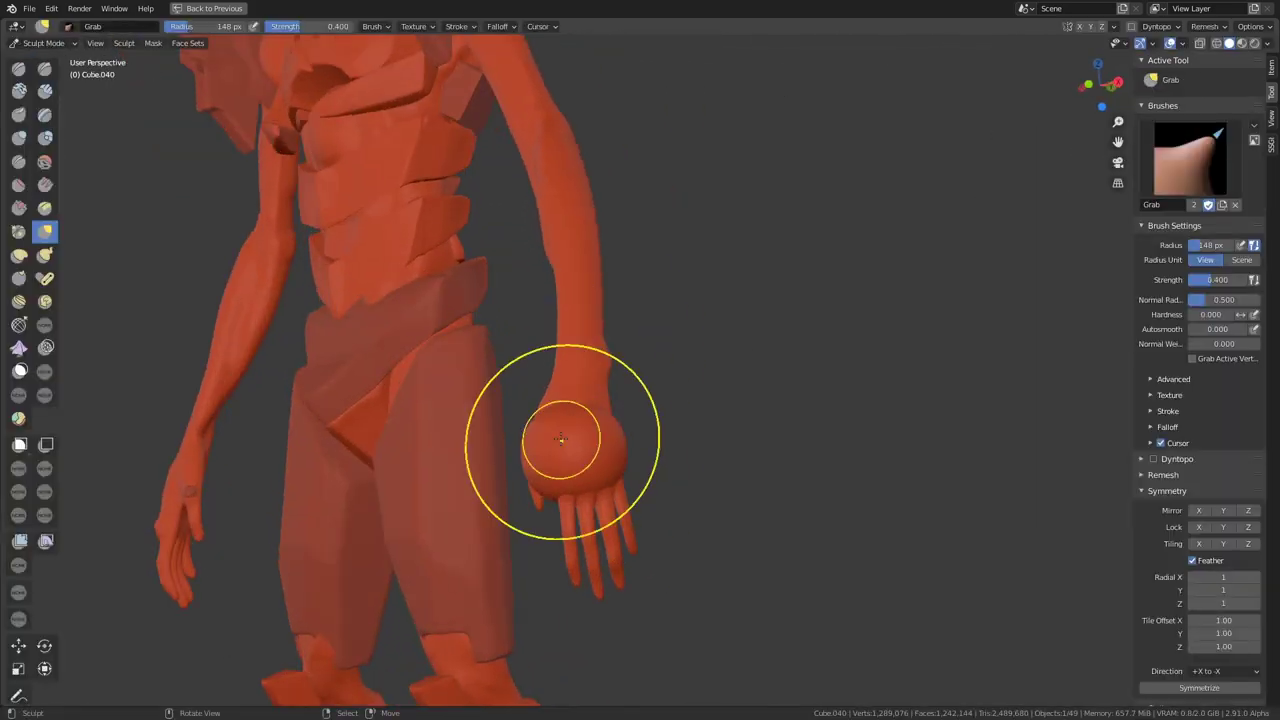
Lasso-trim away the lower-right part of the angled thigh plate.
{"action": "mouse_move", "coordinate": [598, 492]}
{"action": "middle_mouse_down"}
{"action": "mouse_move", "coordinate": [526, 381]}
{"action": "mouse_move", "coordinate": [632, 396]}
{"action": "mouse_move", "coordinate": [482, 363]}
{"action": "mouse_move", "coordinate": [512, 326]}
{"action": "mouse_move", "coordinate": [555, 430]}
{"action": "mouse_move", "coordinate": [728, 458]}
{"action": "mouse_move", "coordinate": [443, 427]}
{"action": "mouse_move", "coordinate": [617, 437]}
{"action": "mouse_move", "coordinate": [711, 426]}
{"action": "mouse_move", "coordinate": [606, 434]}
{"action": "mouse_move", "coordinate": [560, 474]}
{"action": "middle_mouse_up"}
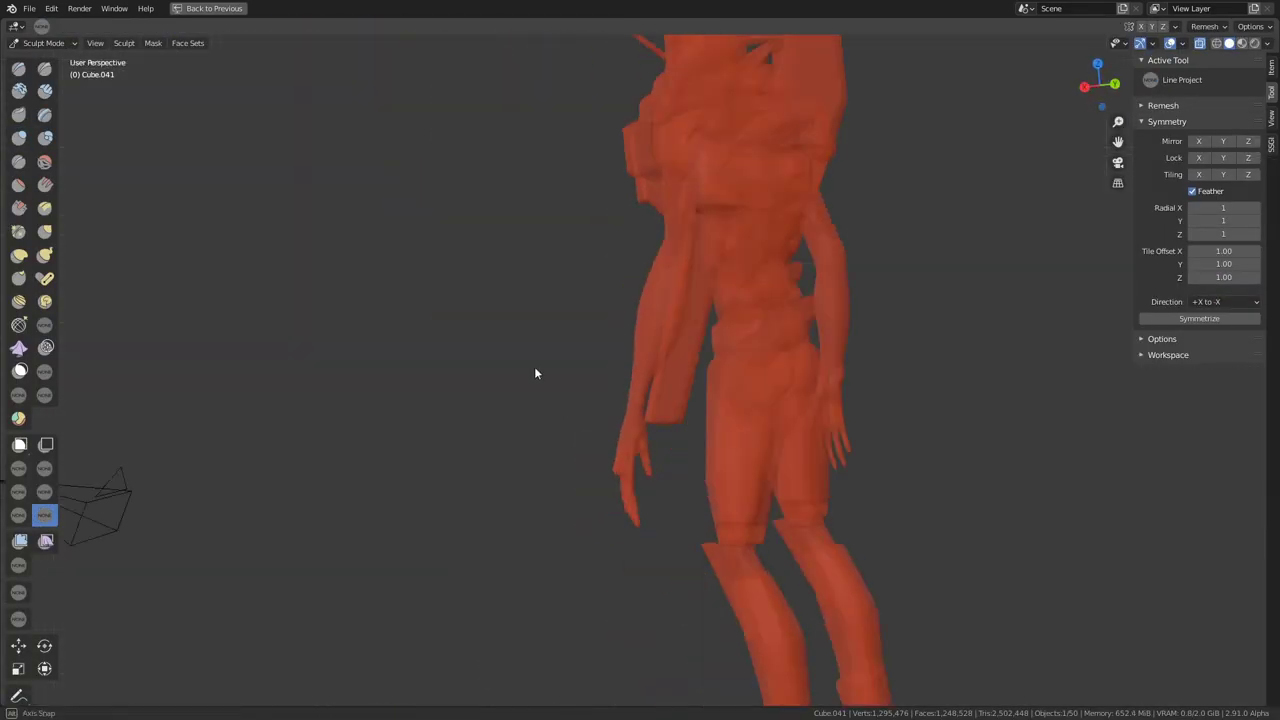
{"action": "middle_click_drag", "start_coordinate": [534, 373], "coordinate": [697, 254], "text": "alt"}
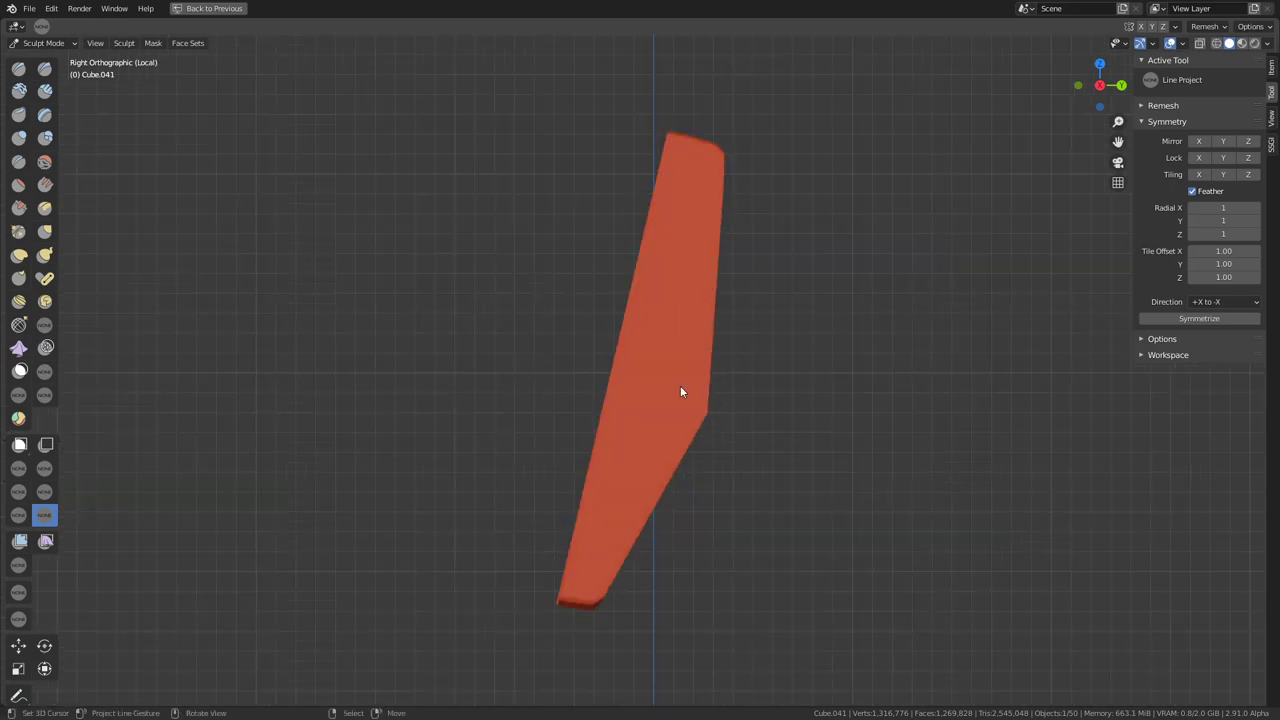
{"action": "left_click", "coordinate": [661, 463]}
{"action": "mouse_move", "coordinate": [786, 382]}
{"action": "left_mouse_down"}
{"action": "mouse_move", "coordinate": [713, 508]}
{"action": "mouse_move", "coordinate": [762, 315]}
{"action": "left_mouse_up"}
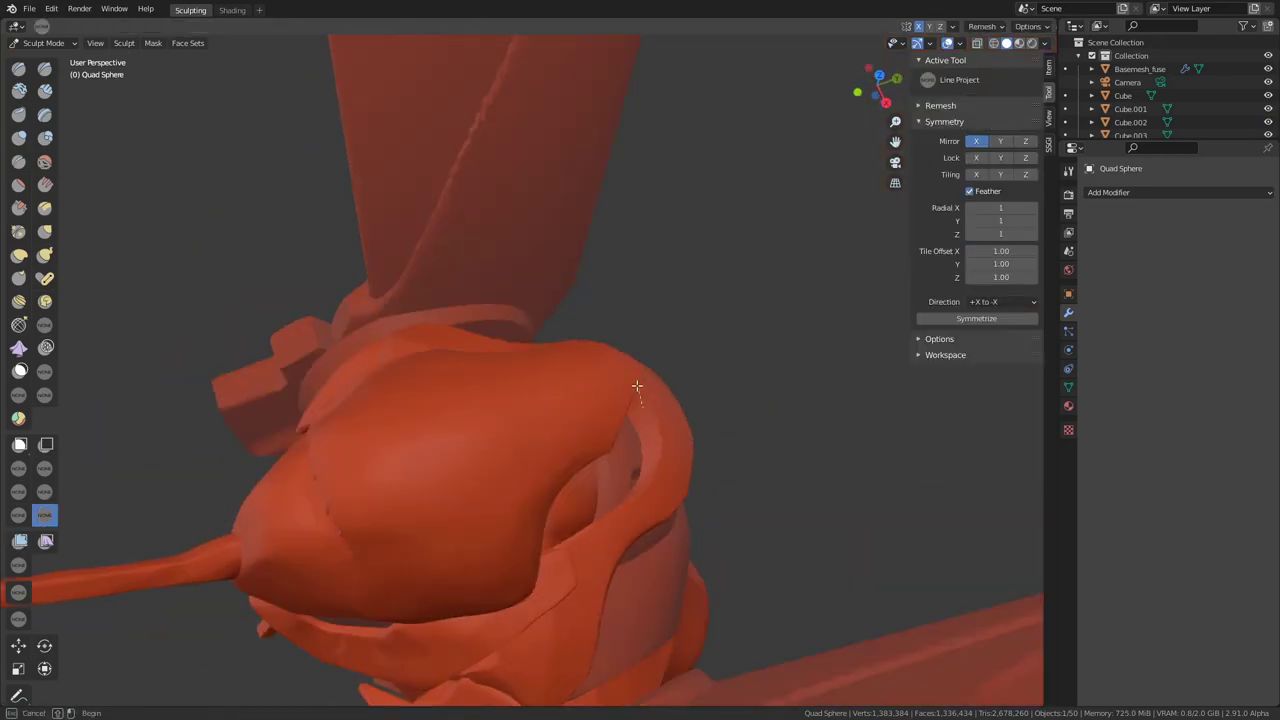
{"action": "mouse_move", "coordinate": [637, 385]}
{"action": "middle_mouse_down"}
{"action": "mouse_move", "coordinate": [610, 413]}
{"action": "mouse_move", "coordinate": [551, 364]}
{"action": "mouse_move", "coordinate": [652, 378]}
{"action": "mouse_move", "coordinate": [465, 397]}
{"action": "middle_mouse_up"}
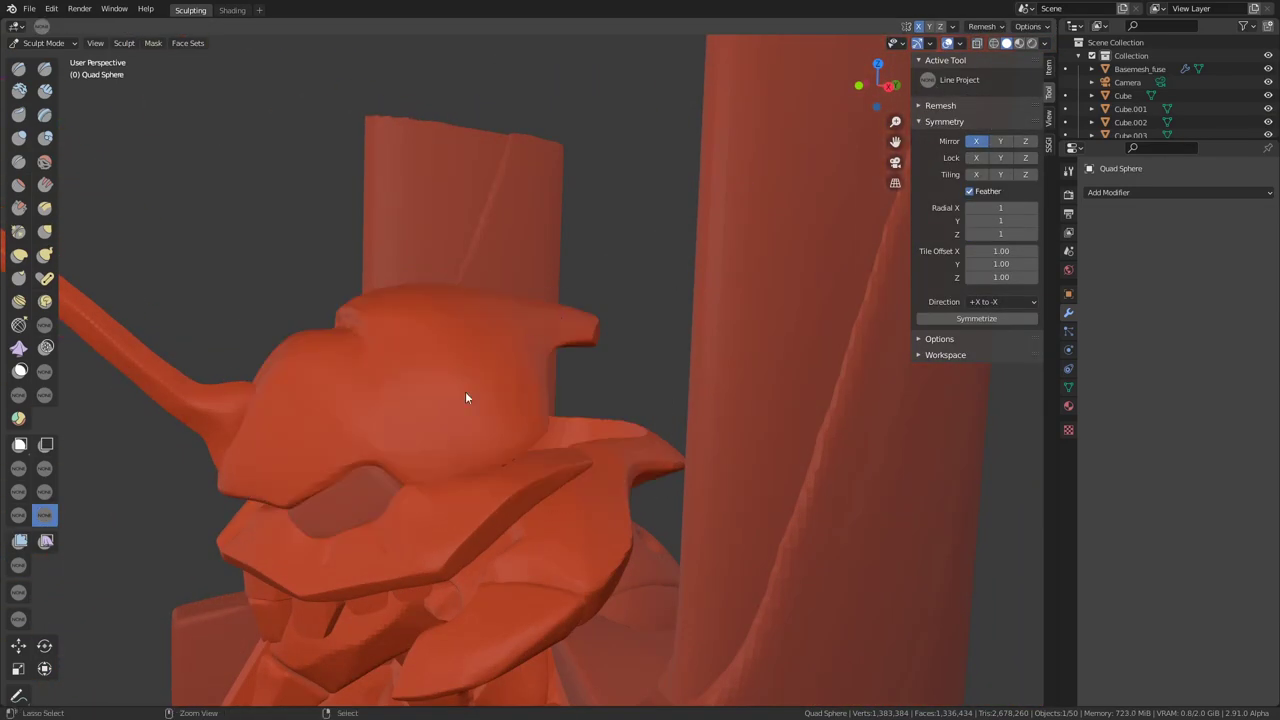